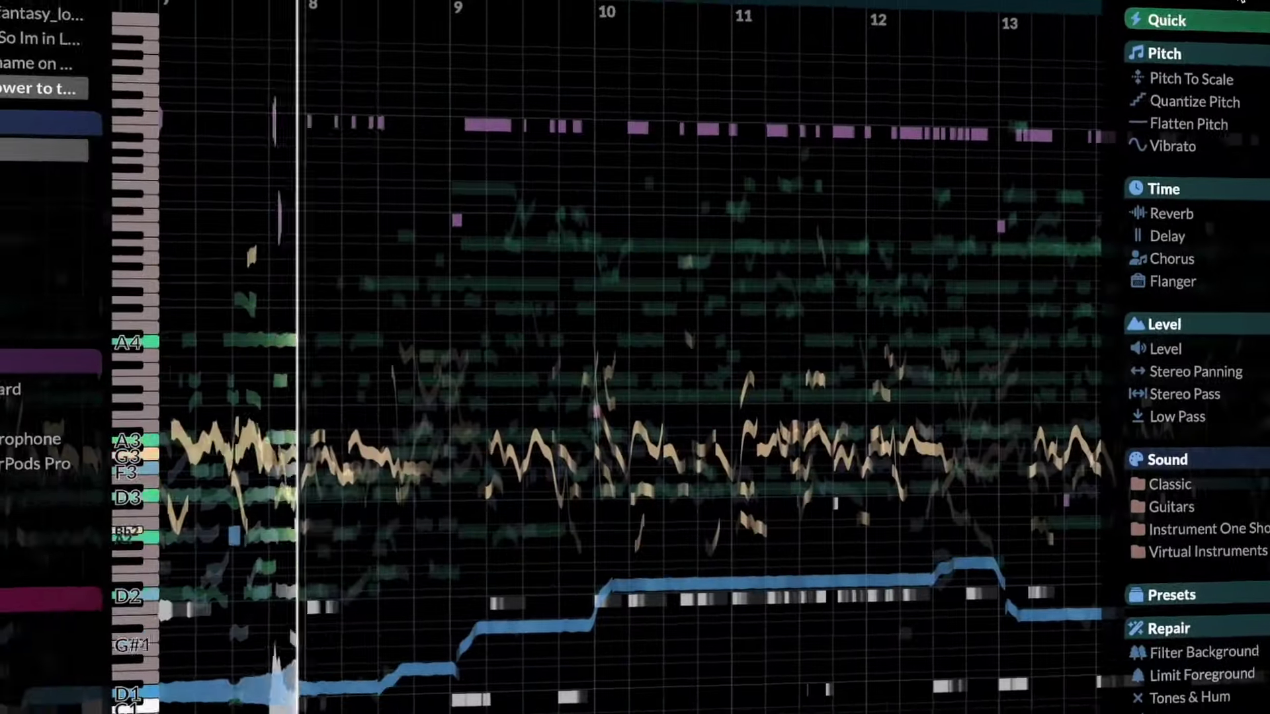
- Stop the playing song, browse hitnmix.com and follow Try Free for 21 Days to the Text To Music page
{"action": "scroll", "coordinate": [693, 271], "scroll_direction": "left", "scroll_amount": 10}
{"action": "key", "text": "space"}
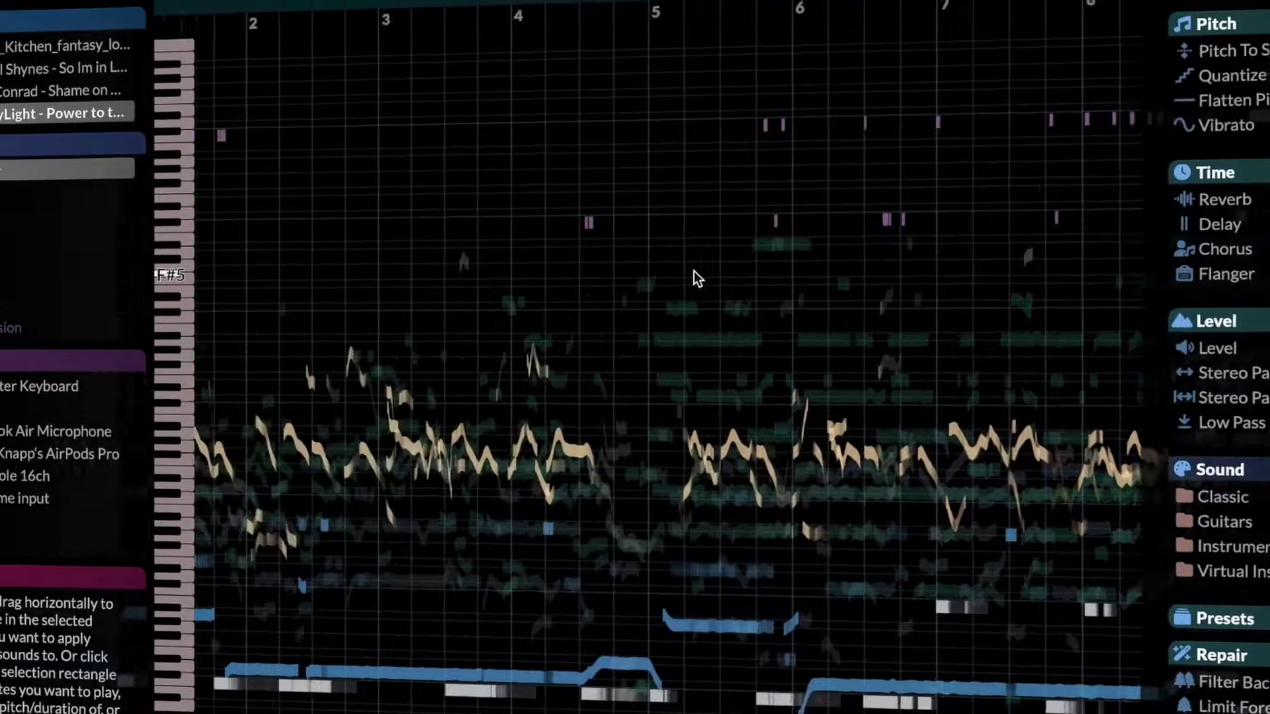
{"action": "scroll", "coordinate": [100, 311], "scroll_direction": "down", "scroll_amount": 3}
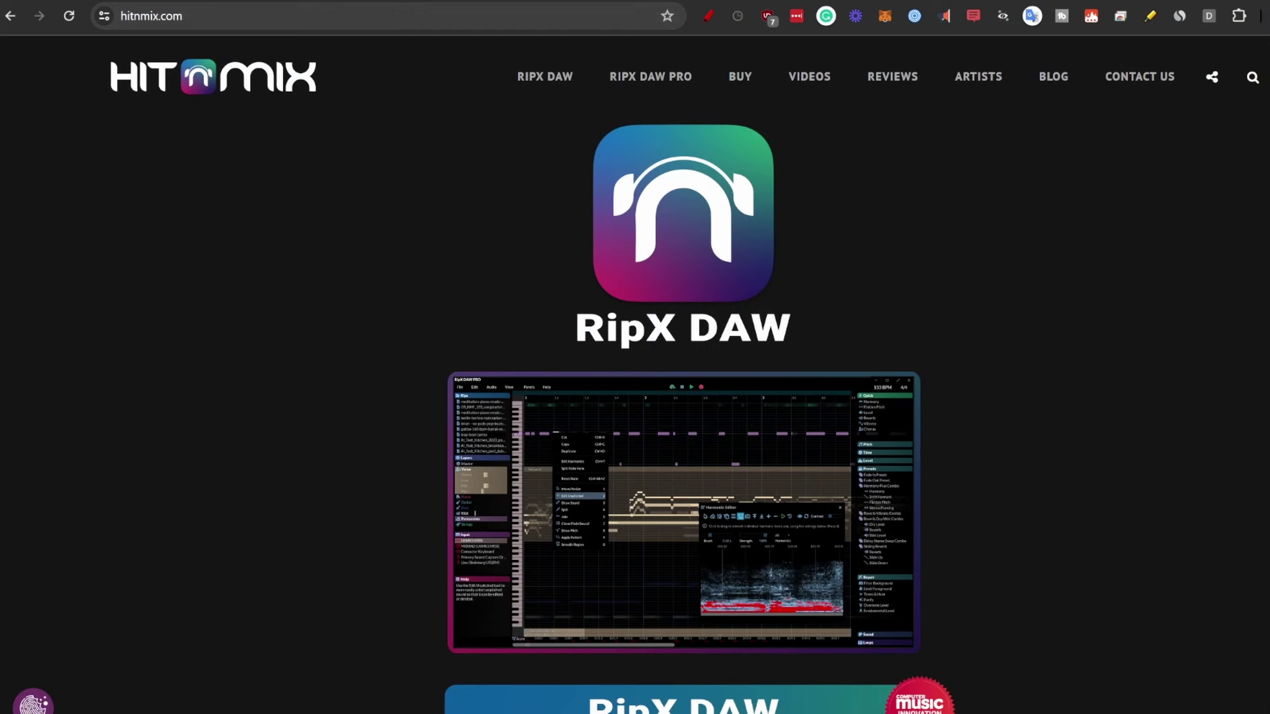
{"action": "scroll", "coordinate": [684, 374], "scroll_direction": "down", "scroll_amount": 10}
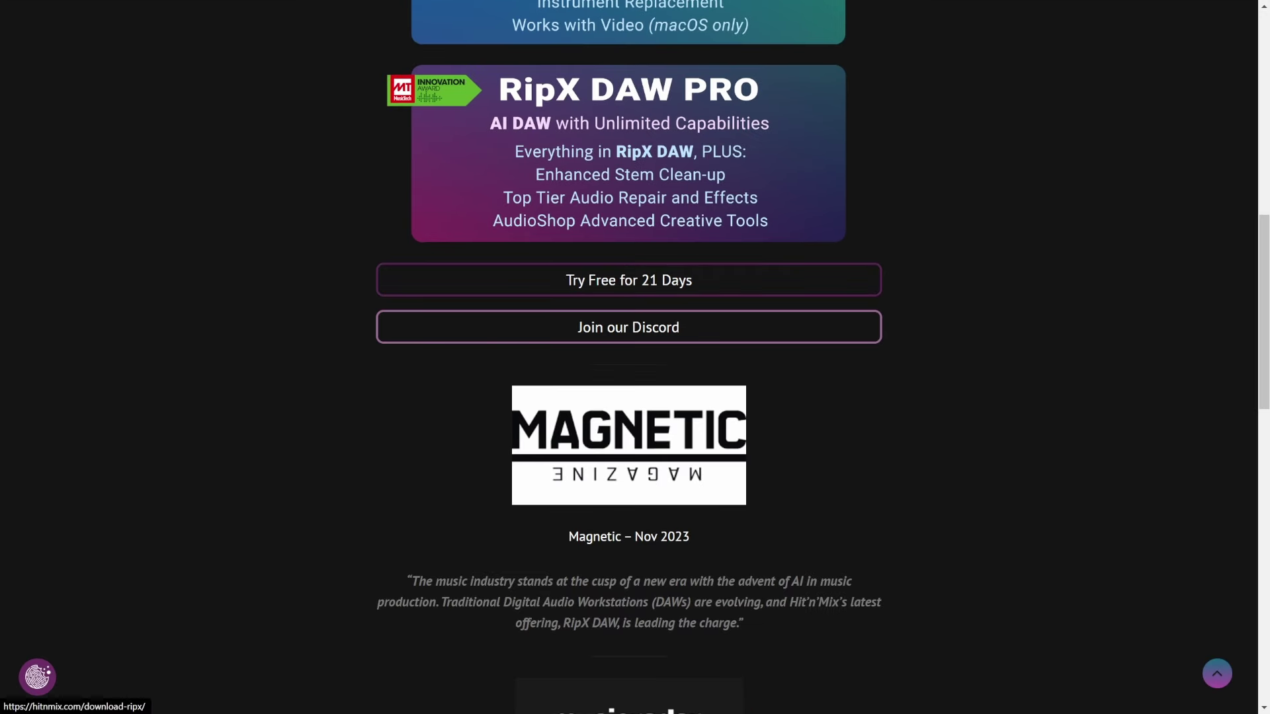
{"action": "left_click", "coordinate": [628, 280]}
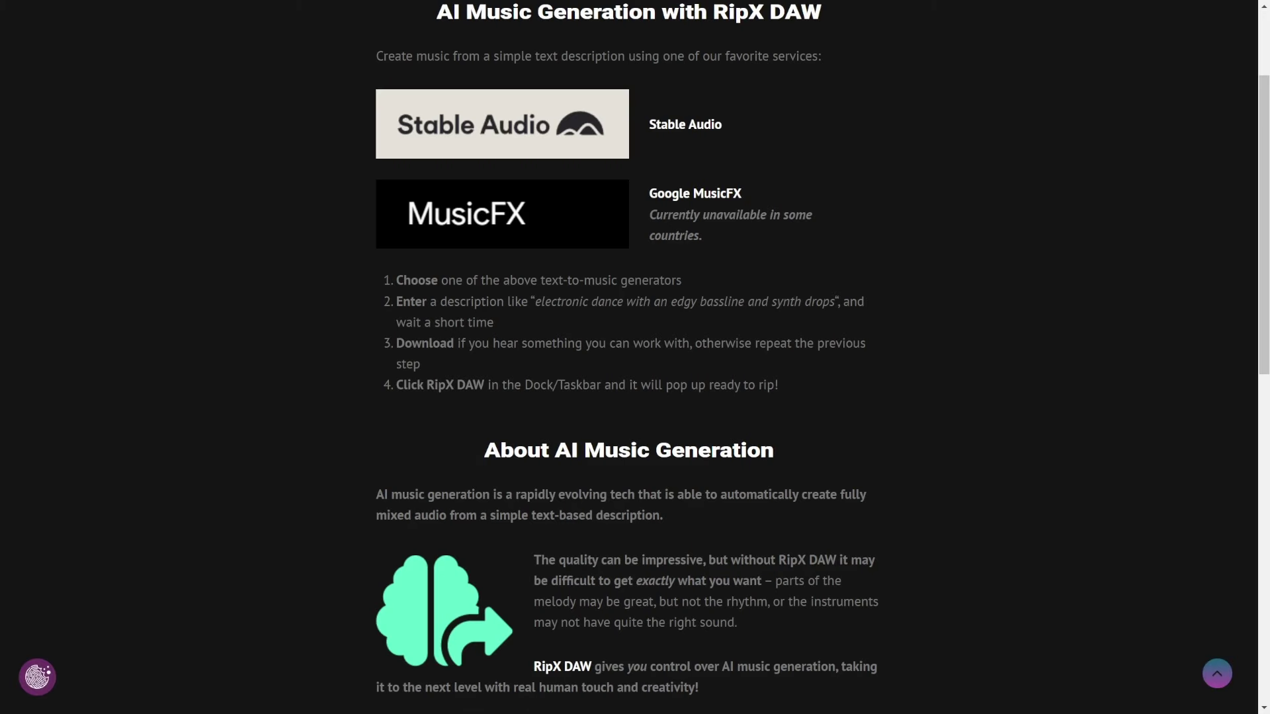
{"action": "scroll", "coordinate": [629, 357], "scroll_direction": "up", "scroll_amount": 2}
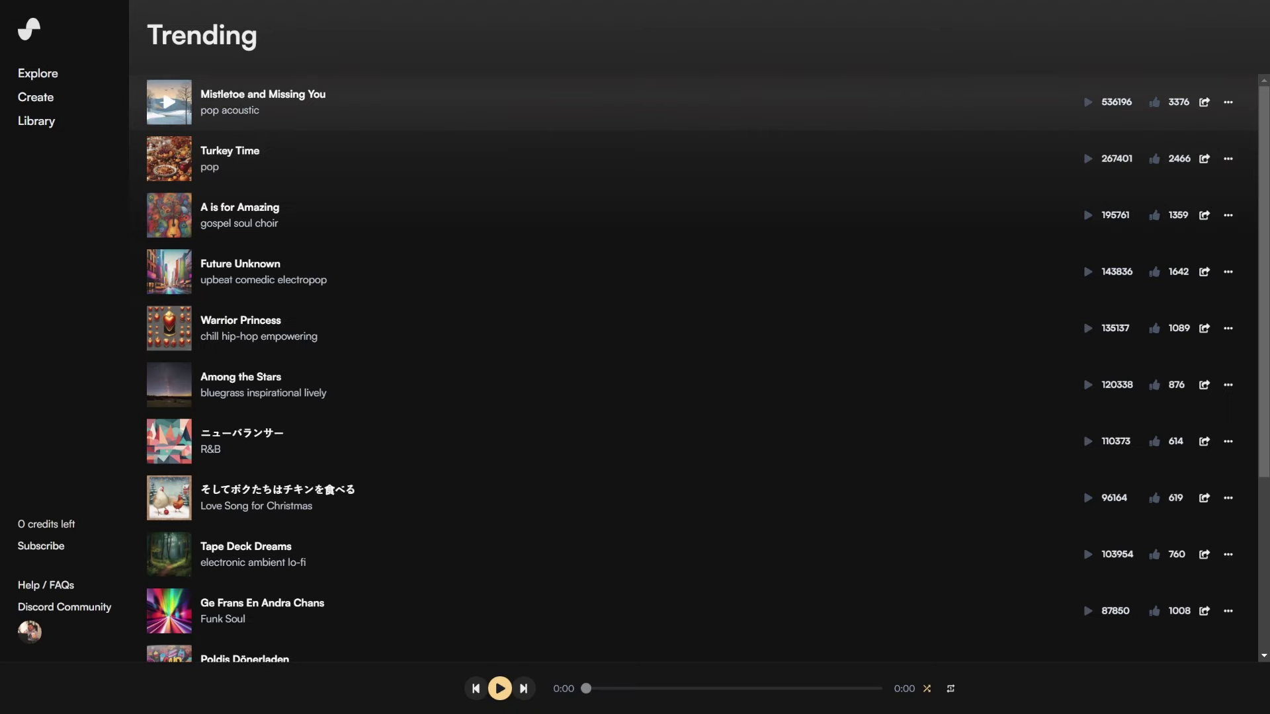
- Play 'Mistletoe and Missing You' and highlight its lyric lines, down to the Yuletide chorus line
{"action": "left_click", "coordinate": [169, 102]}
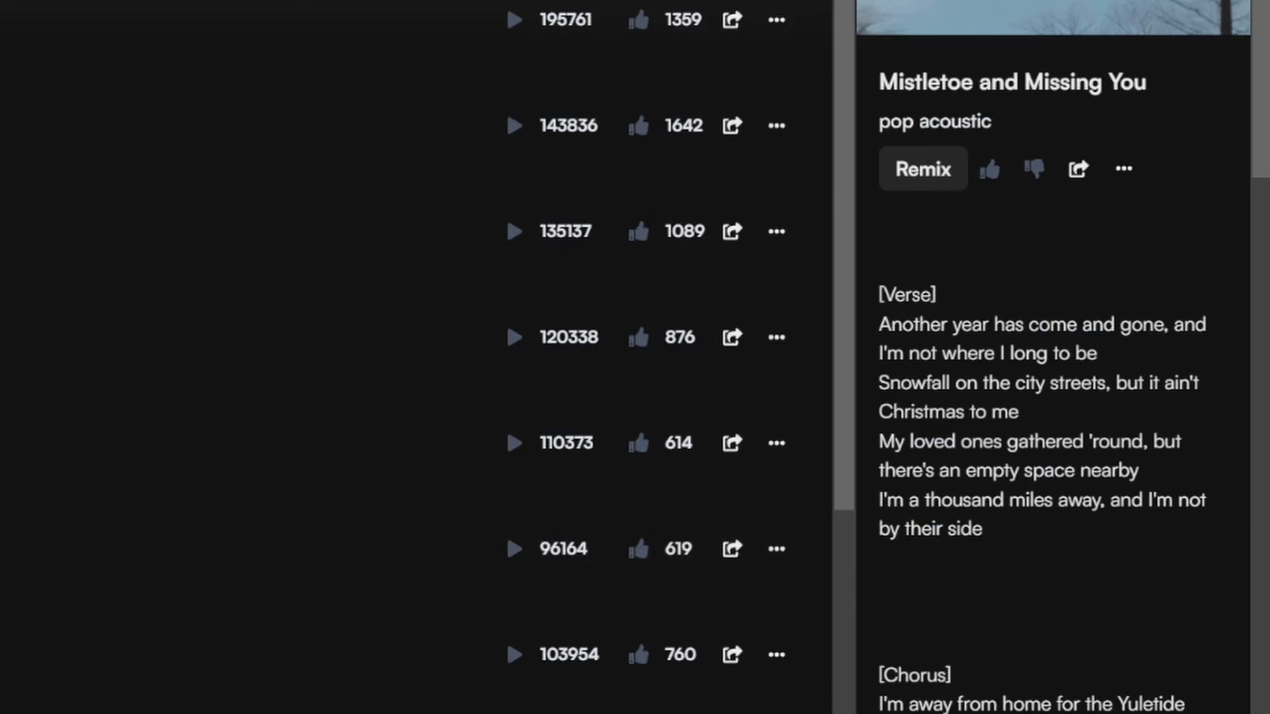
{"action": "left_click_drag", "start_coordinate": [1184, 325], "coordinate": [1157, 354]}
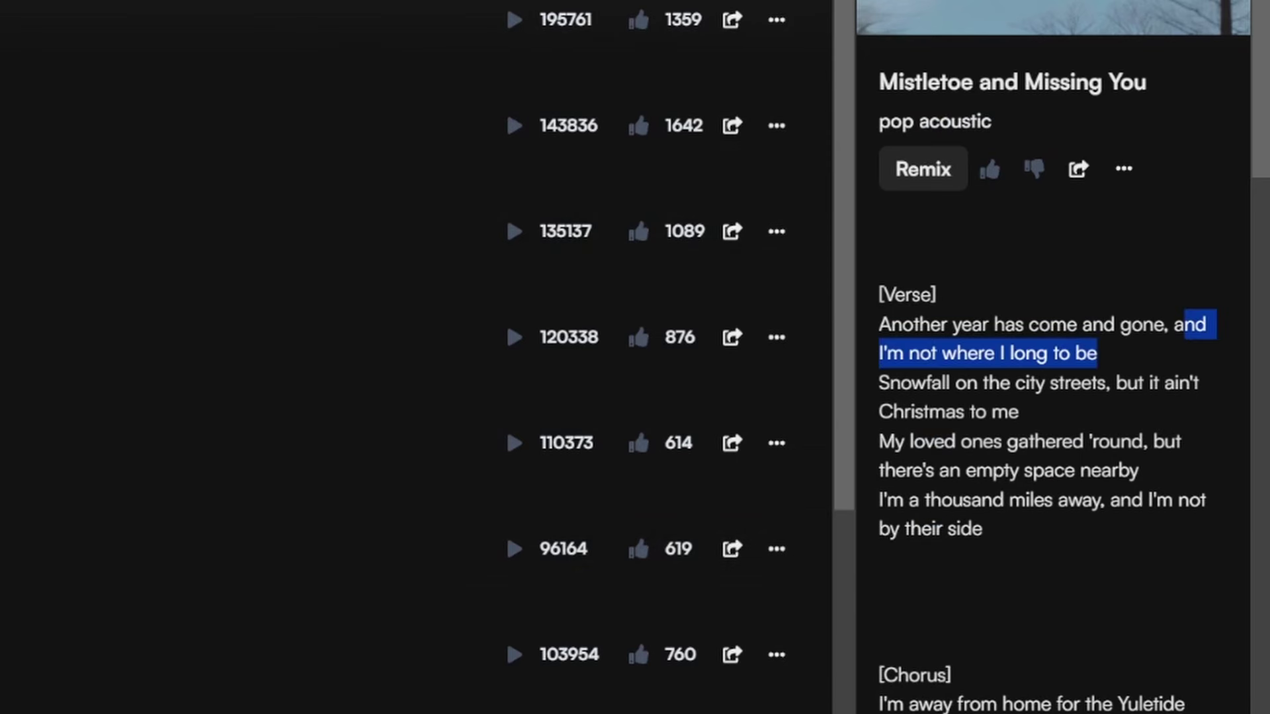
{"action": "left_click_drag", "start_coordinate": [879, 382], "coordinate": [1111, 382]}
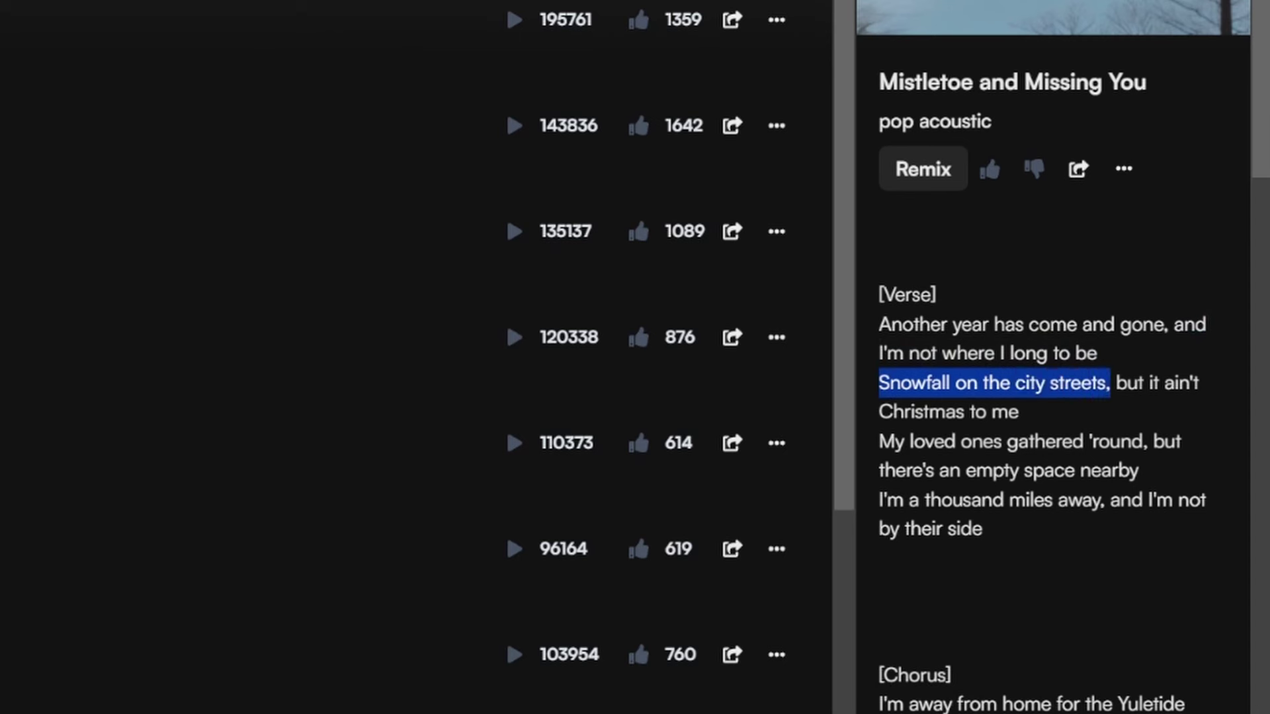
{"action": "left_click_drag", "start_coordinate": [965, 411], "coordinate": [1008, 411]}
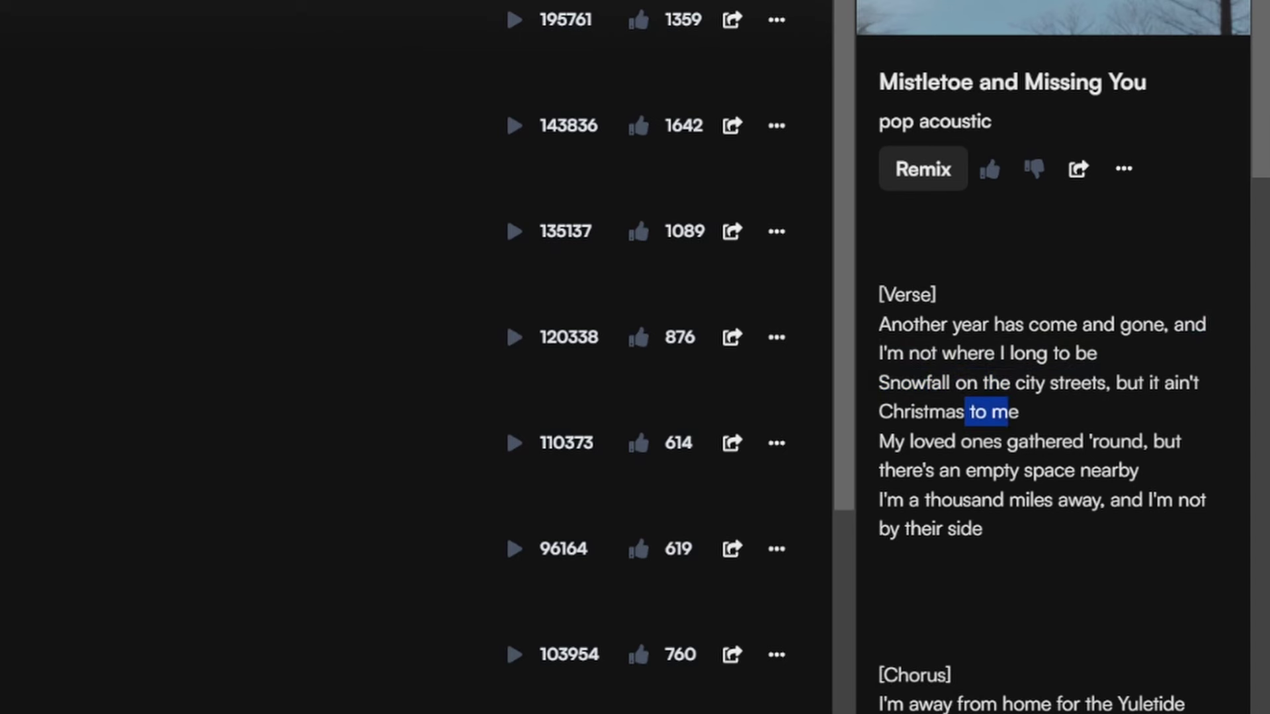
{"action": "left_click_drag", "start_coordinate": [879, 441], "coordinate": [1165, 441]}
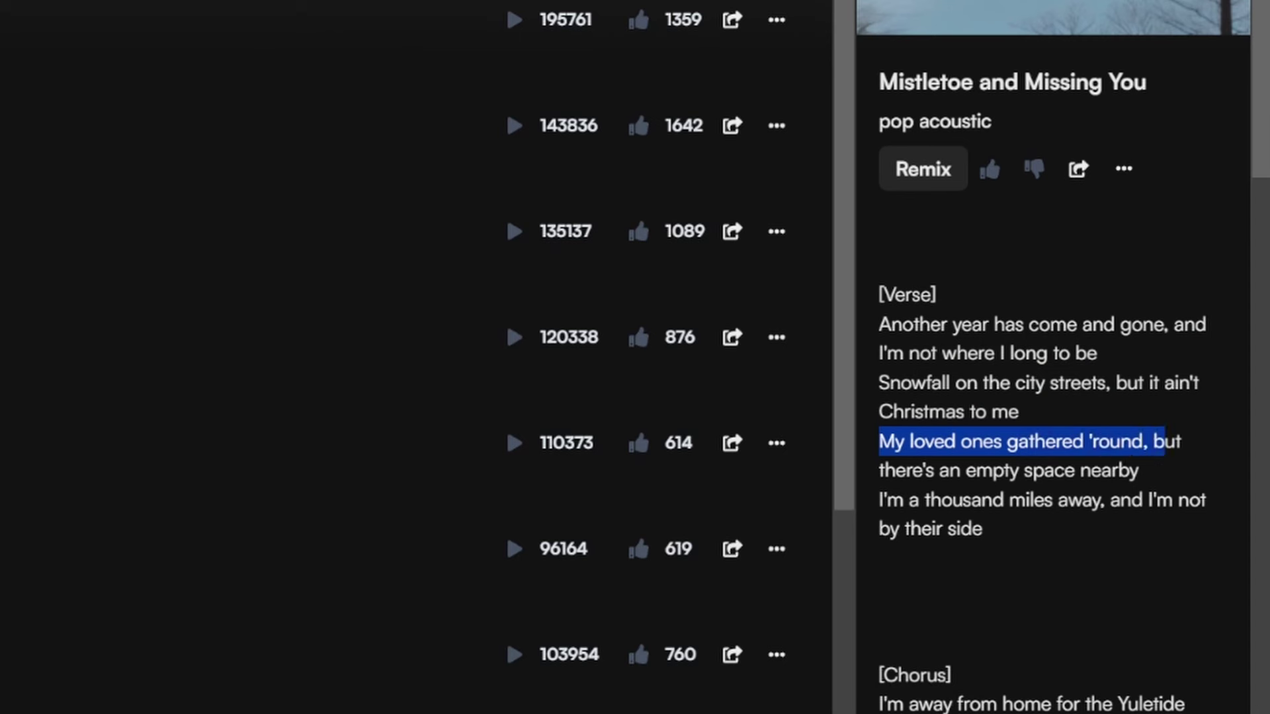
{"action": "left_click", "coordinate": [880, 470]}
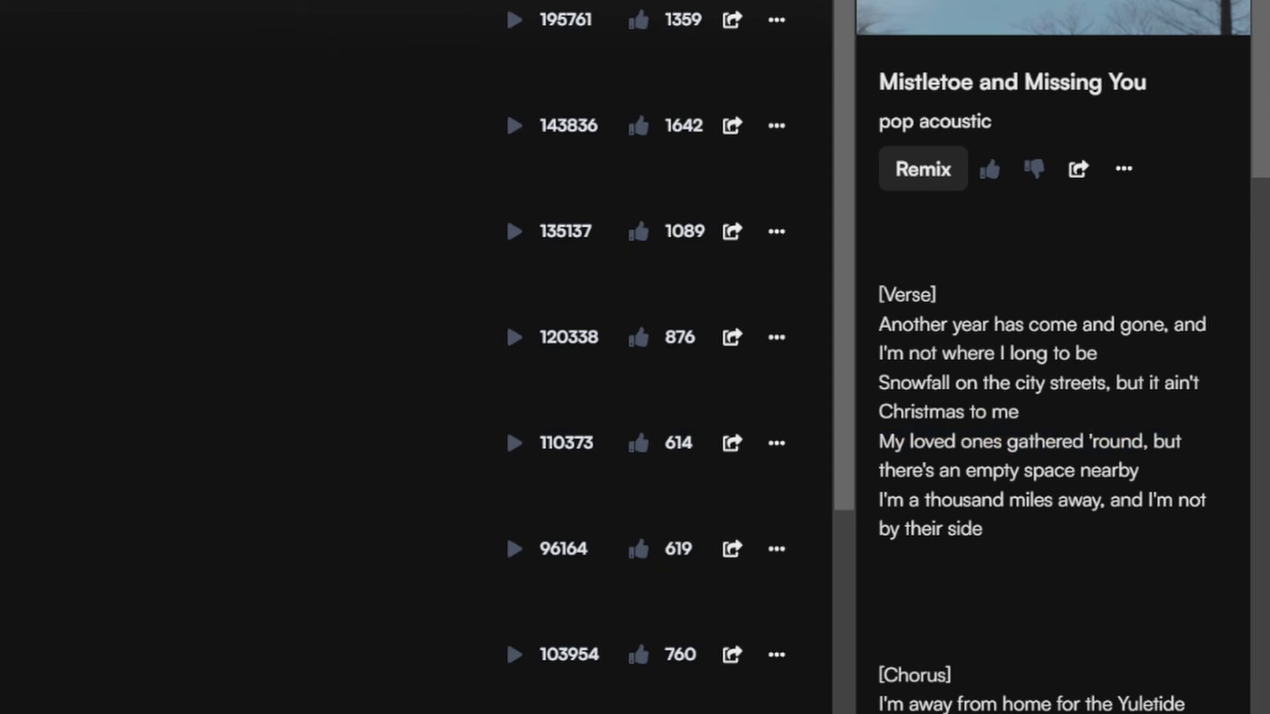
{"action": "scroll", "coordinate": [1058, 358], "scroll_direction": "down", "scroll_amount": 4}
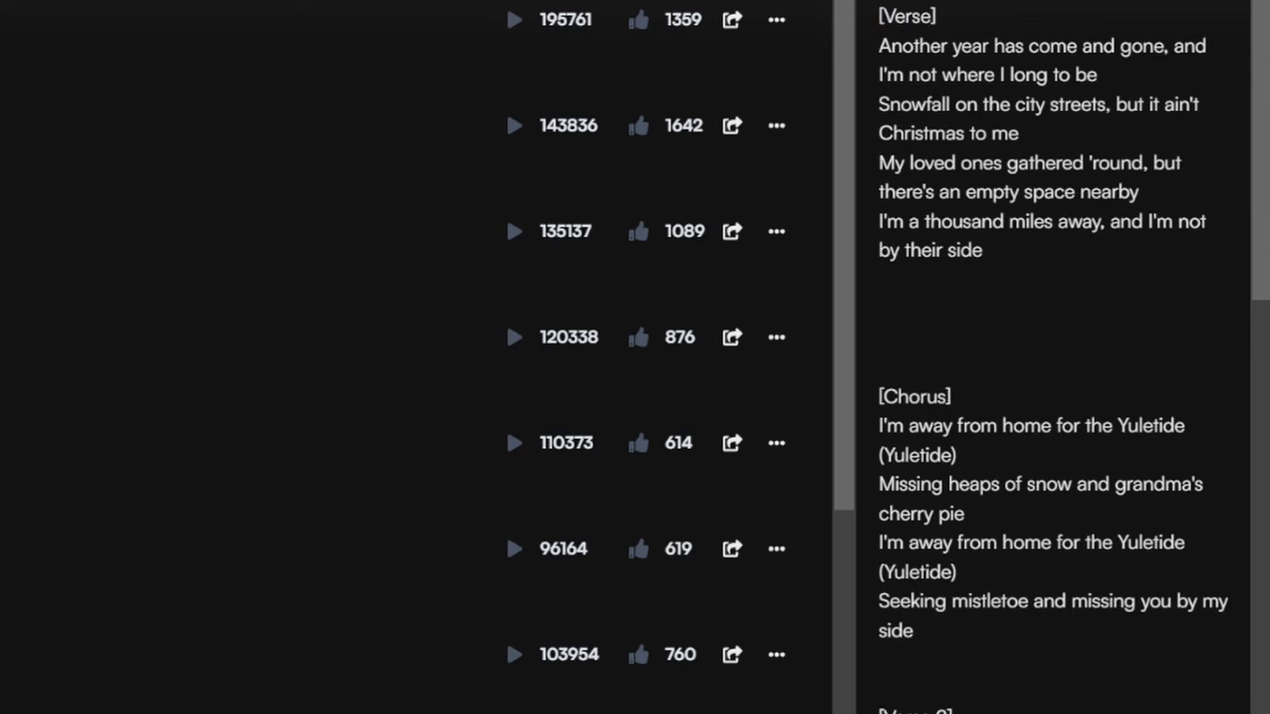
{"action": "left_click_drag", "start_coordinate": [1175, 425], "coordinate": [1002, 425]}
{"action": "left_click", "coordinate": [1002, 425]}
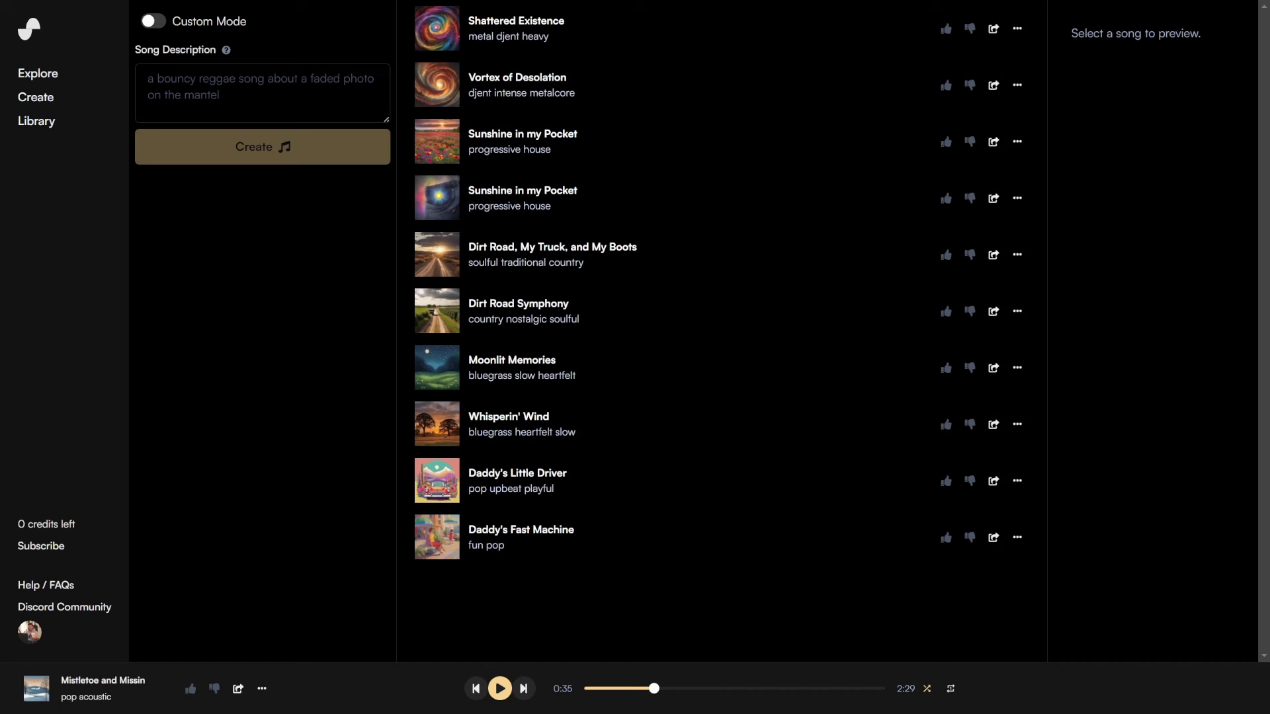
- Paste a hip hop boom bap description to generate a song, then download the audio of 'Rhythm and Rhyme'
{"action": "left_click", "coordinate": [263, 93]}
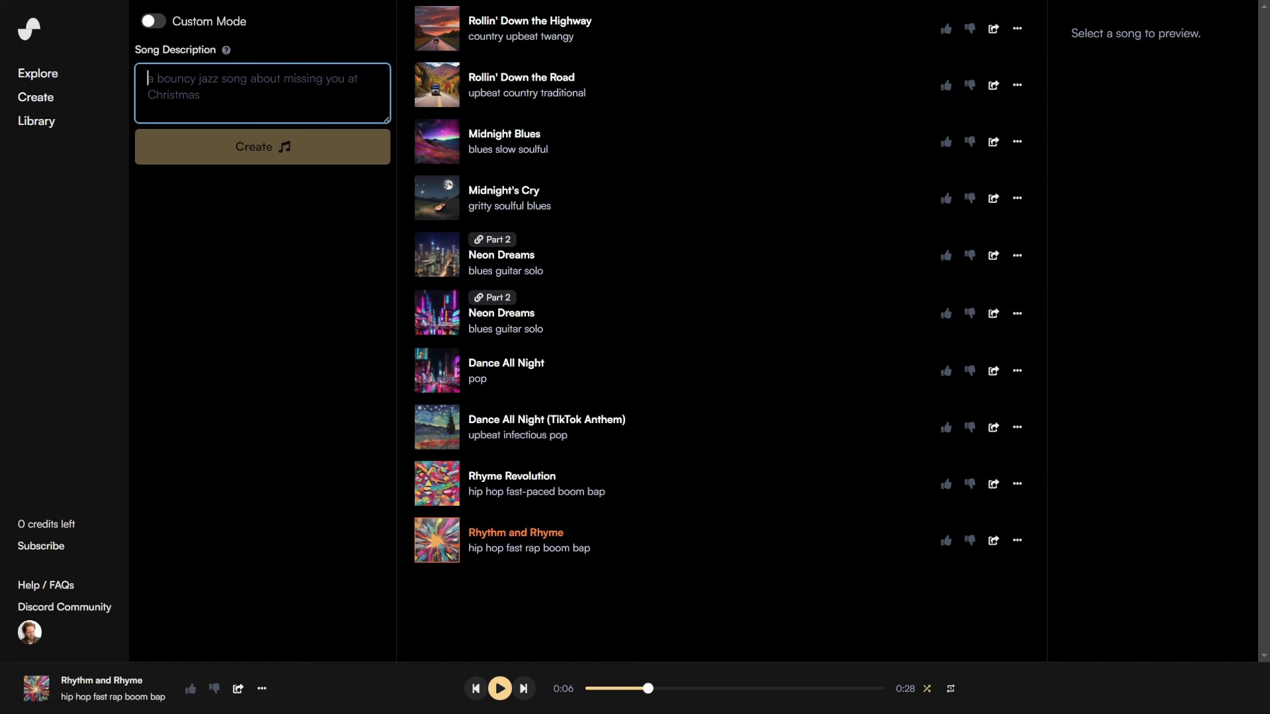
{"action": "type", "text": "a hip hop boom bap beat with fast rap"}
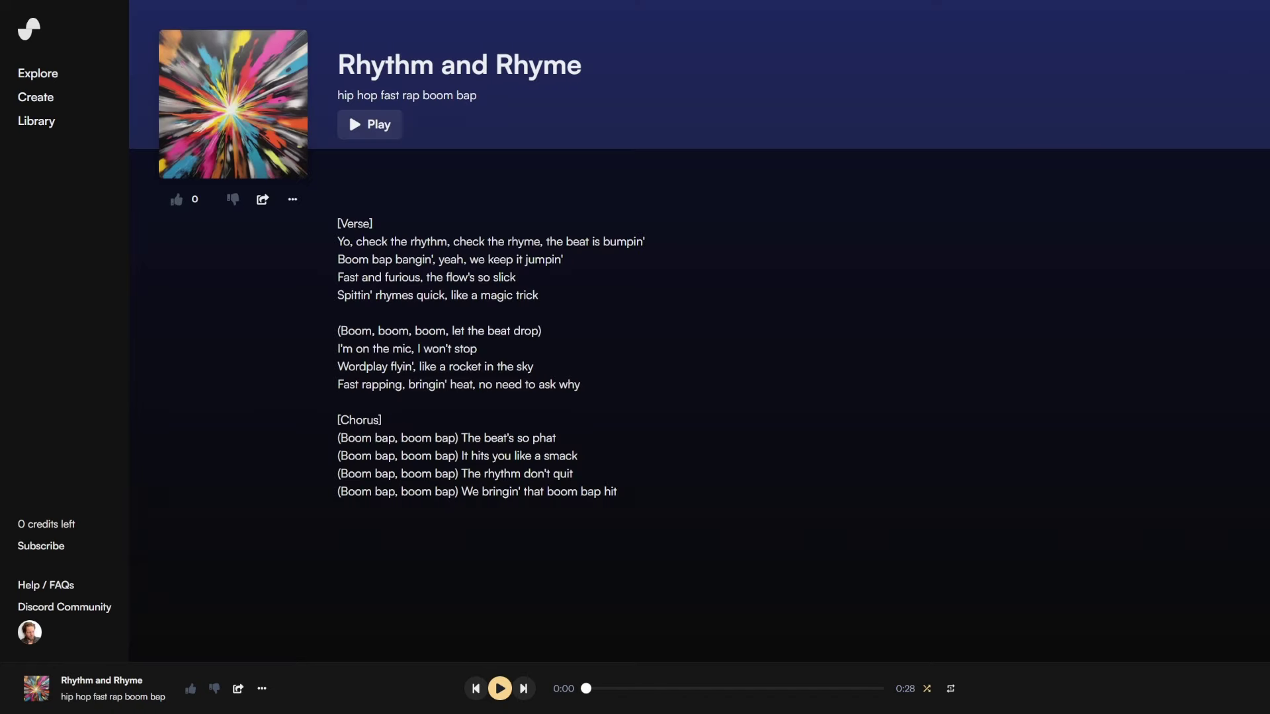
{"action": "left_click", "coordinate": [500, 689]}
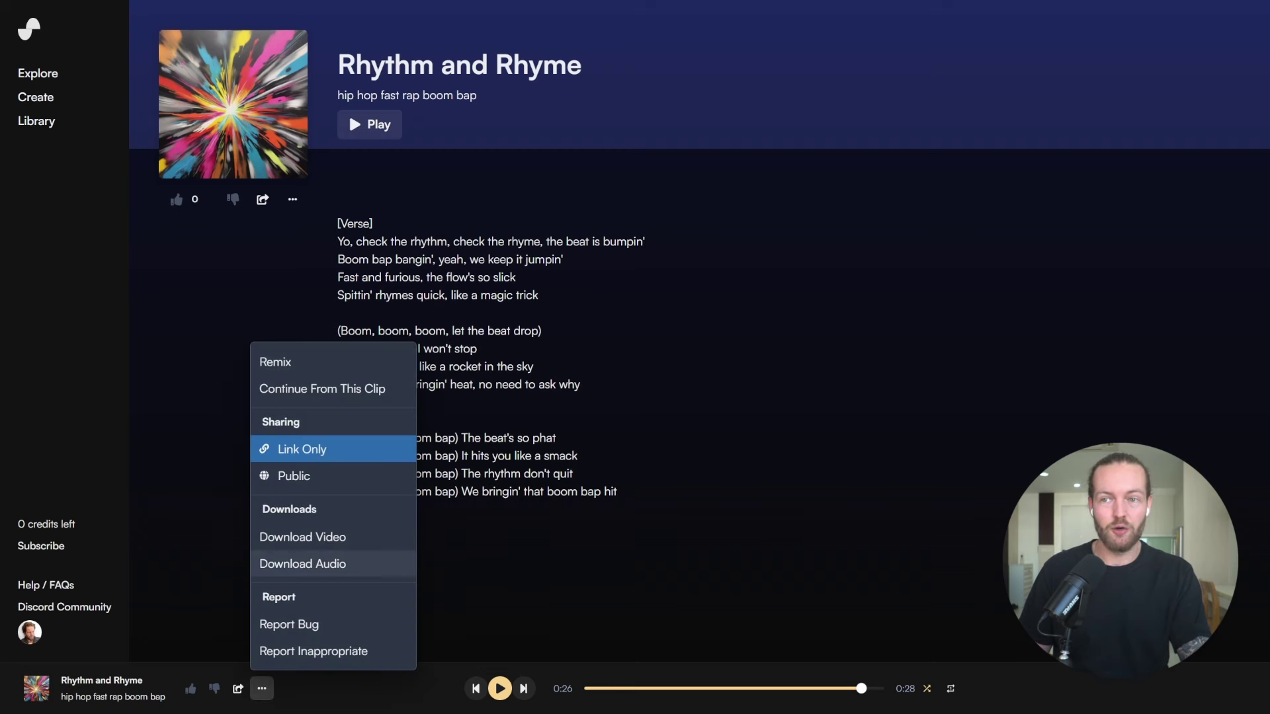
{"action": "left_click", "coordinate": [302, 564]}
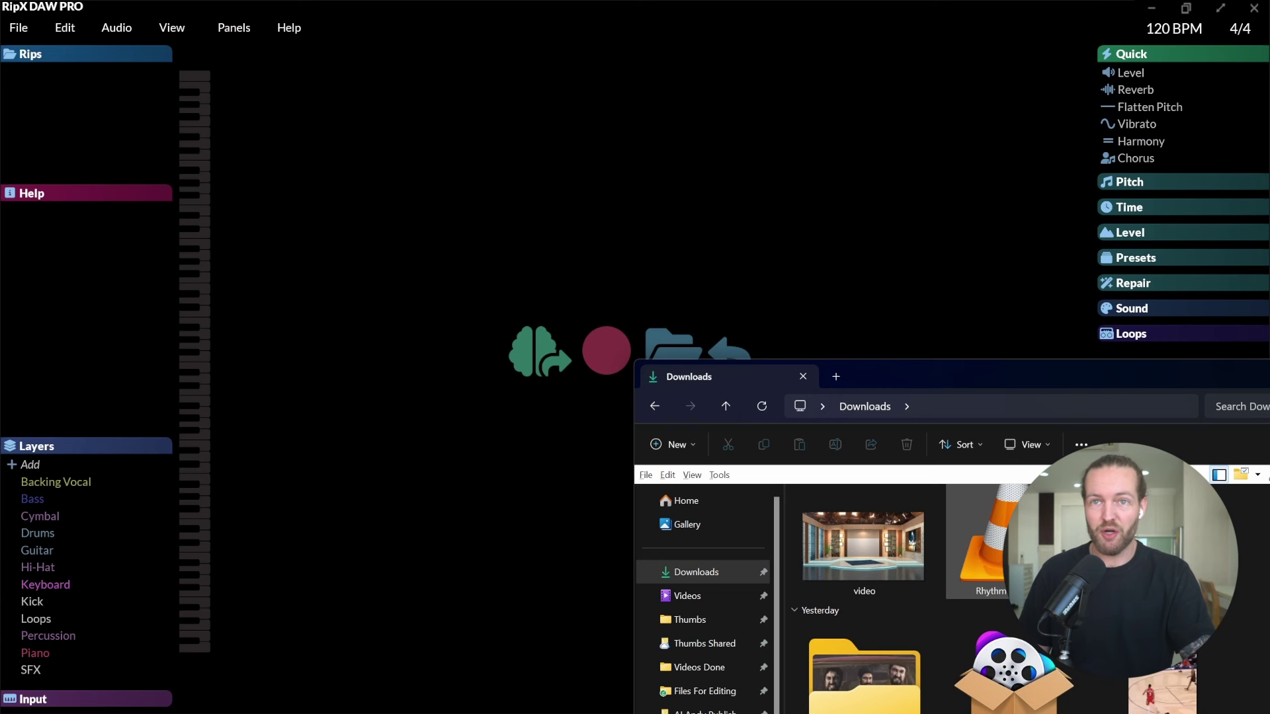
- Load the downloaded 'Rhythm and Rhyme' file and rip it into Voice, Bass, Other Sounds and Drums
{"action": "left_click", "coordinate": [1025, 542]}
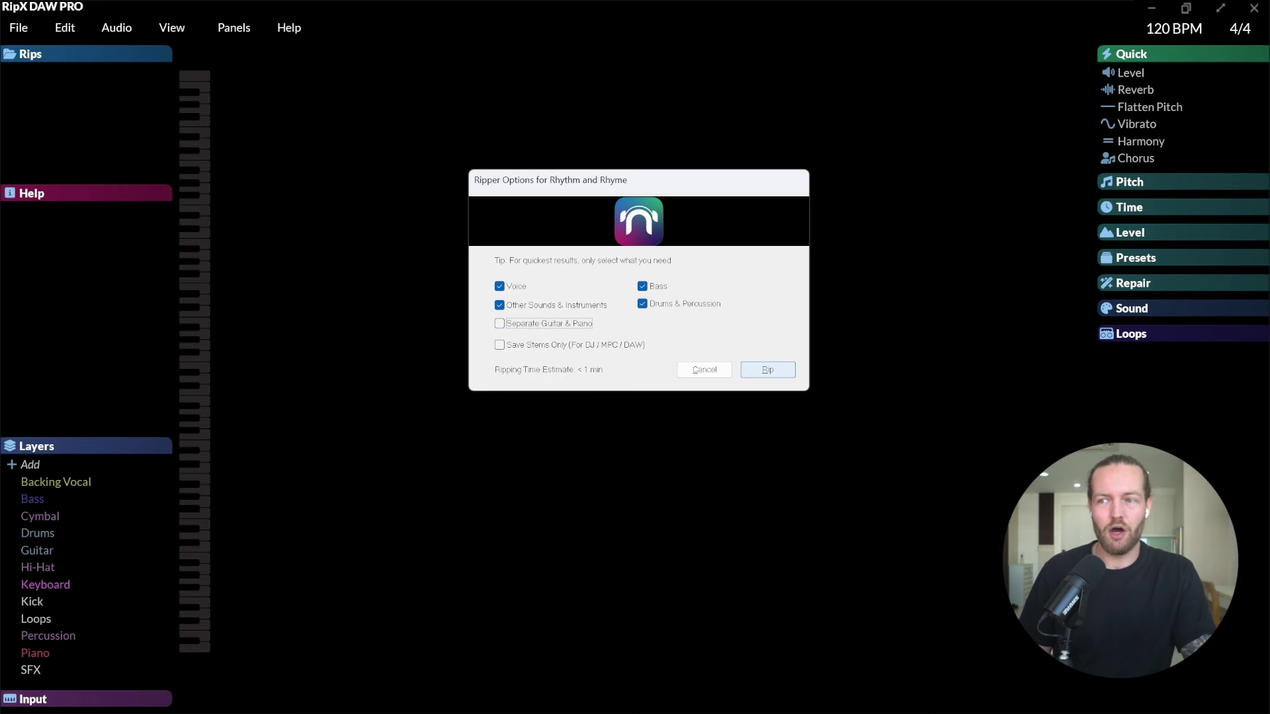
{"action": "left_click", "coordinate": [767, 369]}
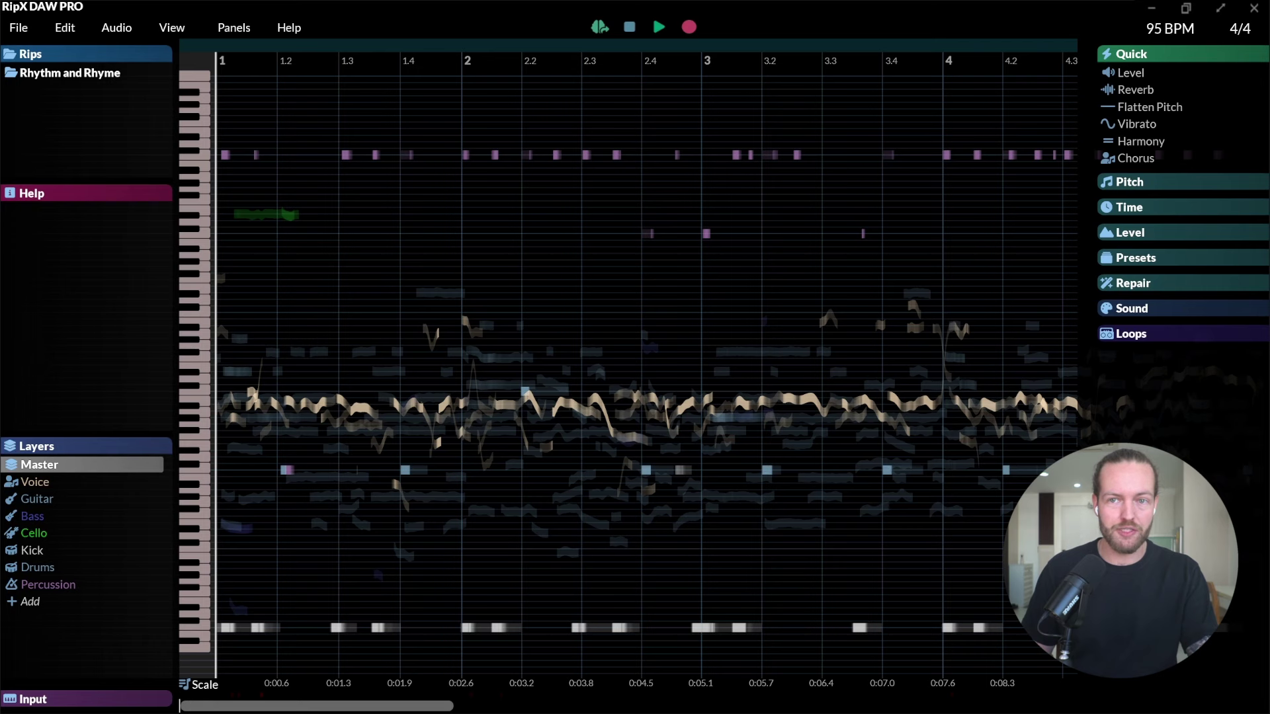
- Mute the Voice, Guitar, Bass and Cello layers and play back only kick, drums and percussion
{"action": "left_click", "coordinate": [125, 482]}
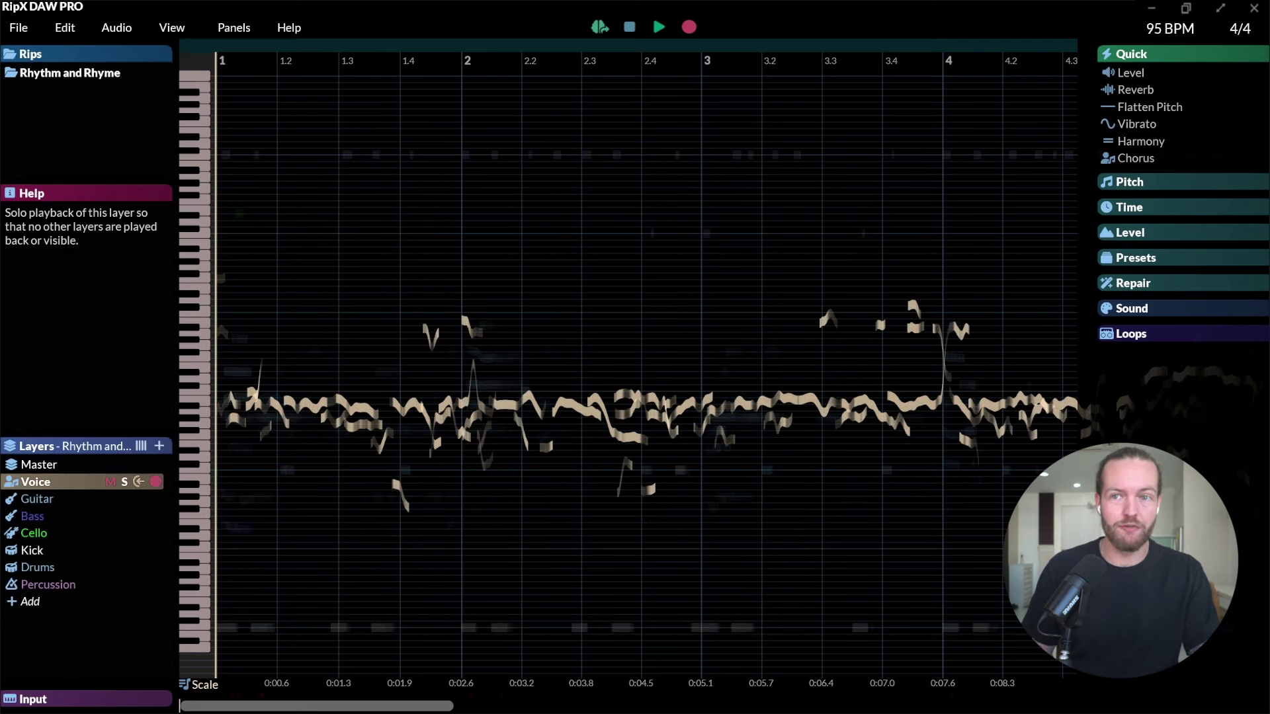
{"action": "left_click", "coordinate": [111, 482]}
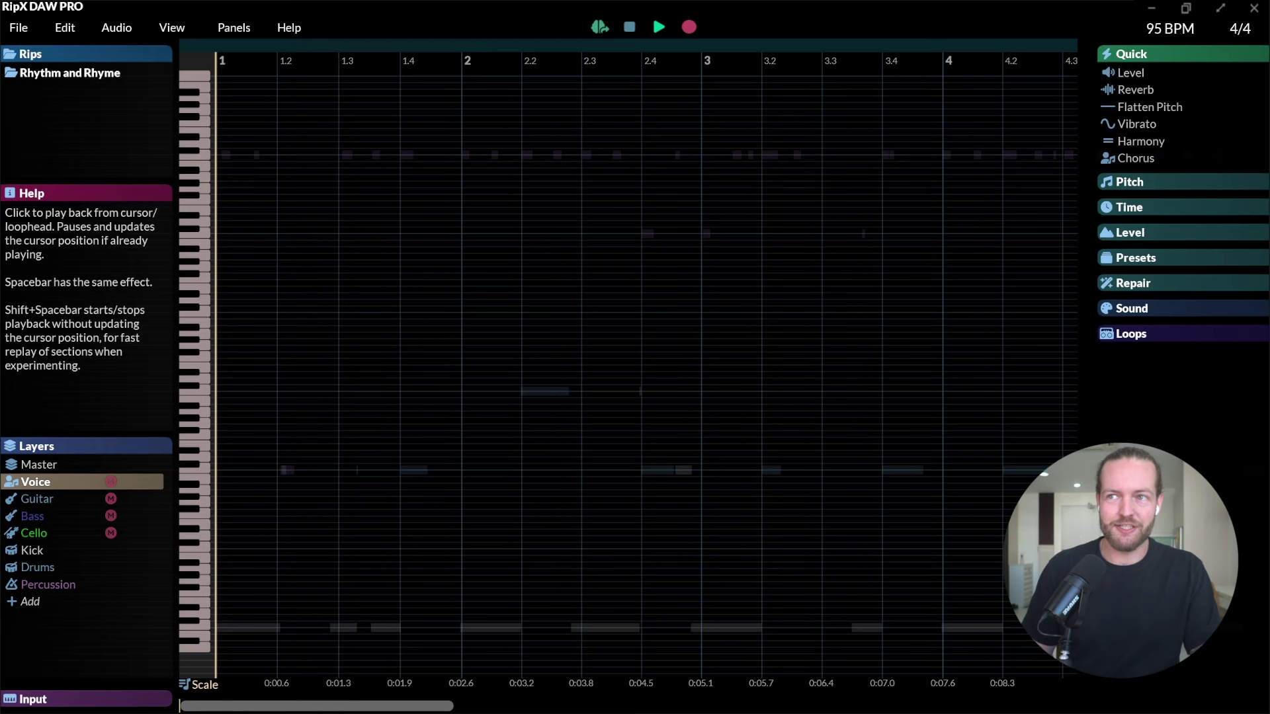
{"action": "left_click", "coordinate": [658, 26]}
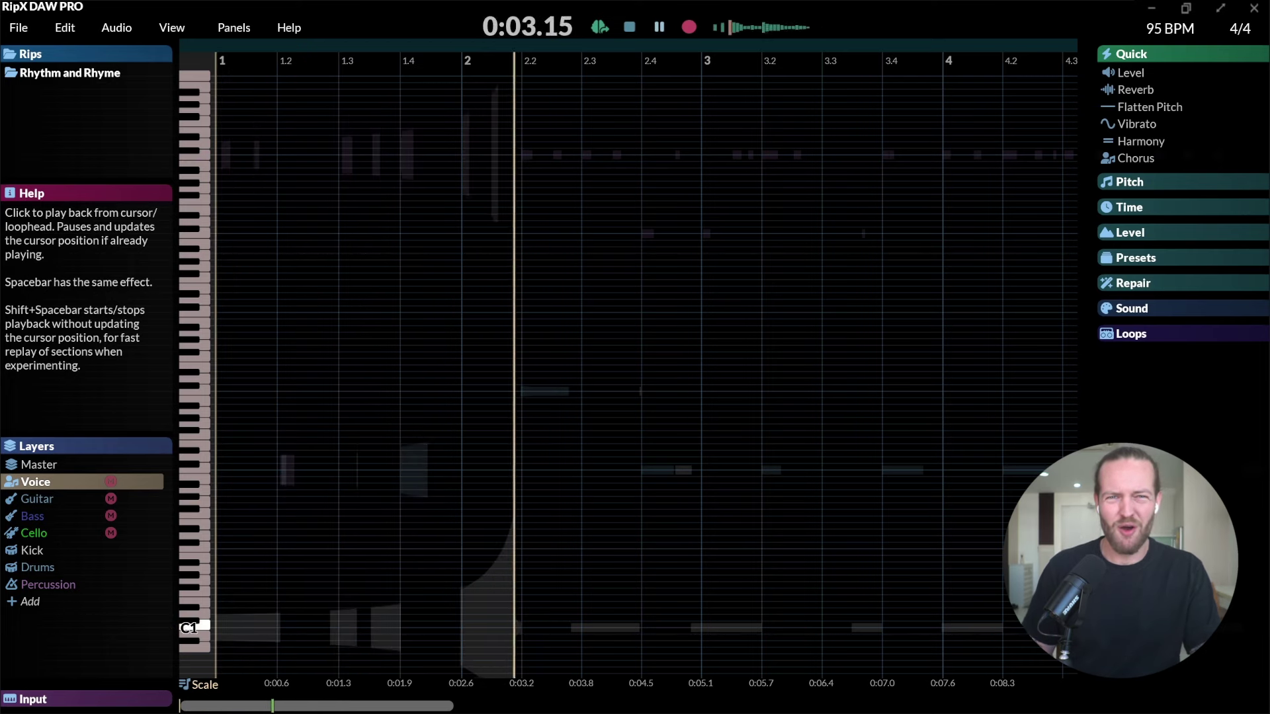
{"action": "left_click", "coordinate": [629, 27]}
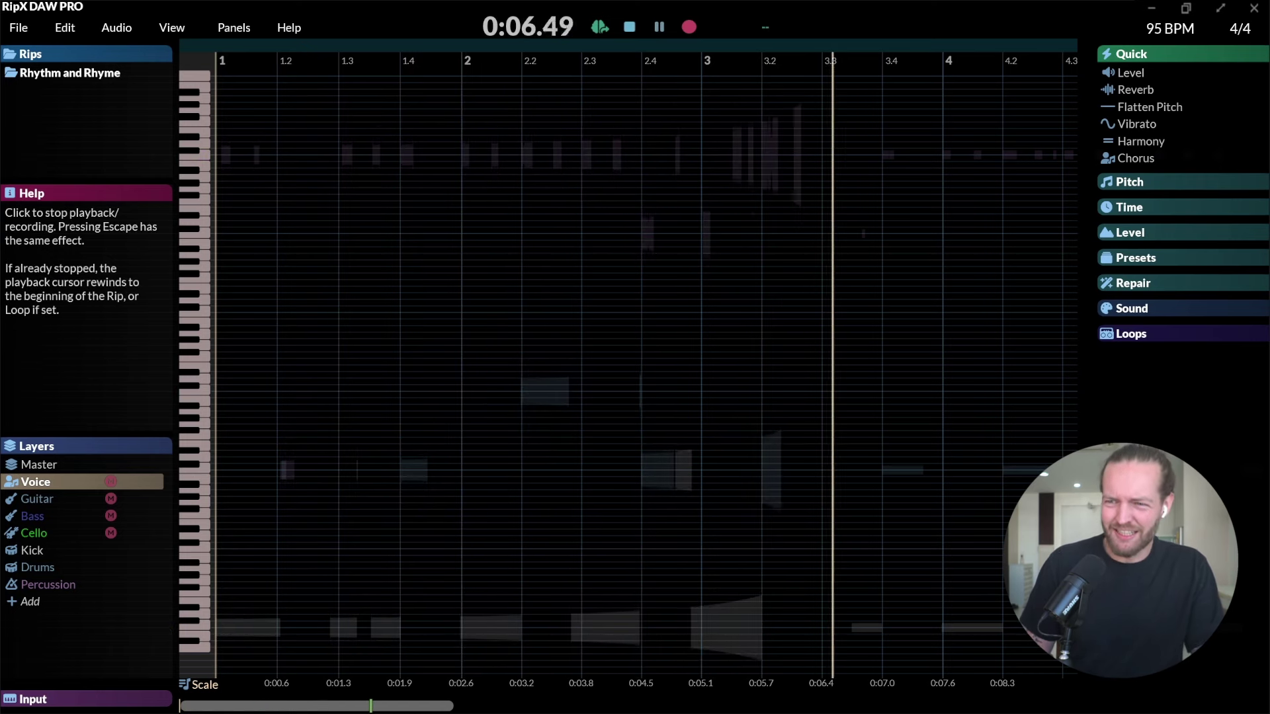
{"action": "key", "text": "Escape"}
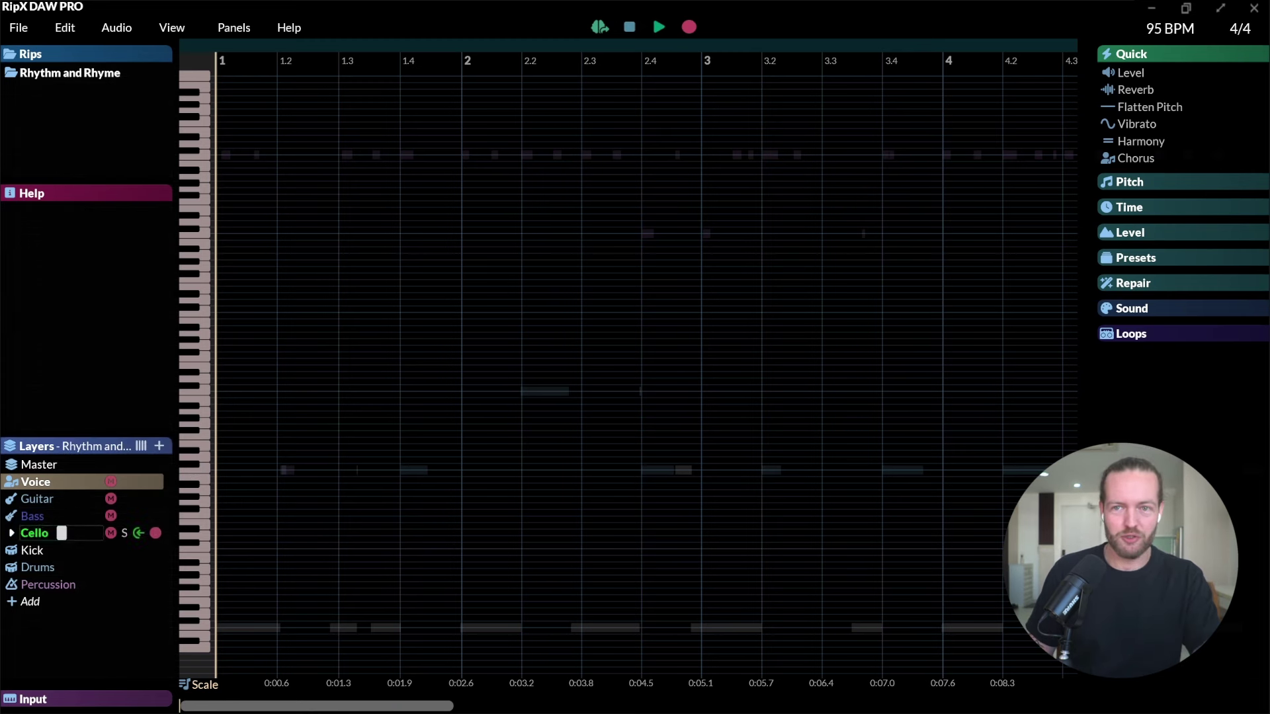
- Unmute Guitar, Bass and Cello in turn, playing after each, then unmute the Voice layer
{"action": "left_click", "coordinate": [111, 498]}
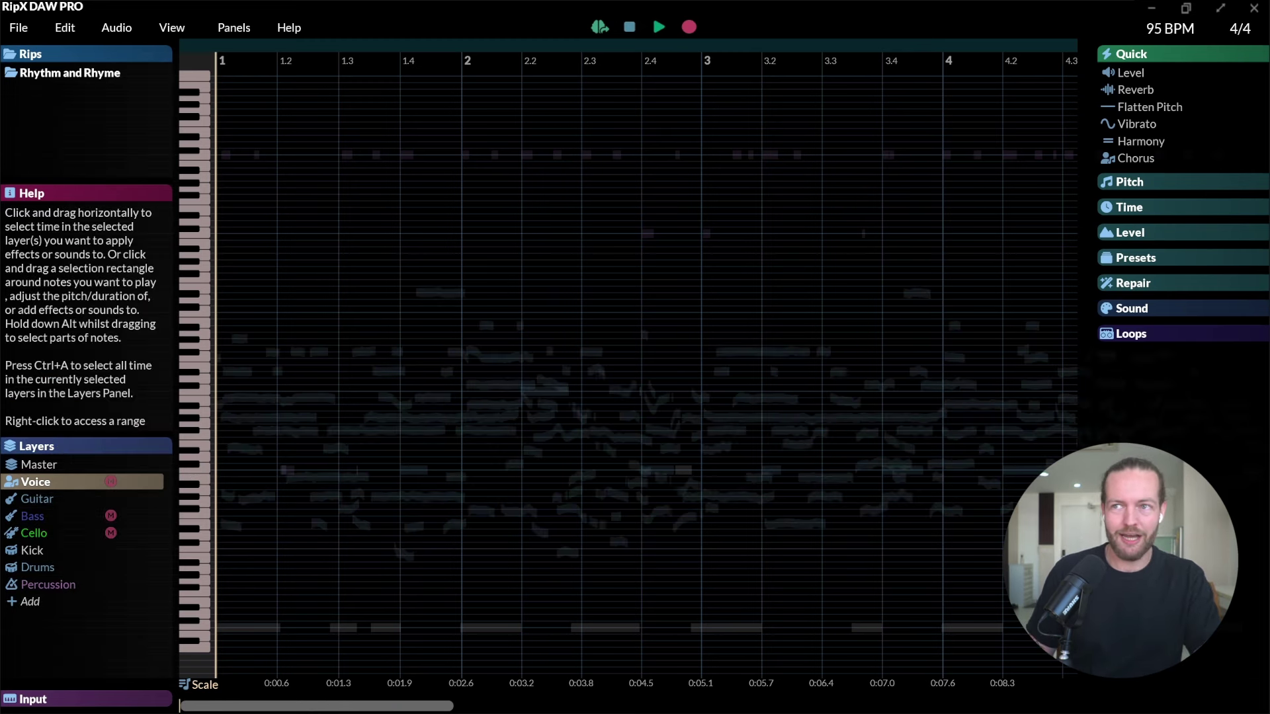
{"action": "left_click", "coordinate": [659, 26]}
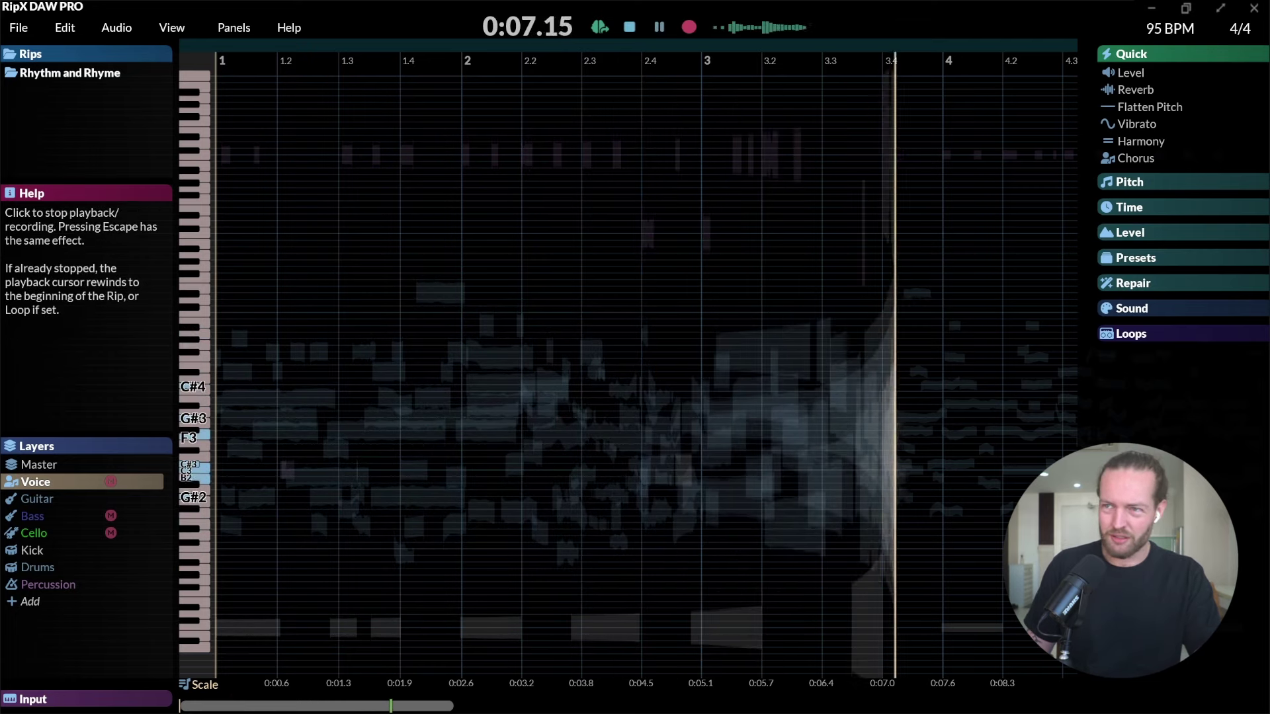
{"action": "left_click", "coordinate": [628, 26]}
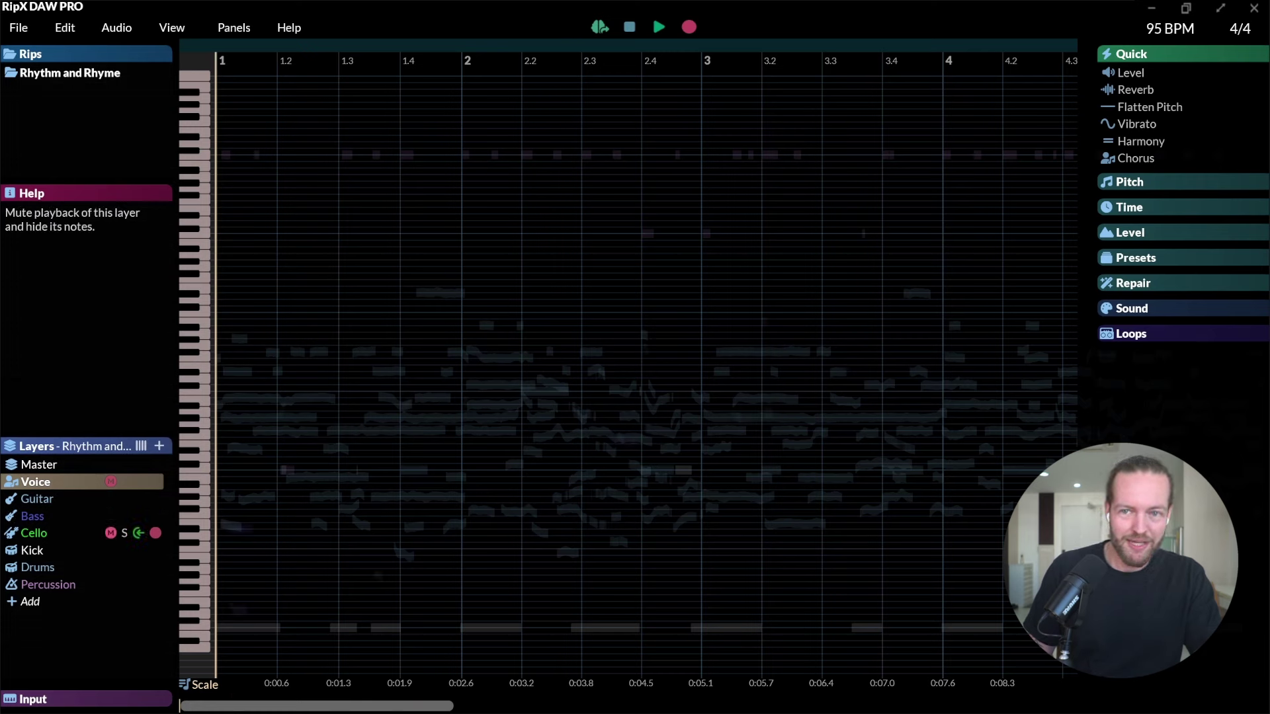
{"action": "left_click", "coordinate": [659, 27]}
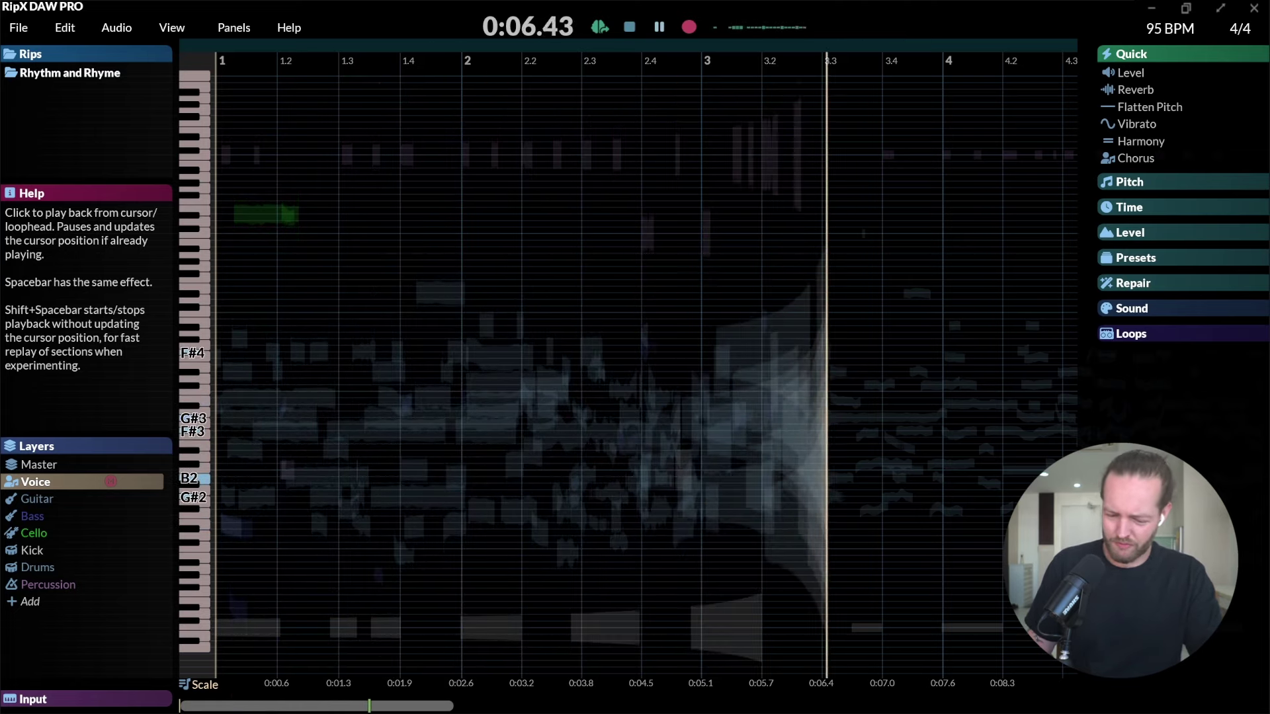
{"action": "left_click", "coordinate": [628, 27]}
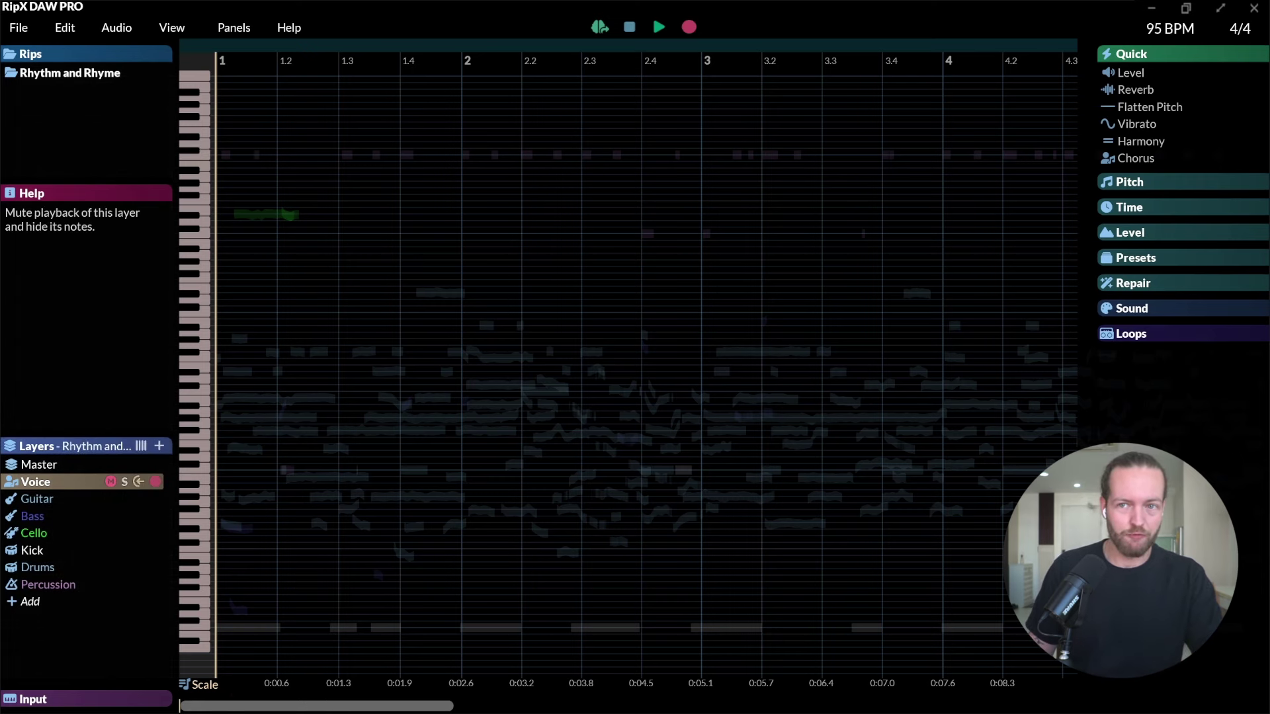
{"action": "left_click", "coordinate": [111, 482]}
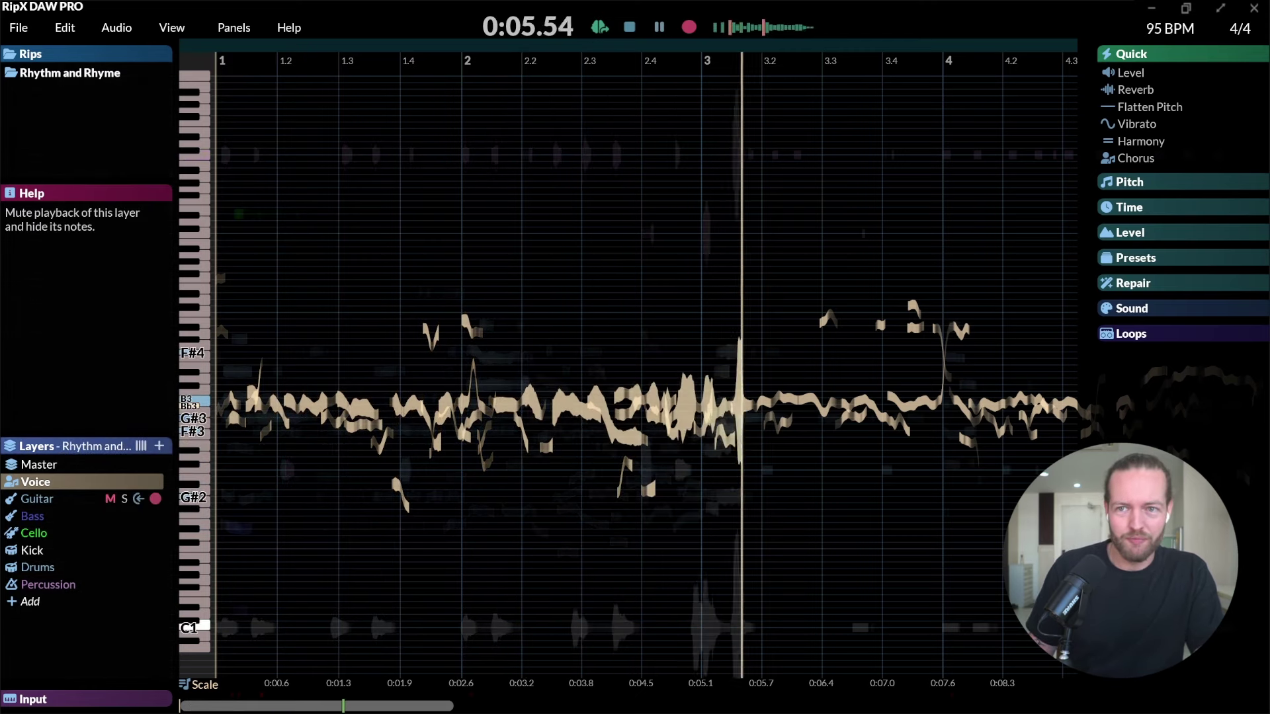
{"action": "left_click", "coordinate": [110, 516]}
{"action": "left_click", "coordinate": [111, 533]}
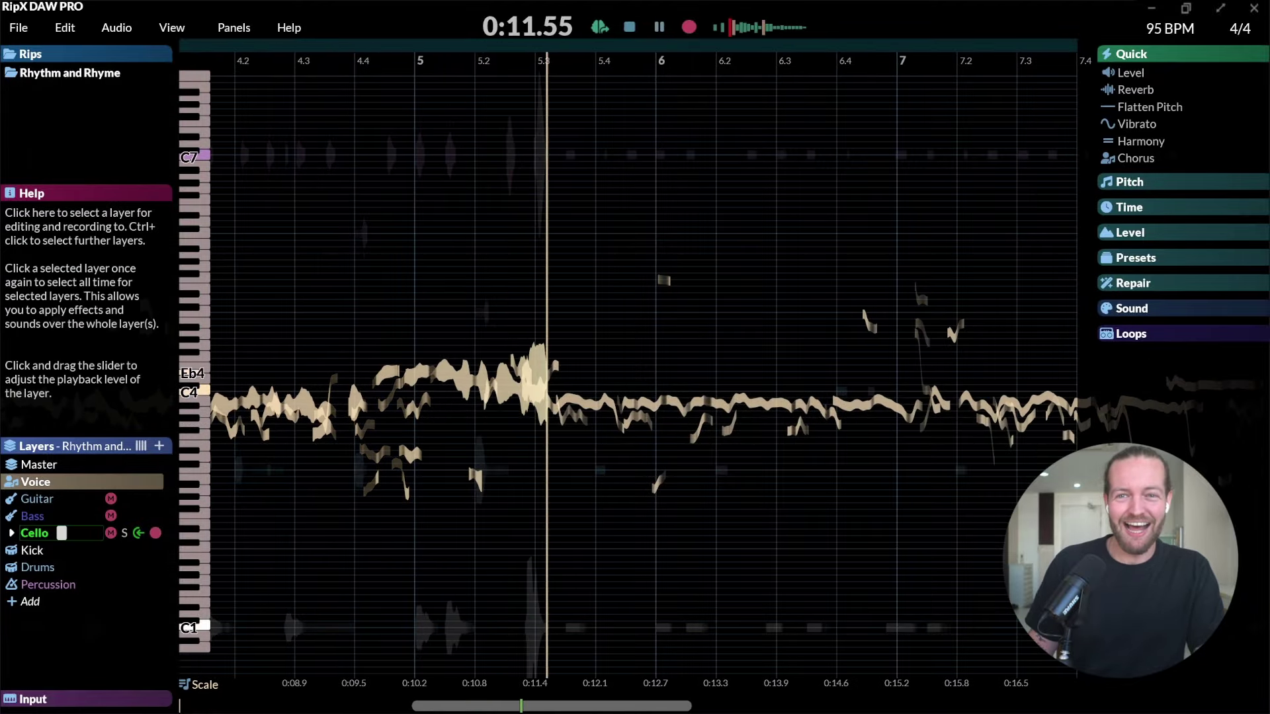
{"action": "left_click", "coordinate": [111, 533]}
{"action": "left_click", "coordinate": [110, 516]}
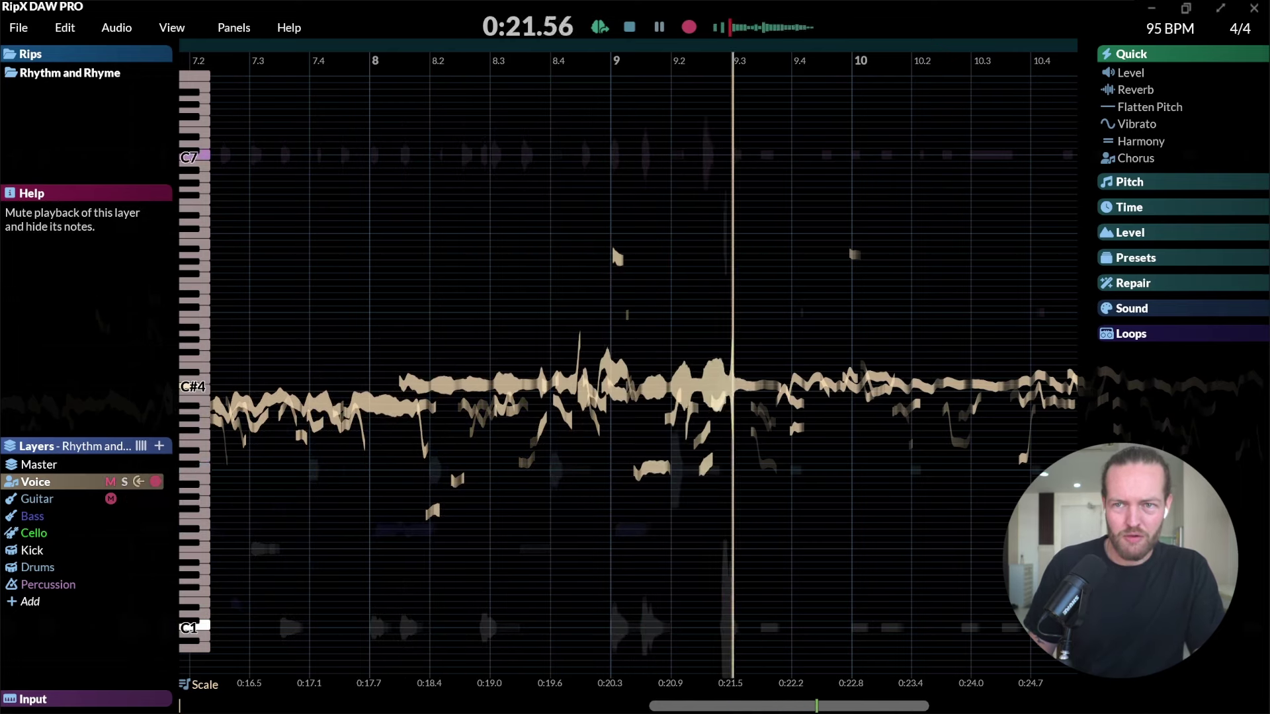
{"action": "left_click", "coordinate": [111, 482]}
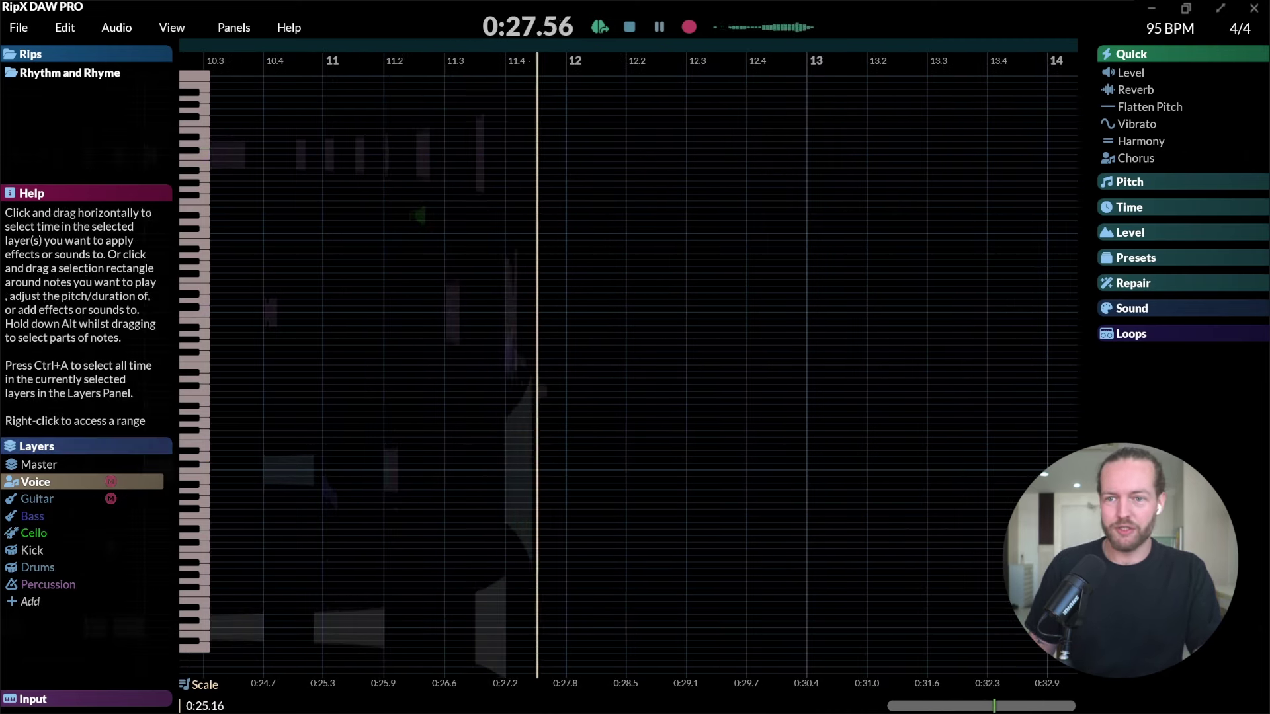
{"action": "key", "text": "space"}
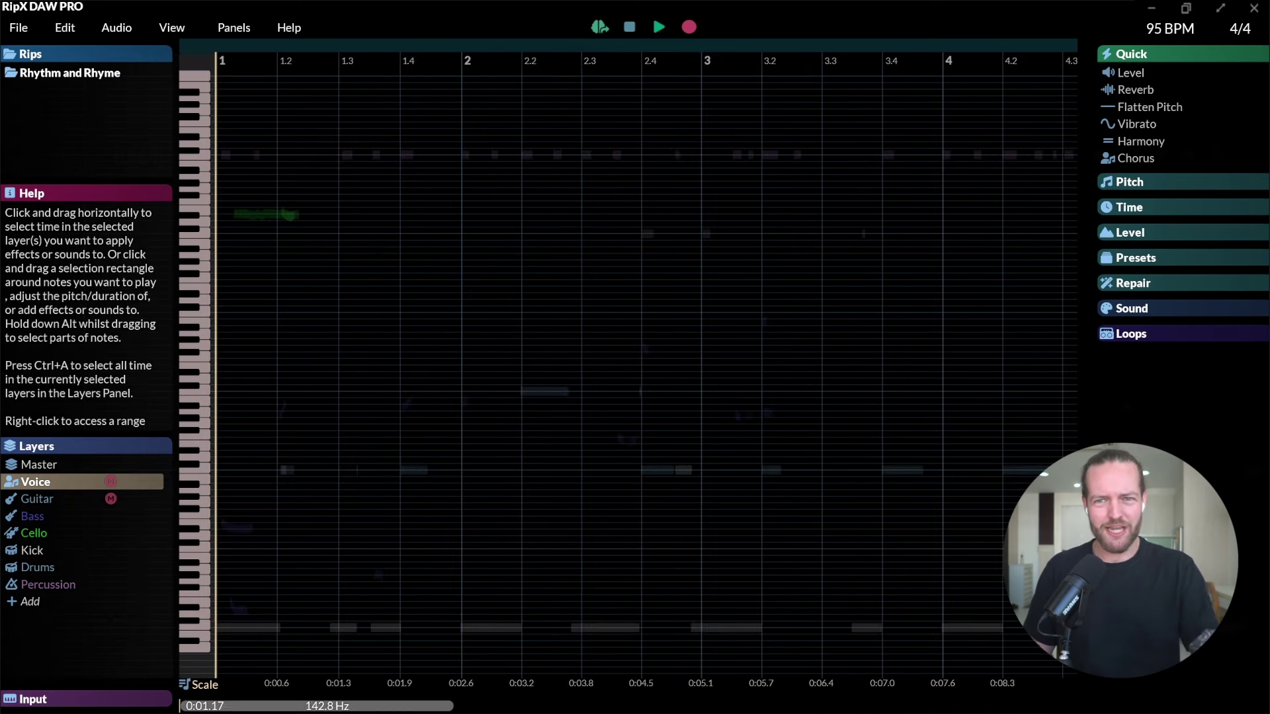
{"action": "left_click", "coordinate": [110, 566]}
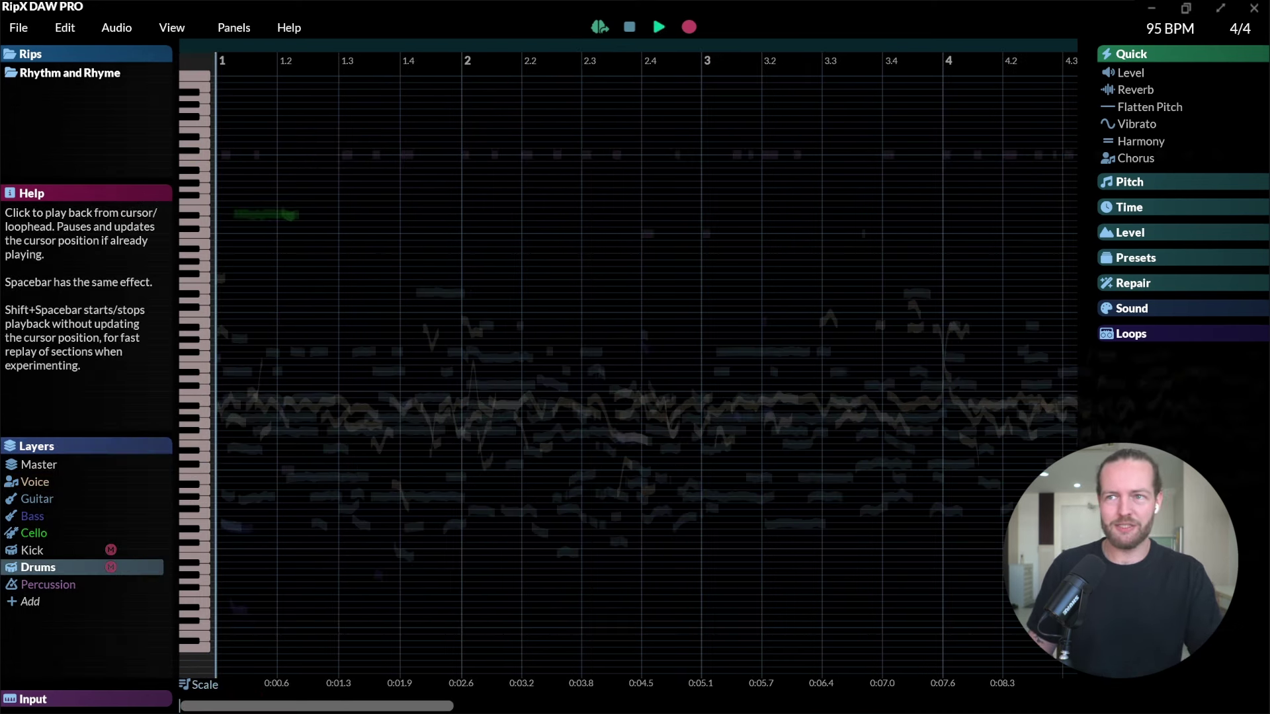
{"action": "left_click", "coordinate": [659, 26]}
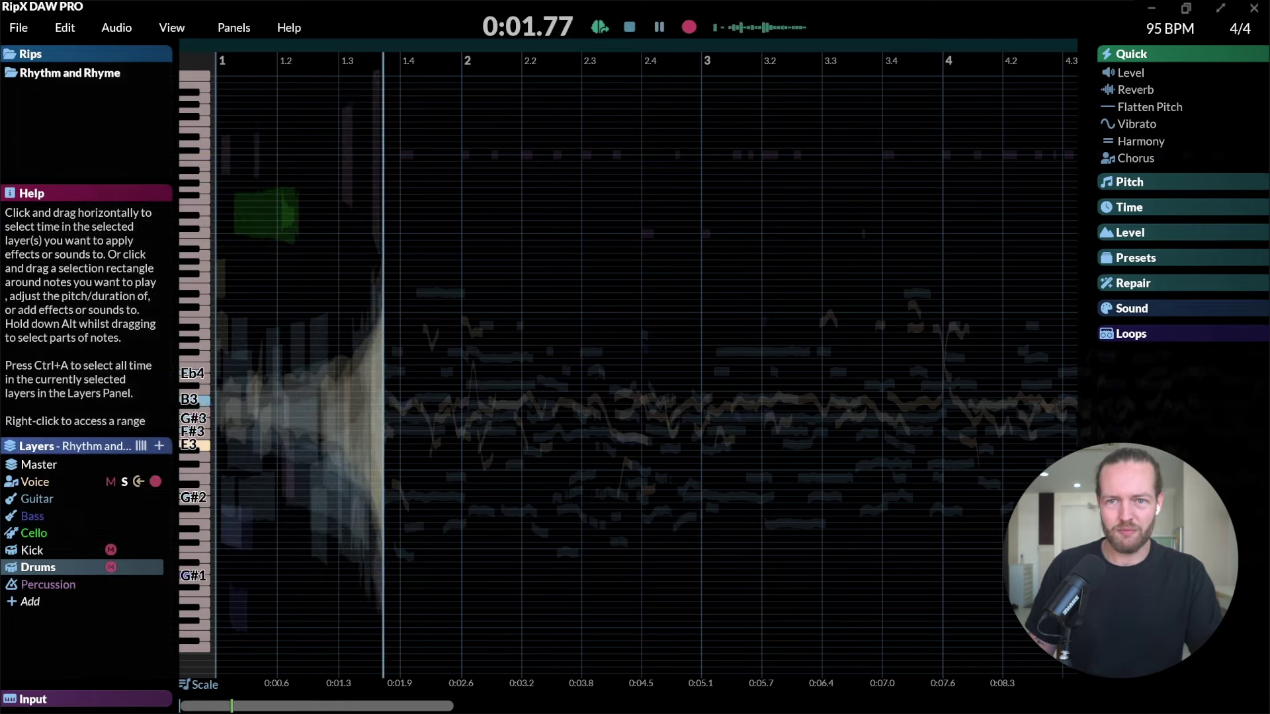
{"action": "left_click", "coordinate": [111, 482]}
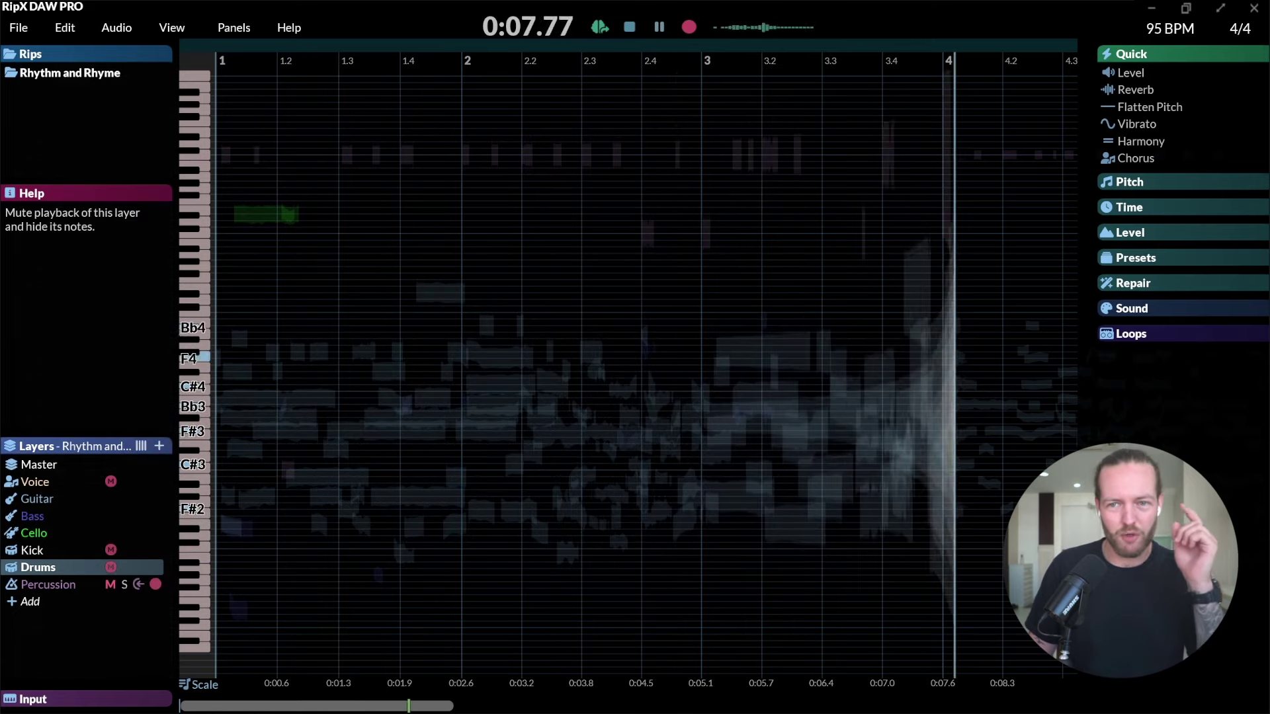
{"action": "left_click", "coordinate": [111, 584]}
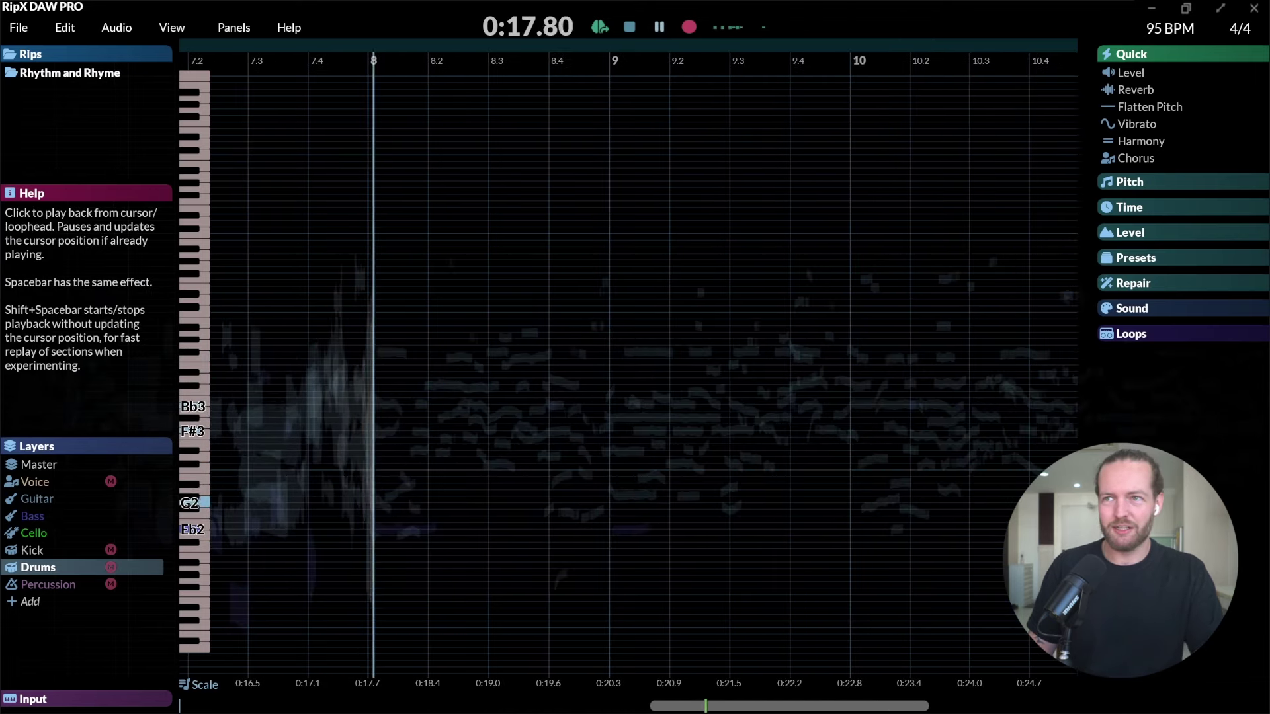
{"action": "key", "text": "space"}
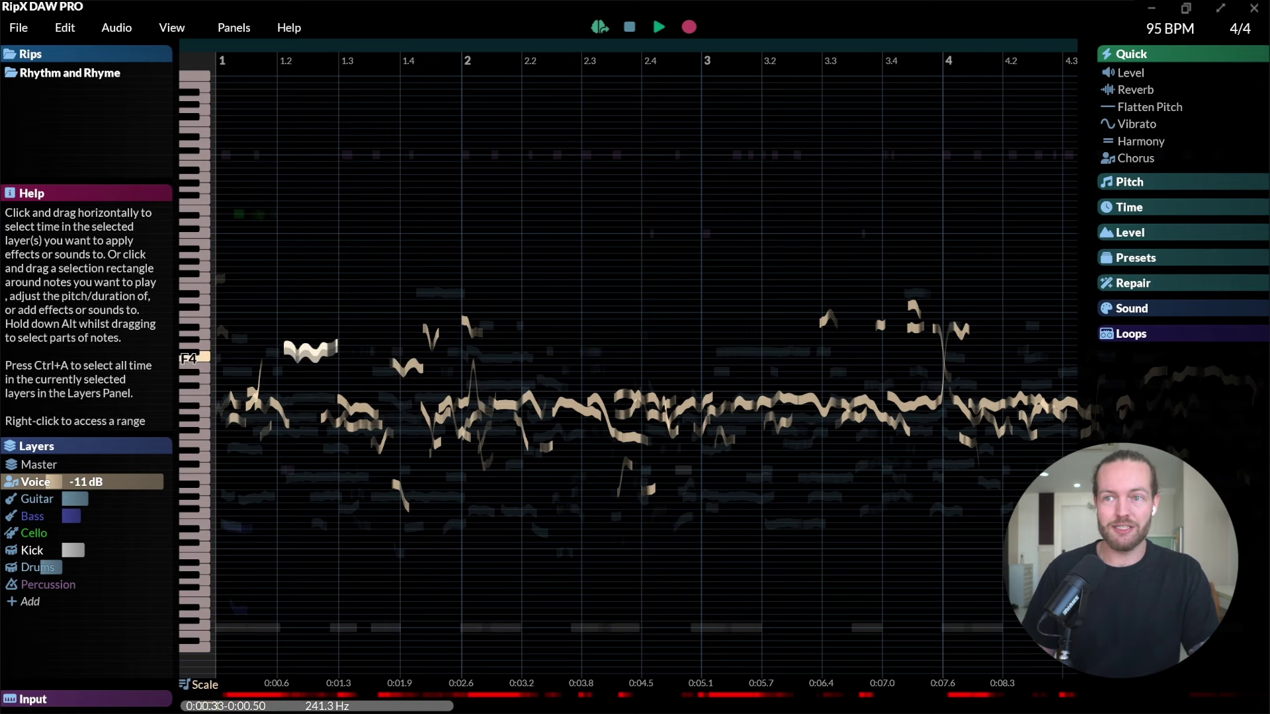
- Raise a bar-1 vocal note to F4, then lift the bars 1–2 vocal notes about eleven semitones
{"action": "mouse_move", "coordinate": [278, 385]}
{"action": "left_mouse_down"}
{"action": "mouse_move", "coordinate": [278, 310]}
{"action": "mouse_move", "coordinate": [277, 385]}
{"action": "left_mouse_up"}
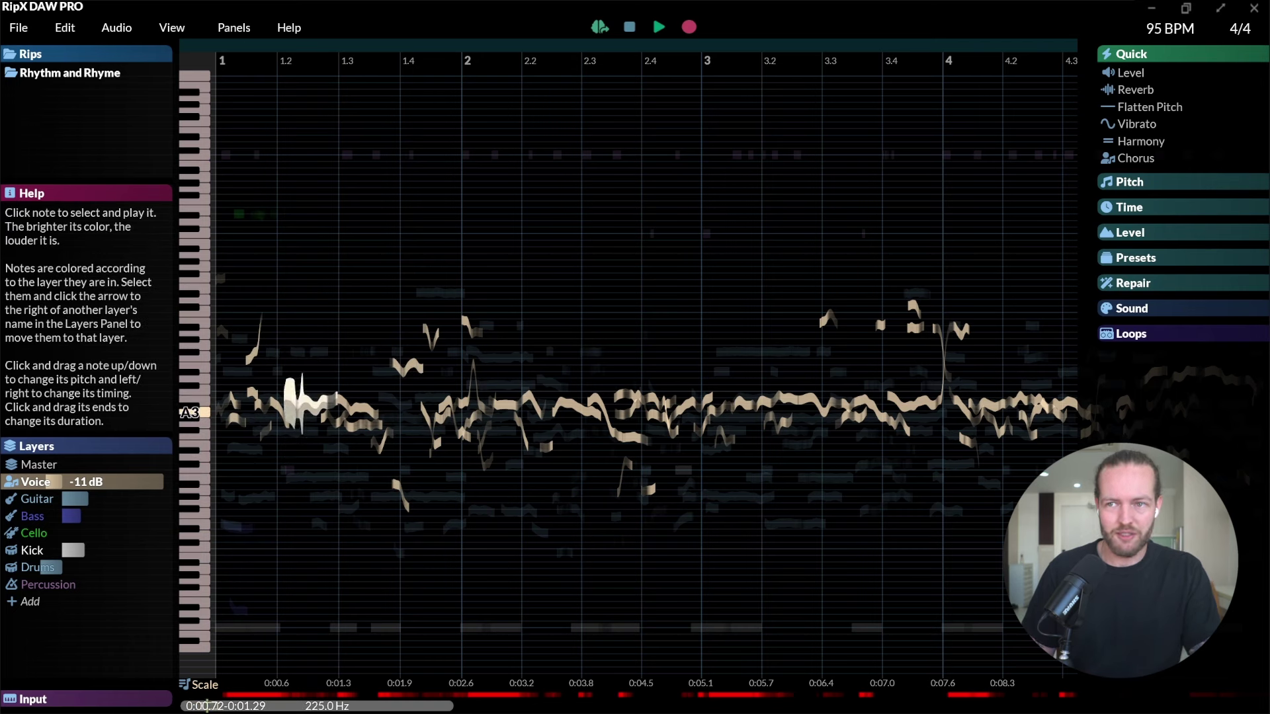
{"action": "left_click_drag", "start_coordinate": [311, 351], "coordinate": [310, 351]}
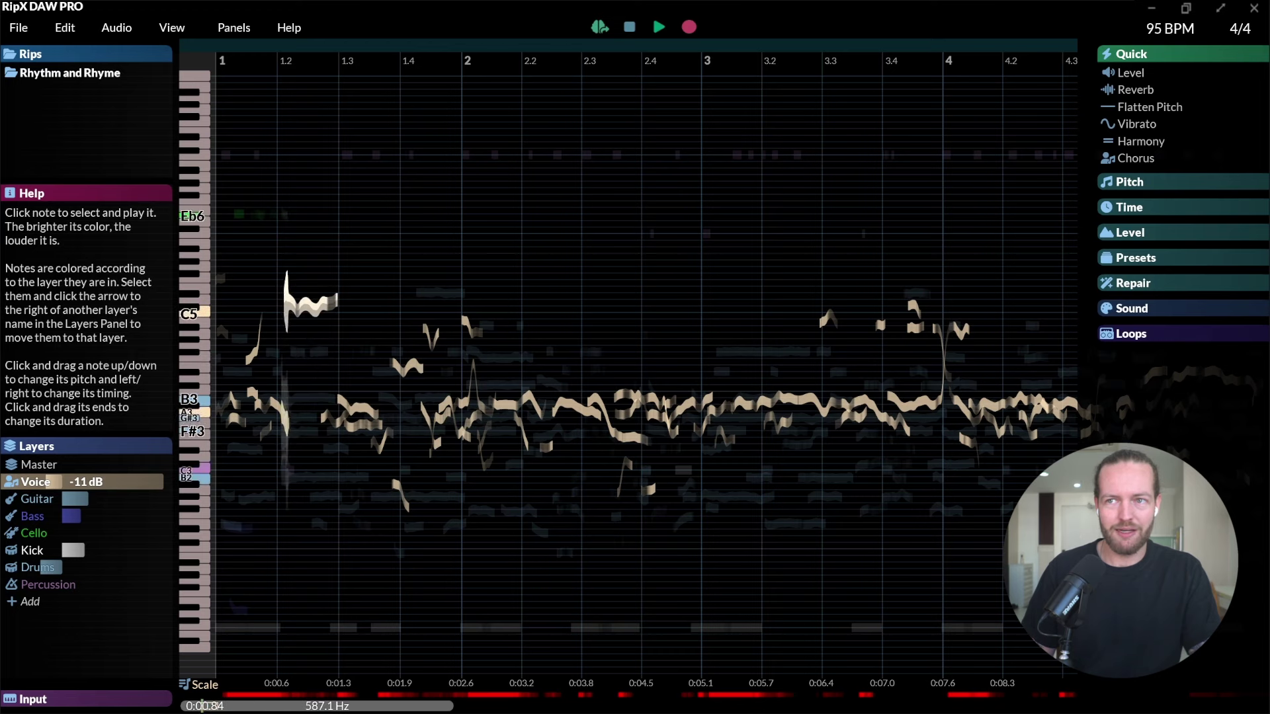
{"action": "left_click", "coordinate": [304, 308]}
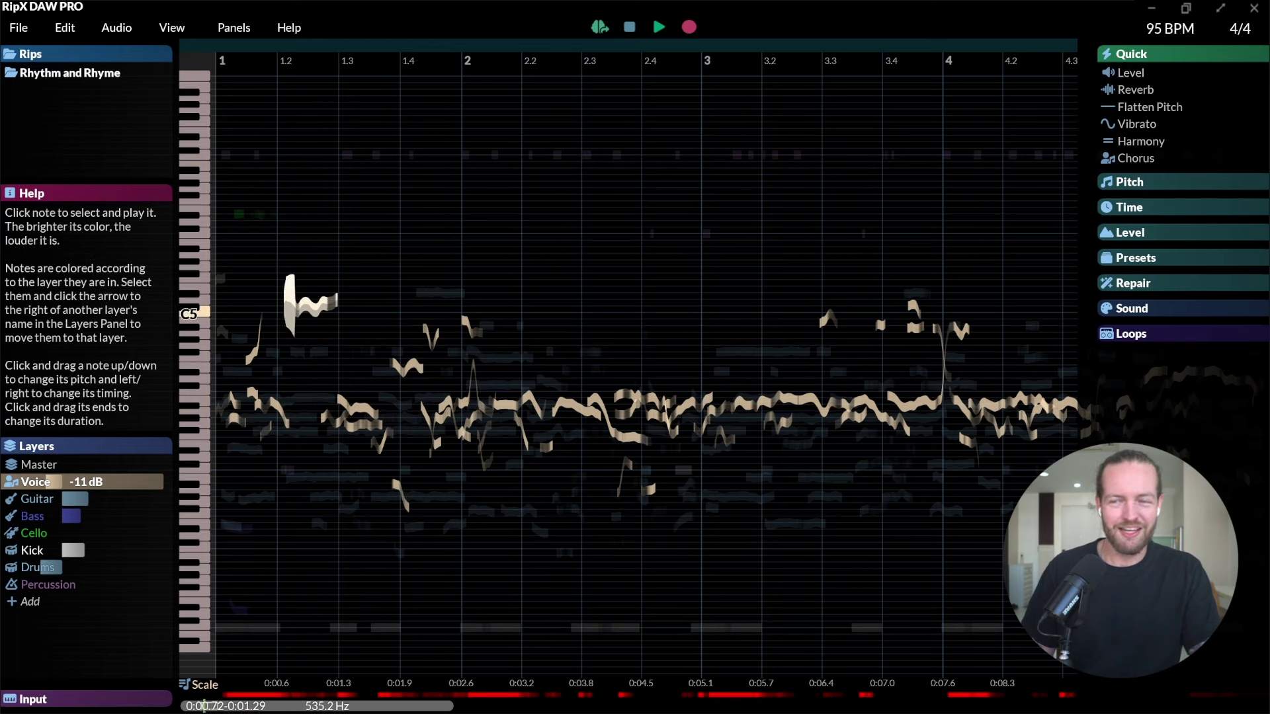
{"action": "left_click_drag", "start_coordinate": [323, 333], "coordinate": [521, 465]}
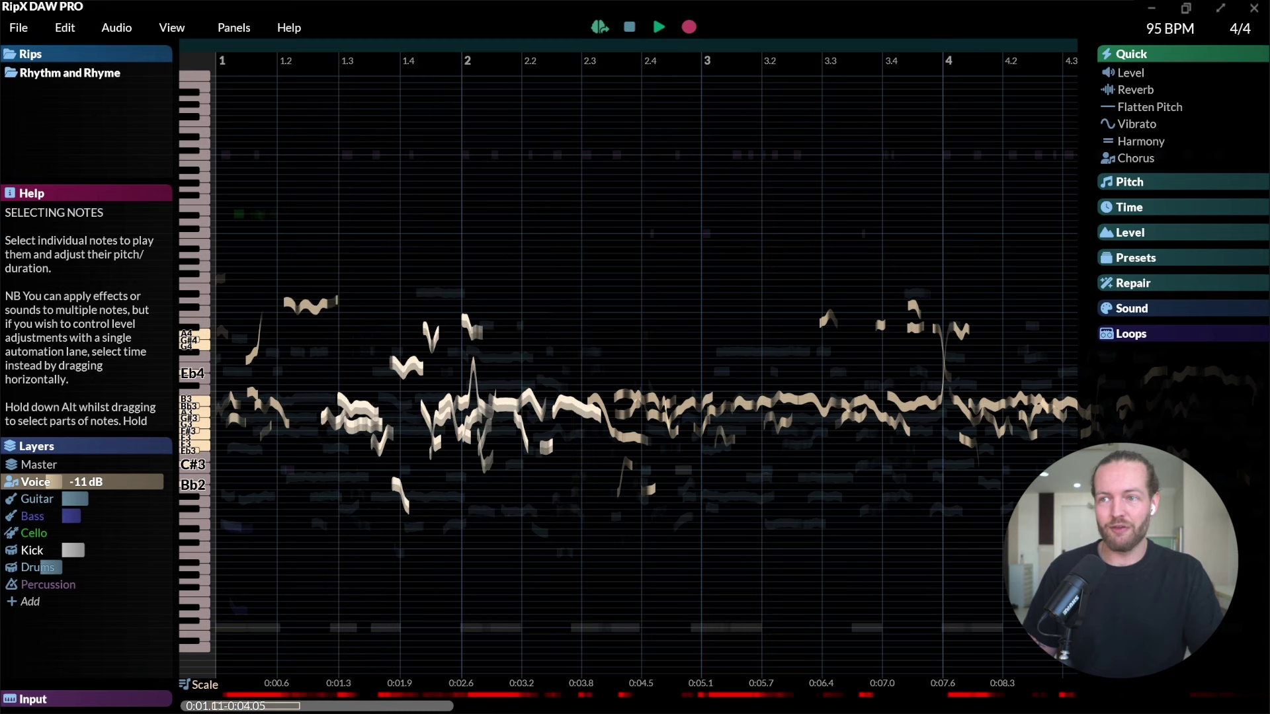
{"action": "left_click", "coordinate": [349, 400]}
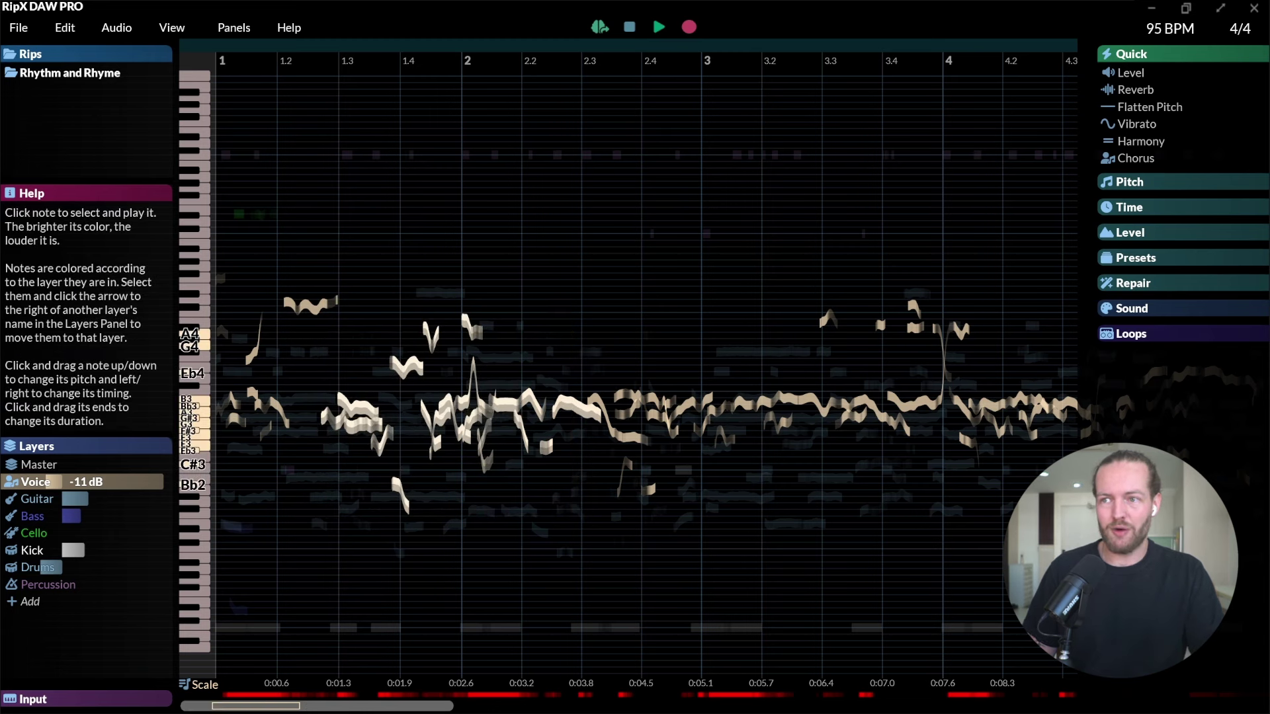
{"action": "left_click_drag", "start_coordinate": [349, 400], "coordinate": [349, 367]}
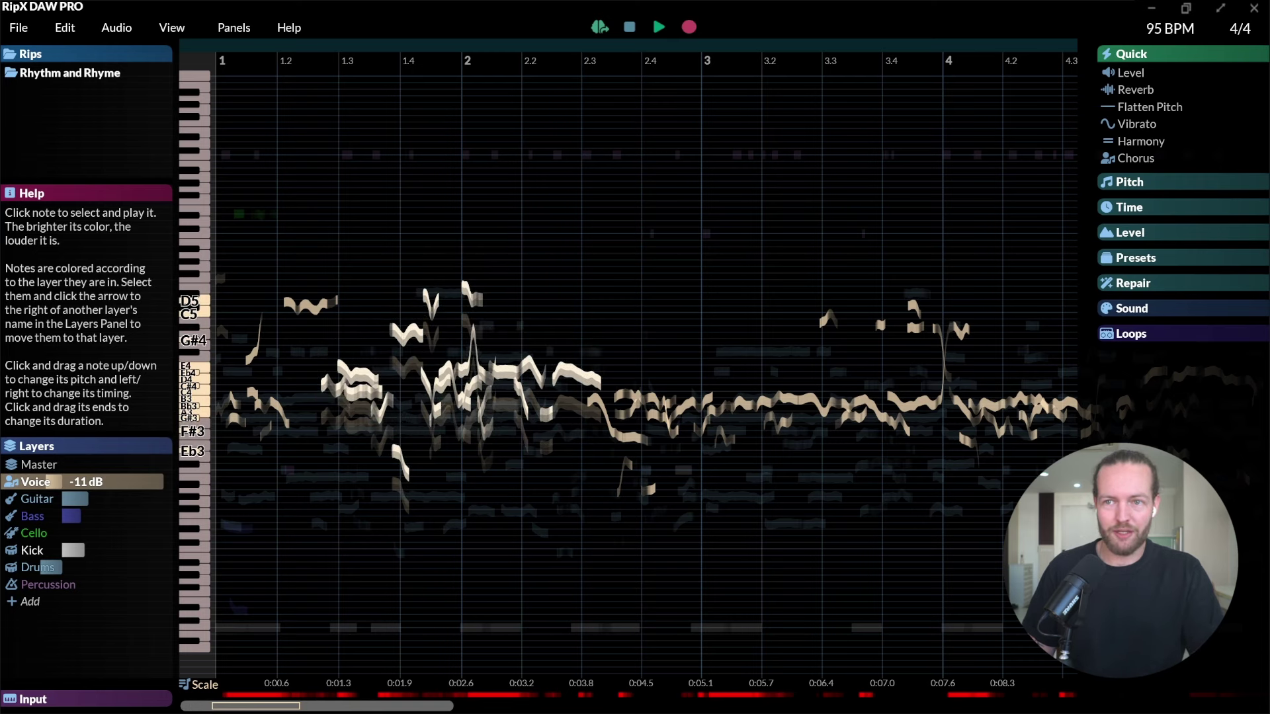
{"action": "left_click_drag", "start_coordinate": [463, 370], "coordinate": [463, 246]}
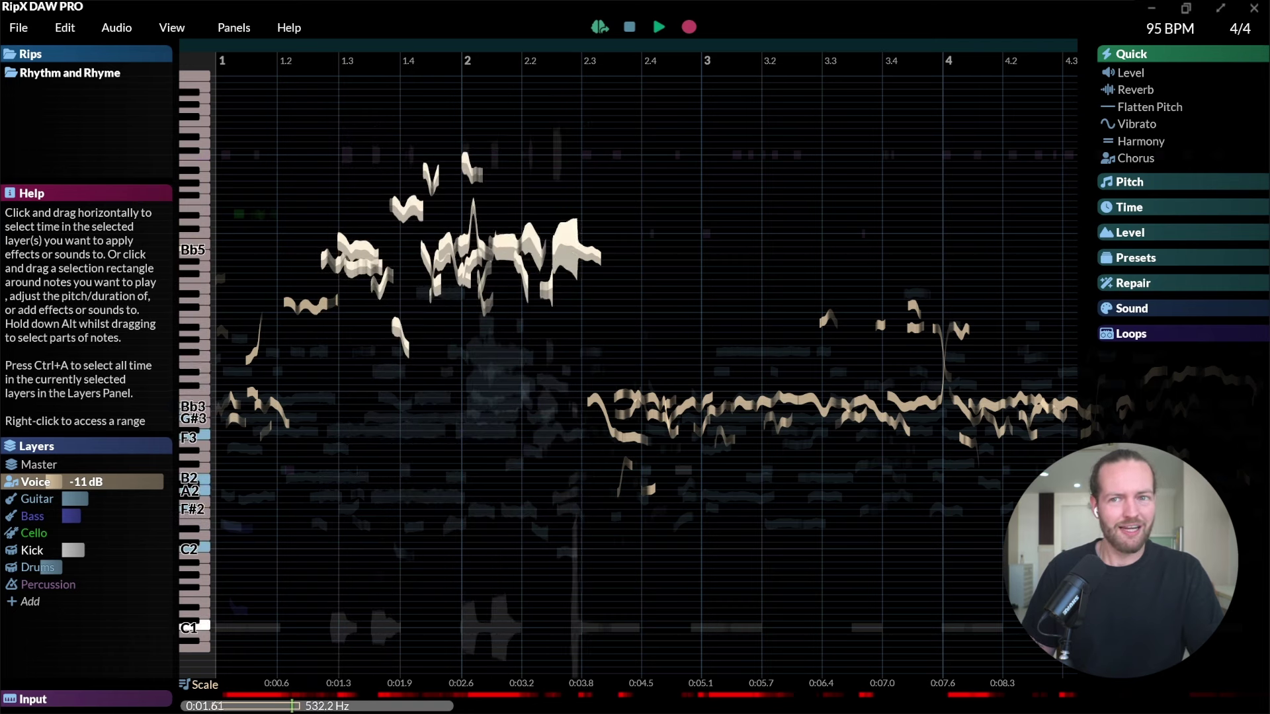
- Solo the Voice layer and play the raised vocals from near bar 1.2
{"action": "left_click", "coordinate": [124, 482]}
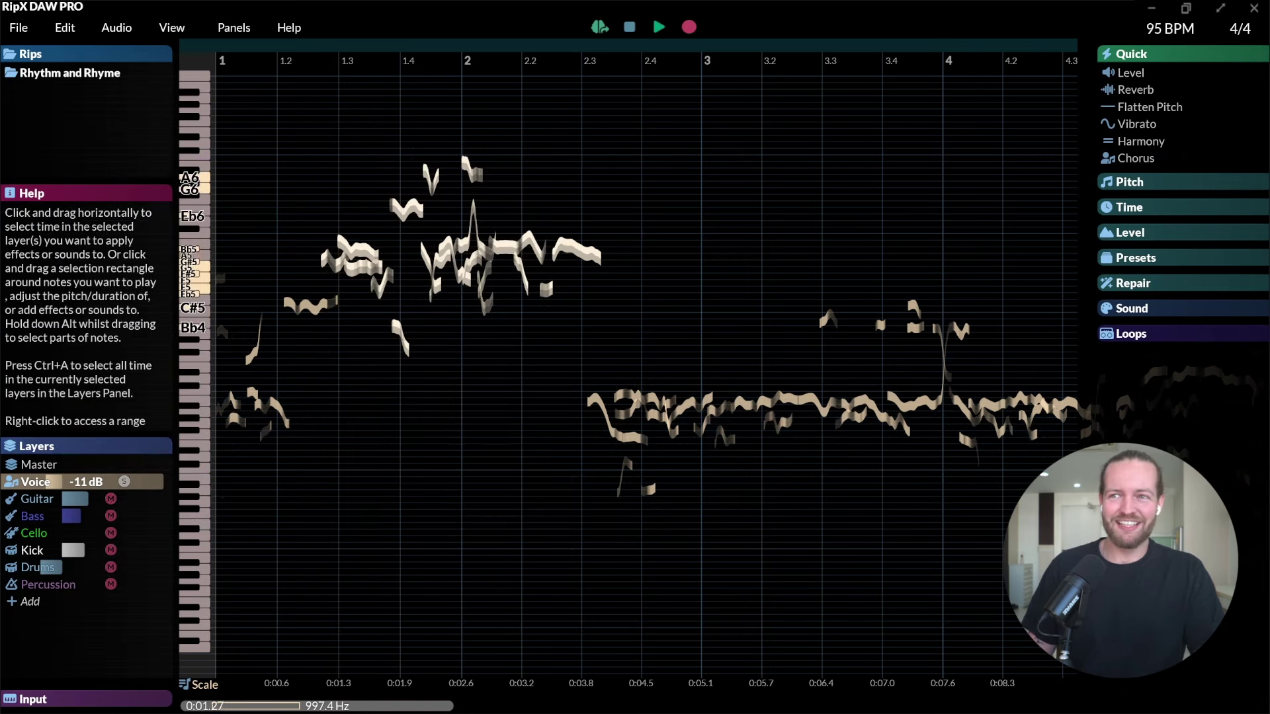
{"action": "left_click", "coordinate": [320, 287]}
{"action": "key", "text": "space"}
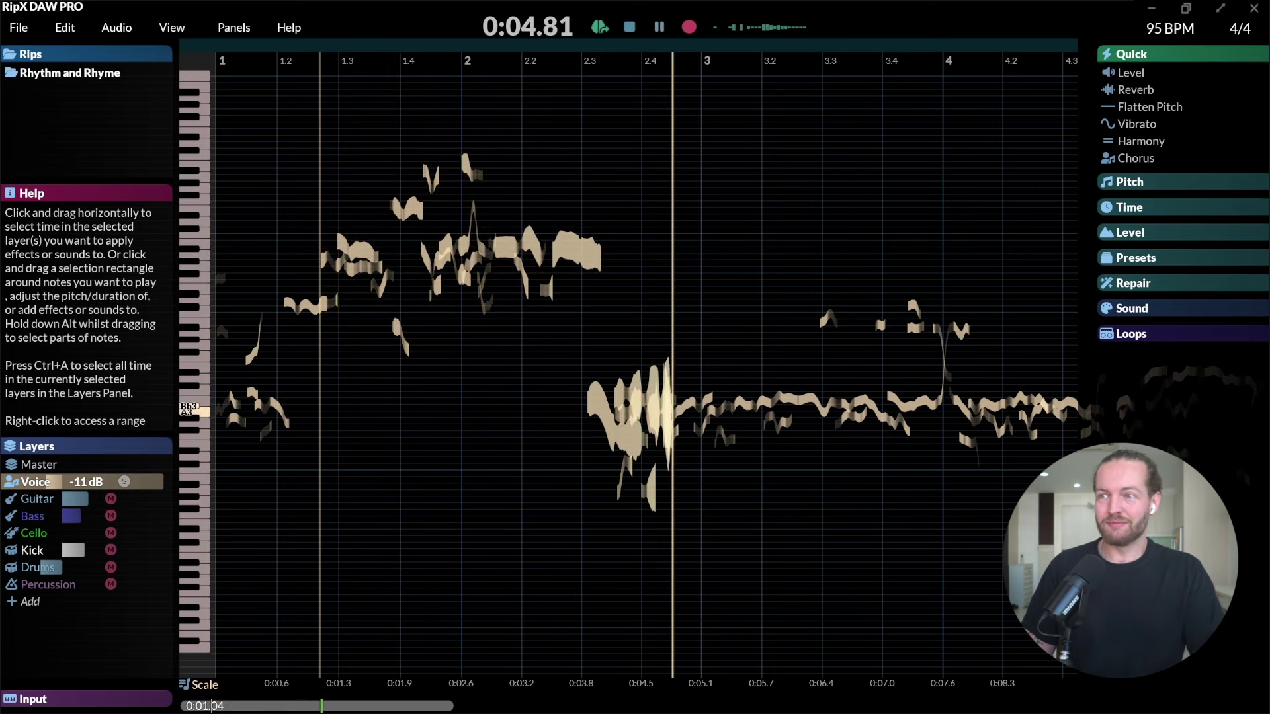
{"action": "key", "text": "space"}
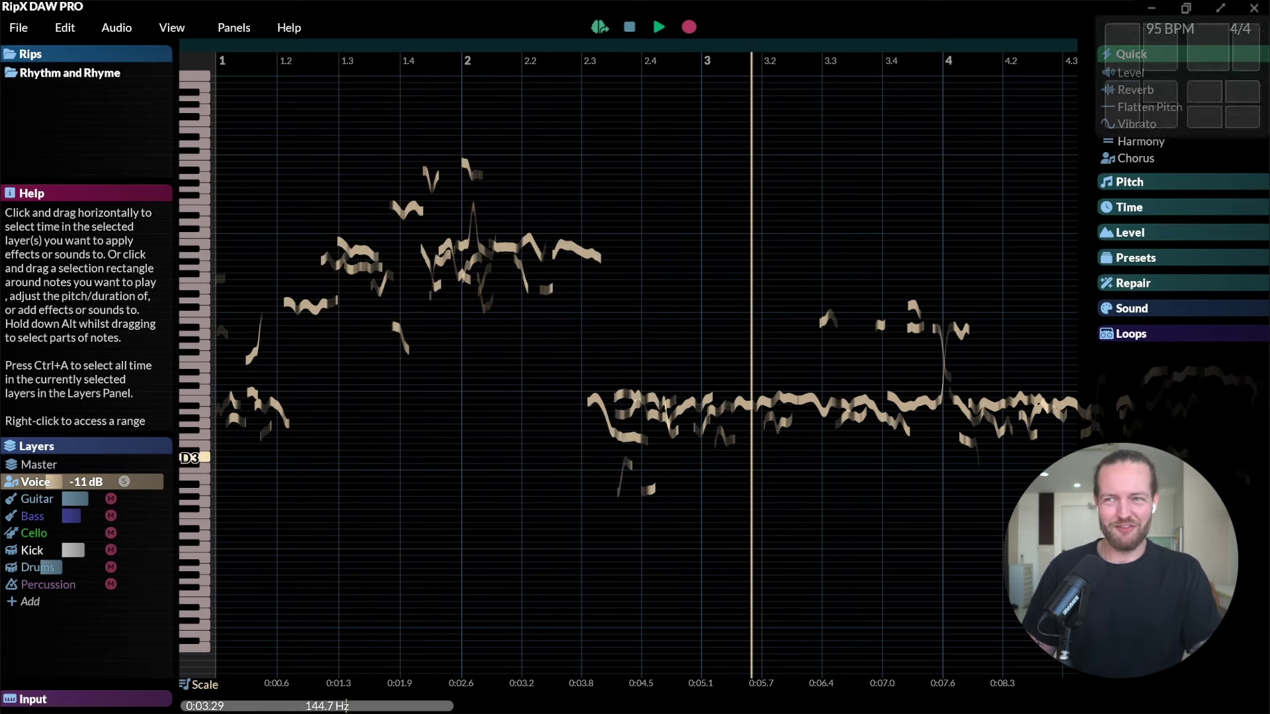
- Solo the Guitar layer and raise the pitch of its bar-3 note
{"action": "left_click", "coordinate": [124, 498]}
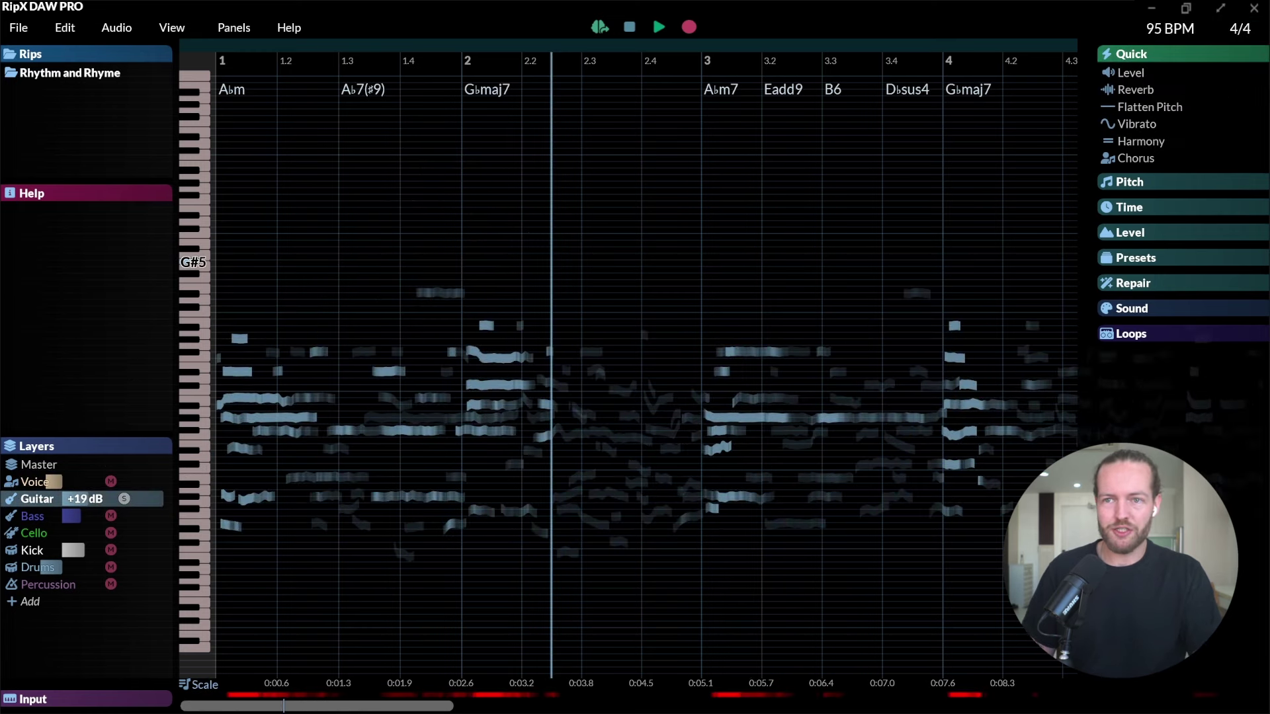
{"action": "left_click", "coordinate": [220, 307]}
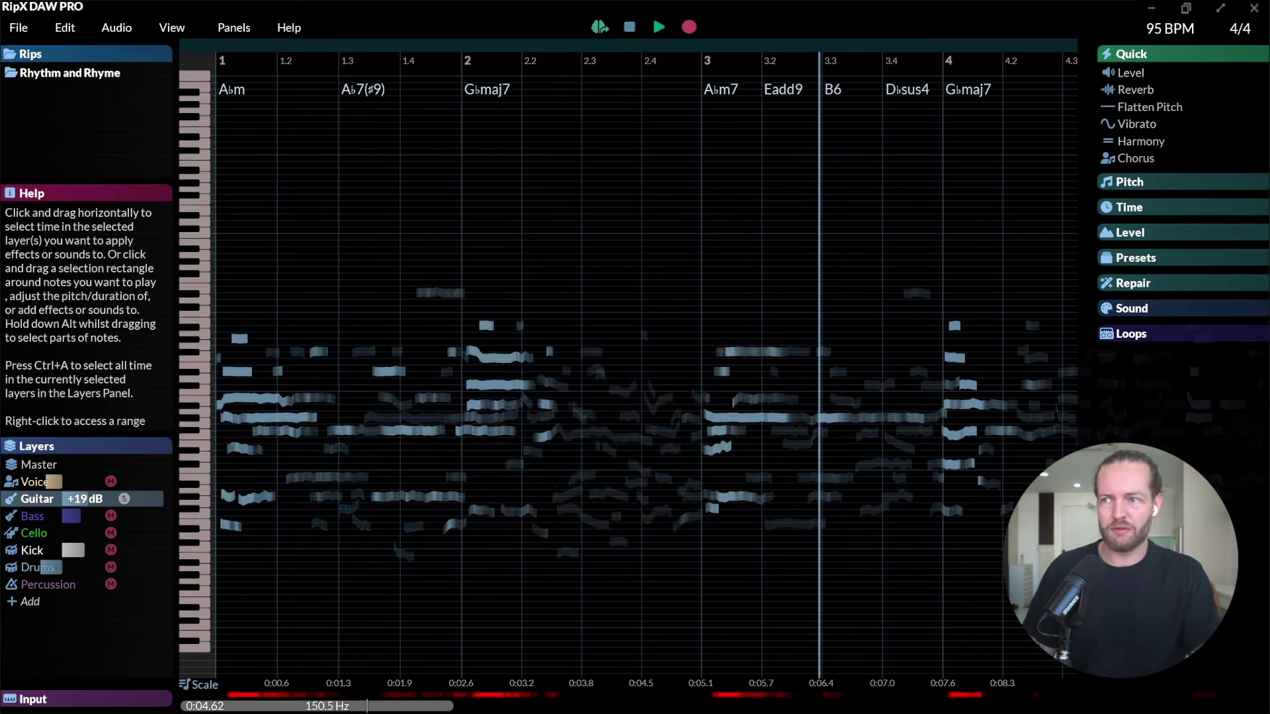
{"action": "left_click_drag", "start_coordinate": [761, 351], "coordinate": [761, 319]}
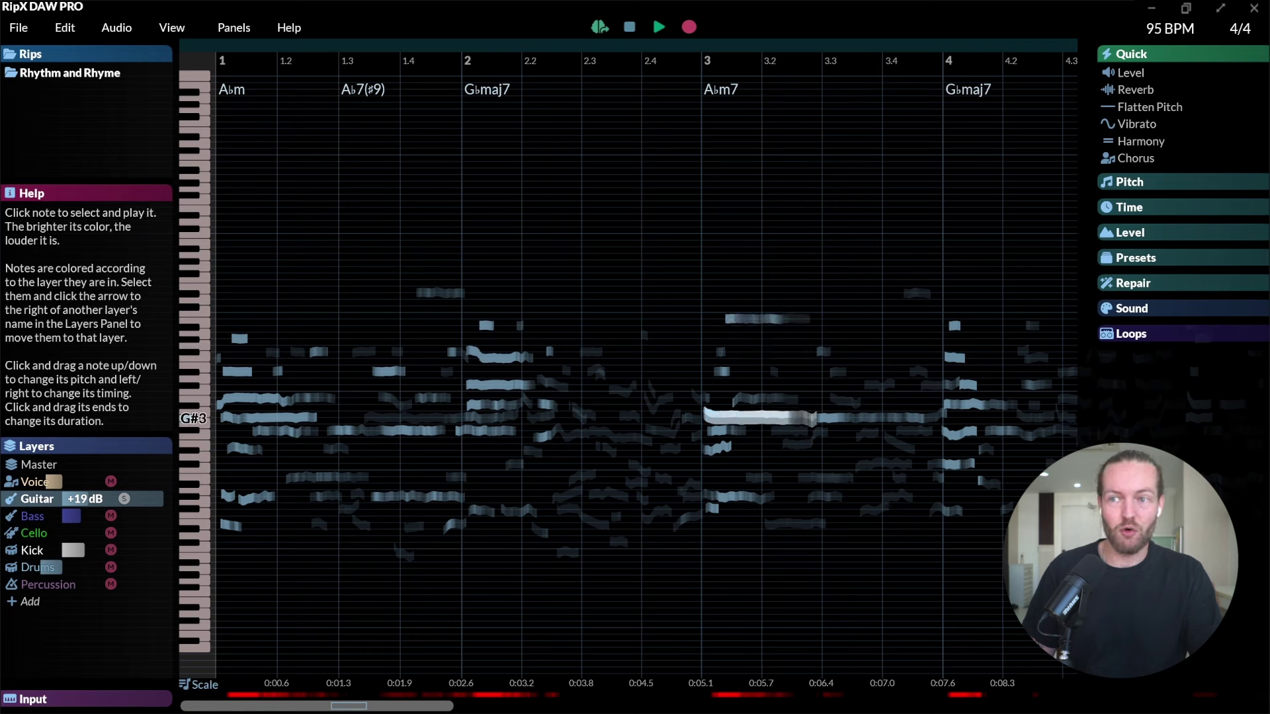
- Delete the G#2 guitar note and the small note near bar 3.1, then play the edited part
{"action": "left_click", "coordinate": [737, 496]}
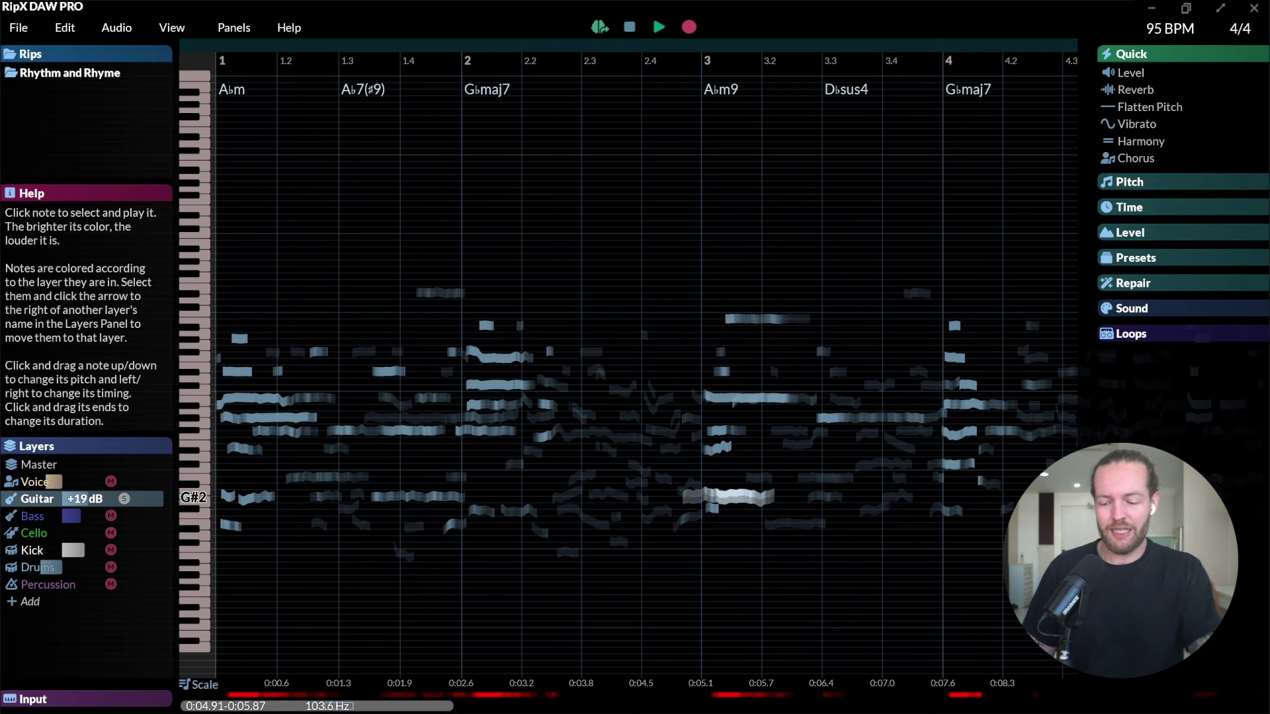
{"action": "key", "text": "Delete"}
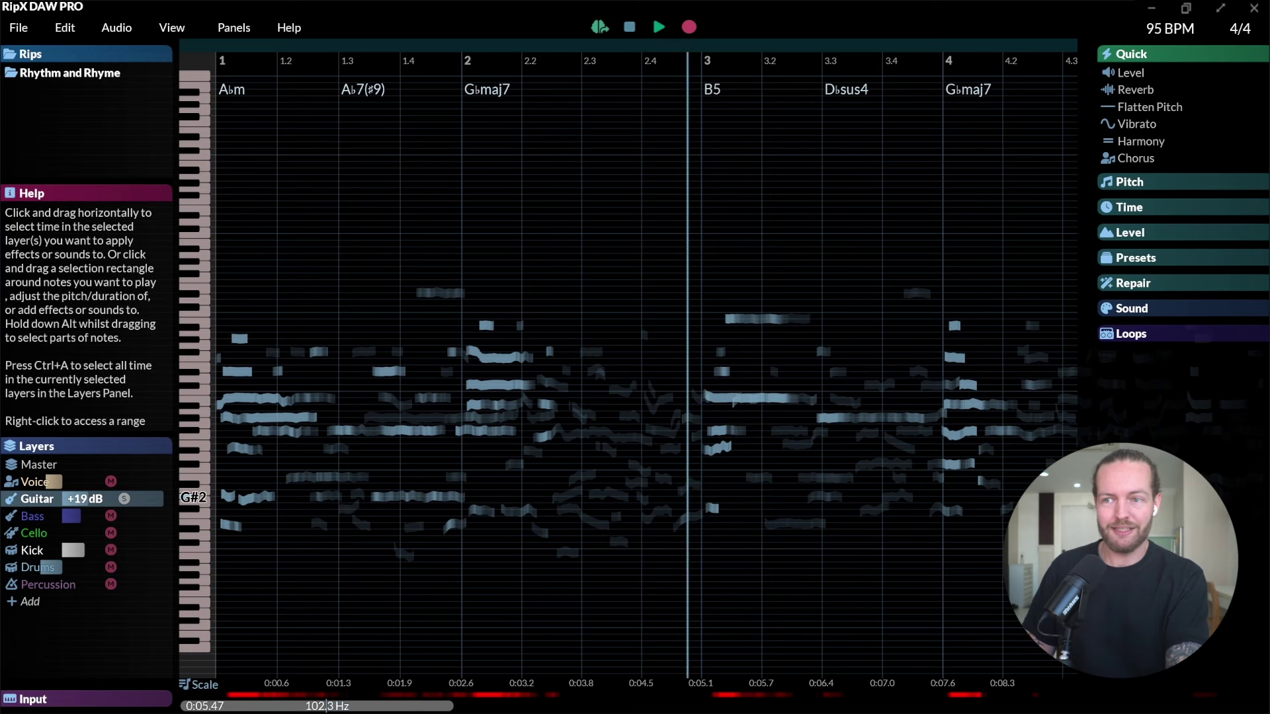
{"action": "left_click", "coordinate": [721, 371]}
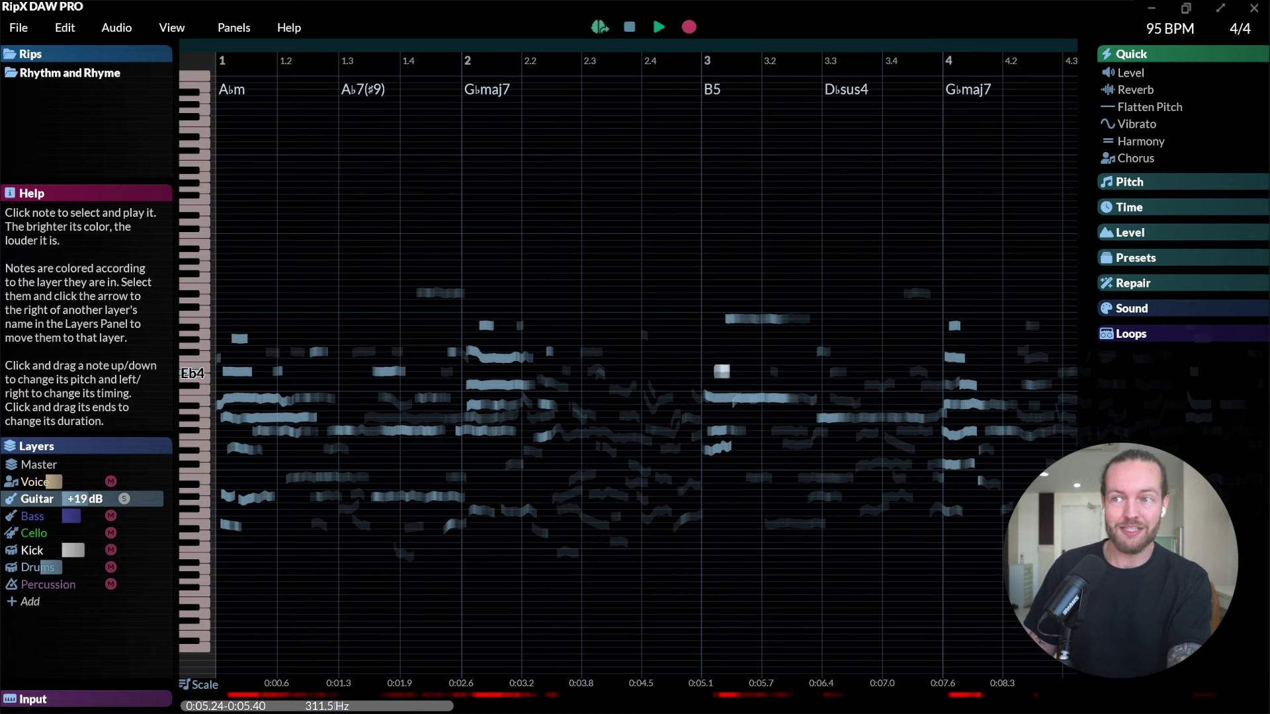
{"action": "key", "text": "Delete"}
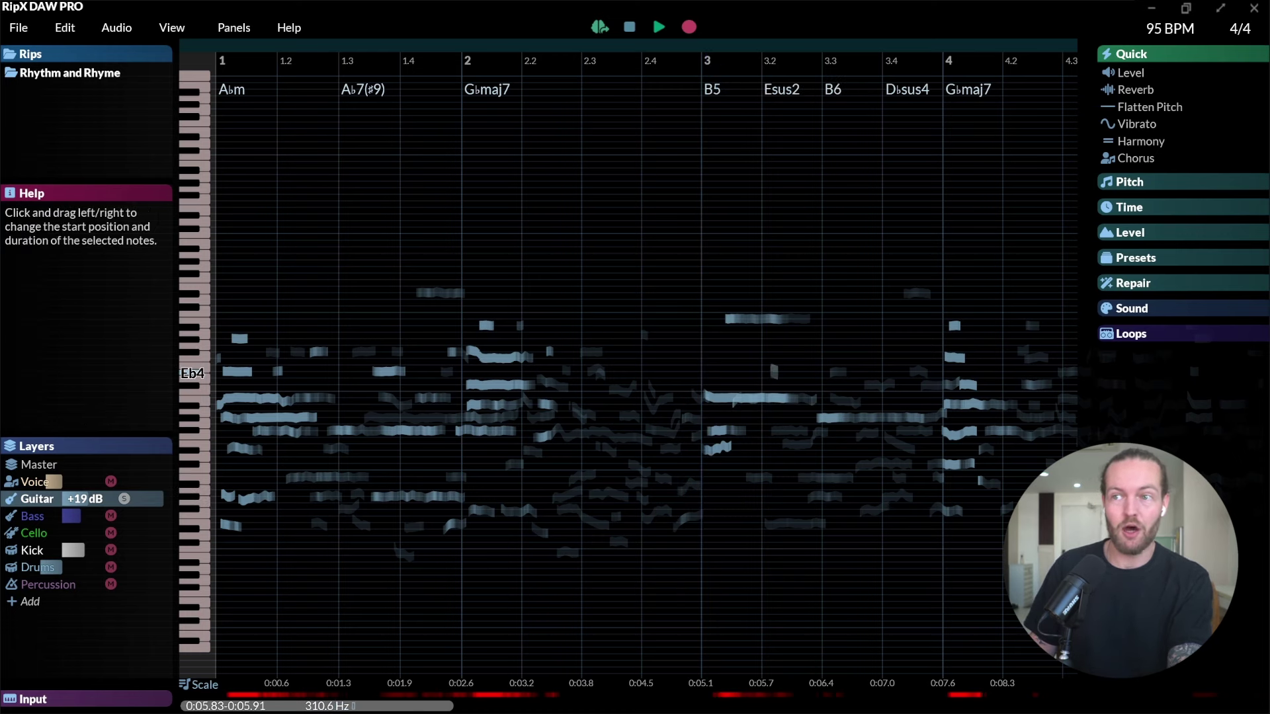
{"action": "key", "text": "space"}
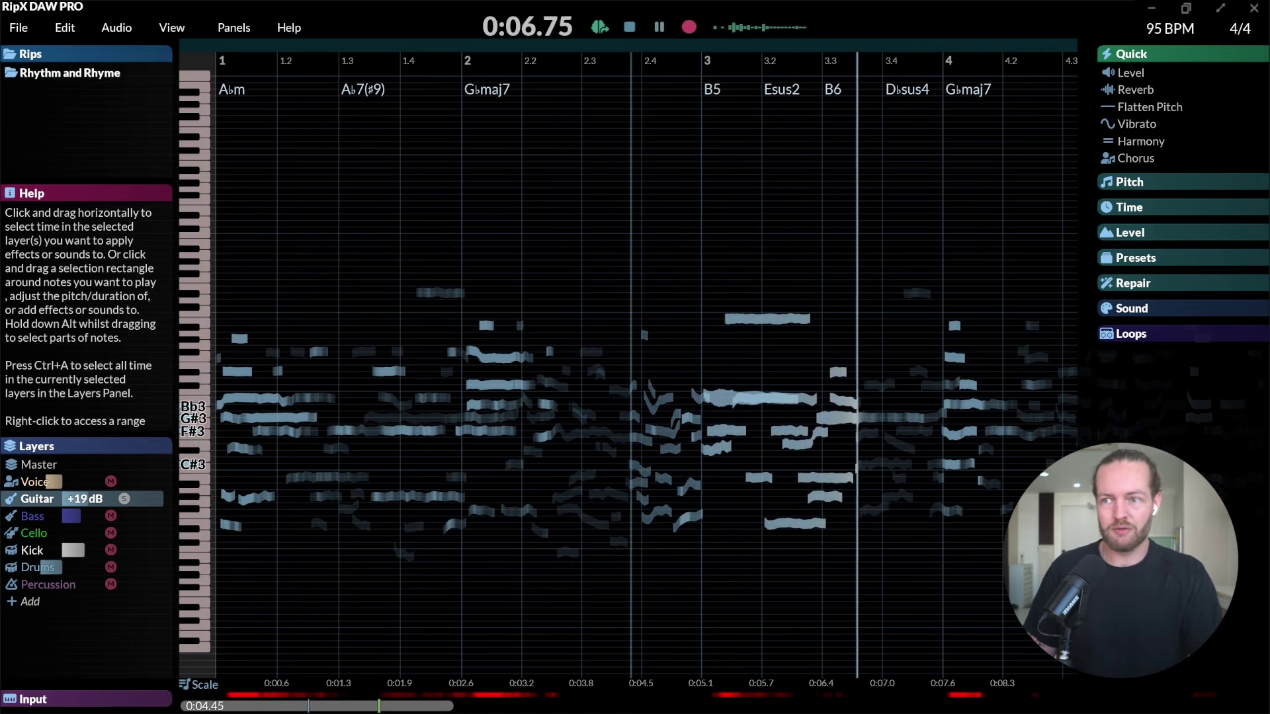
{"action": "key", "text": "space"}
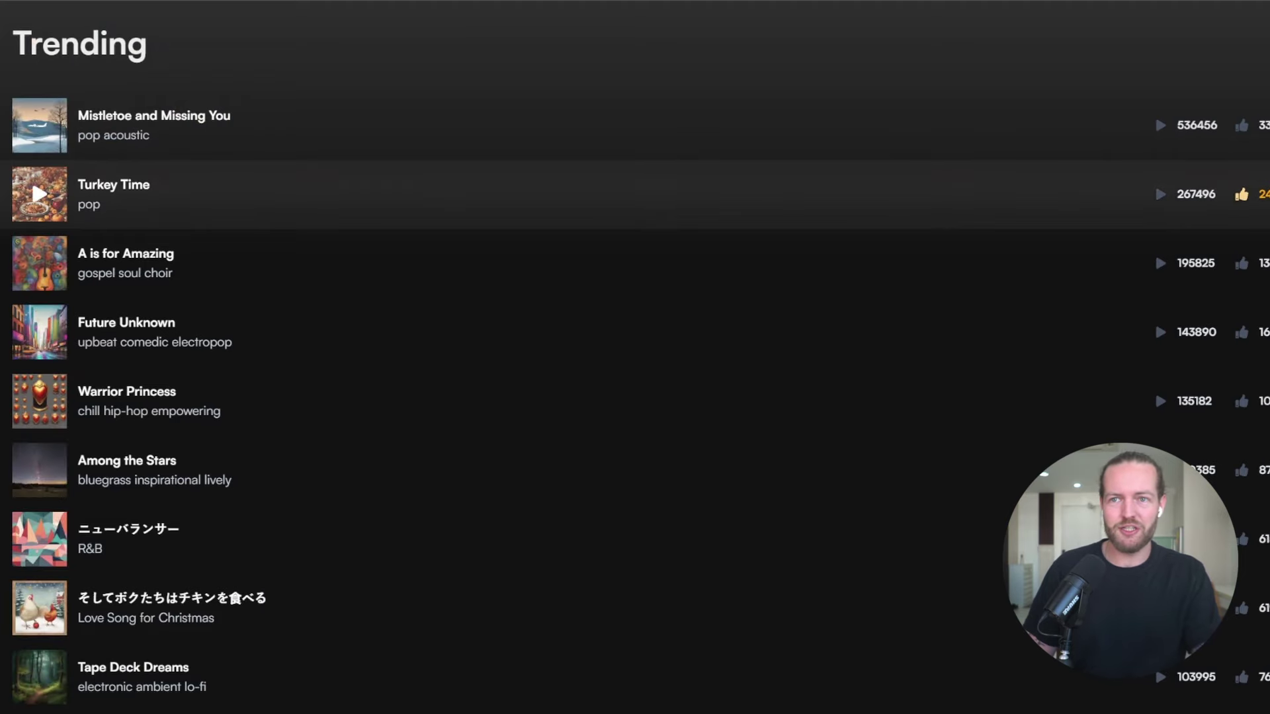
- Preview trending songs Among the Stars, Tape Deck Dreams and Ge Frans En Andra Chans
{"action": "left_click", "coordinate": [40, 333]}
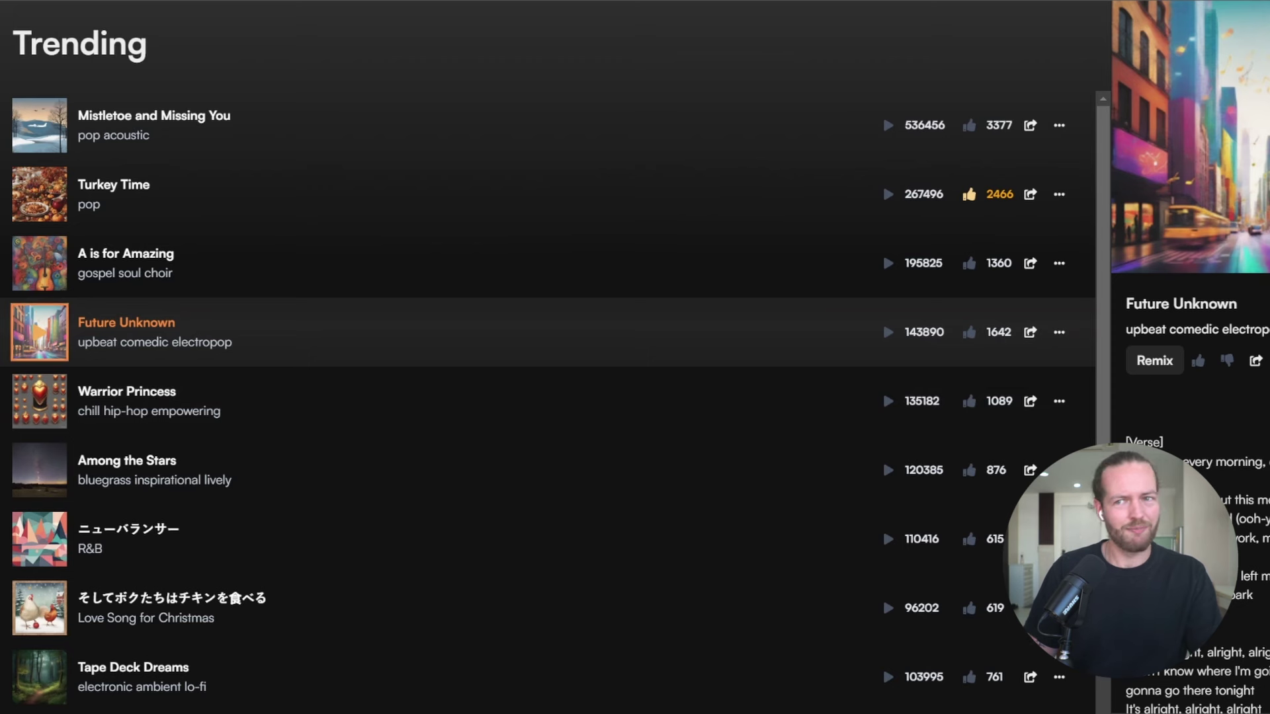
{"action": "left_click", "coordinate": [39, 401]}
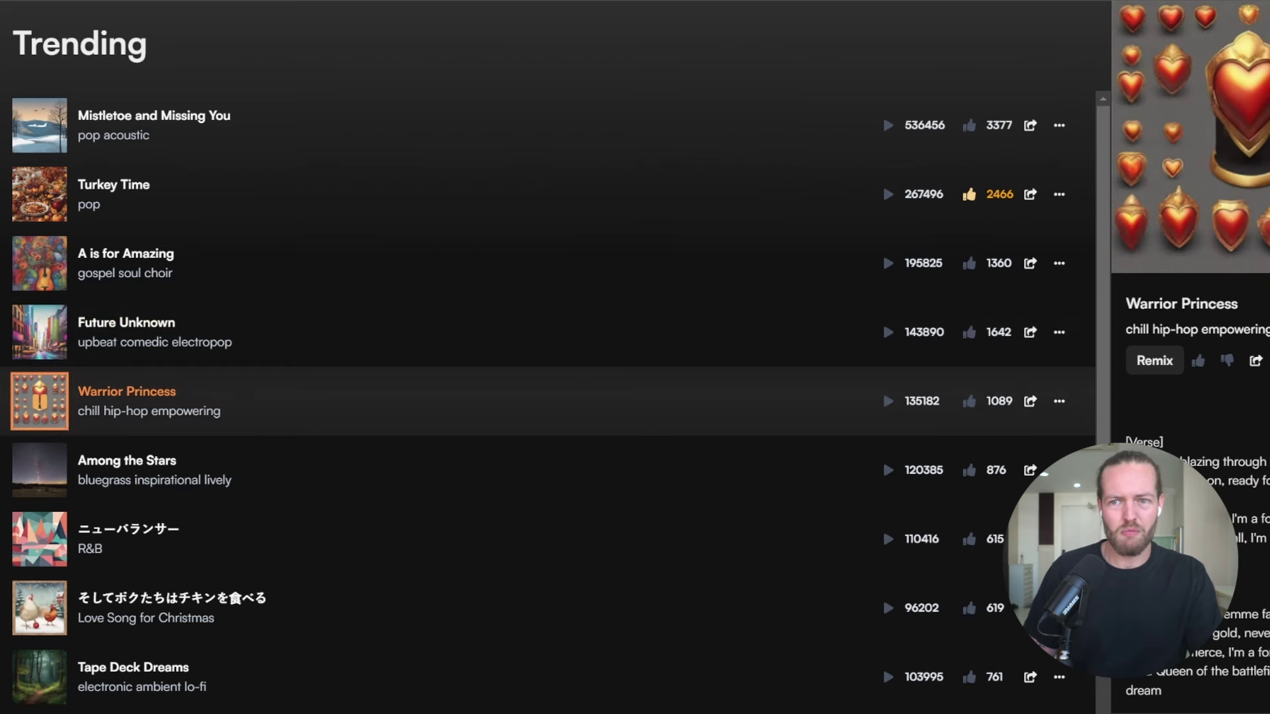
{"action": "left_click", "coordinate": [39, 469]}
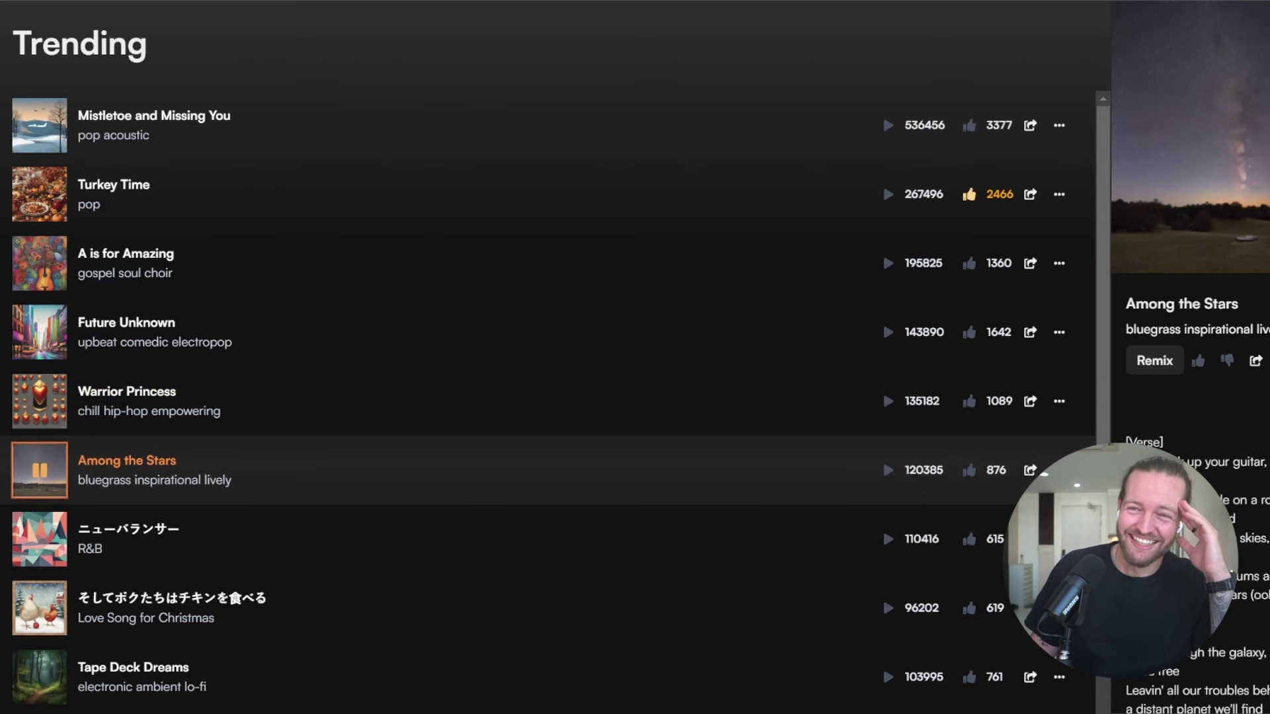
{"action": "key", "text": "space"}
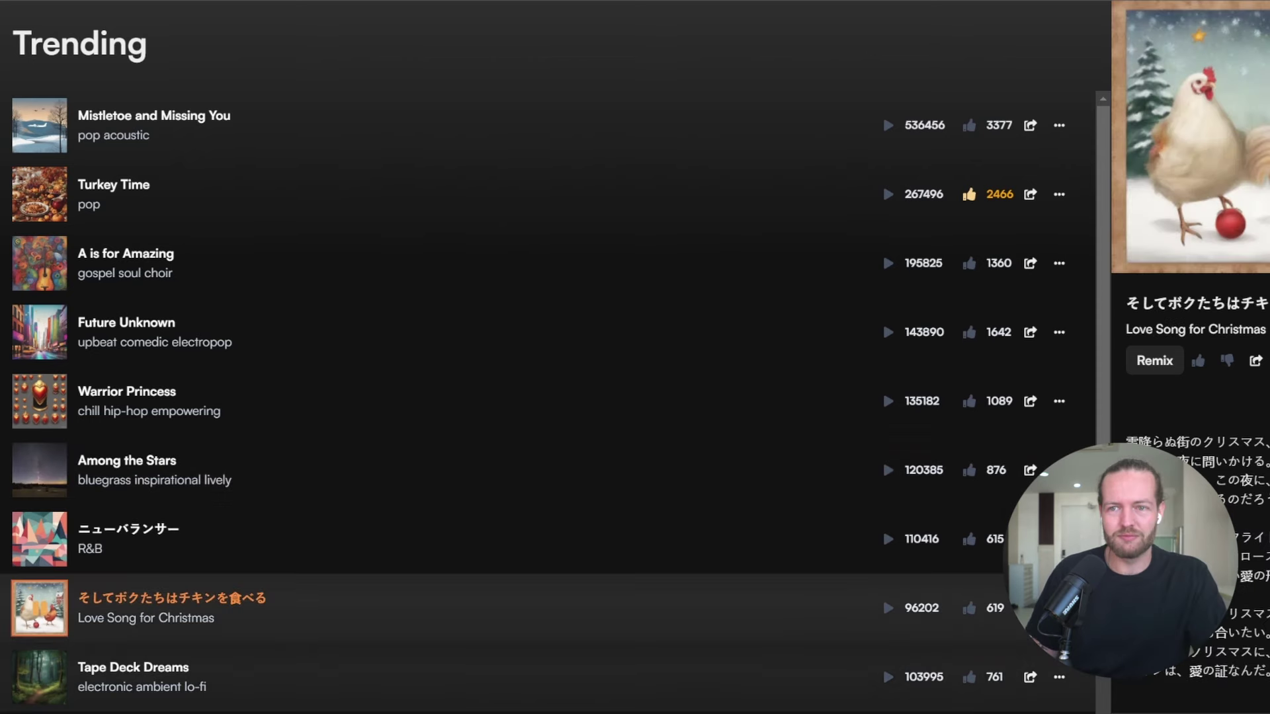
{"action": "scroll", "coordinate": [883, 320], "scroll_direction": "down", "scroll_amount": 3}
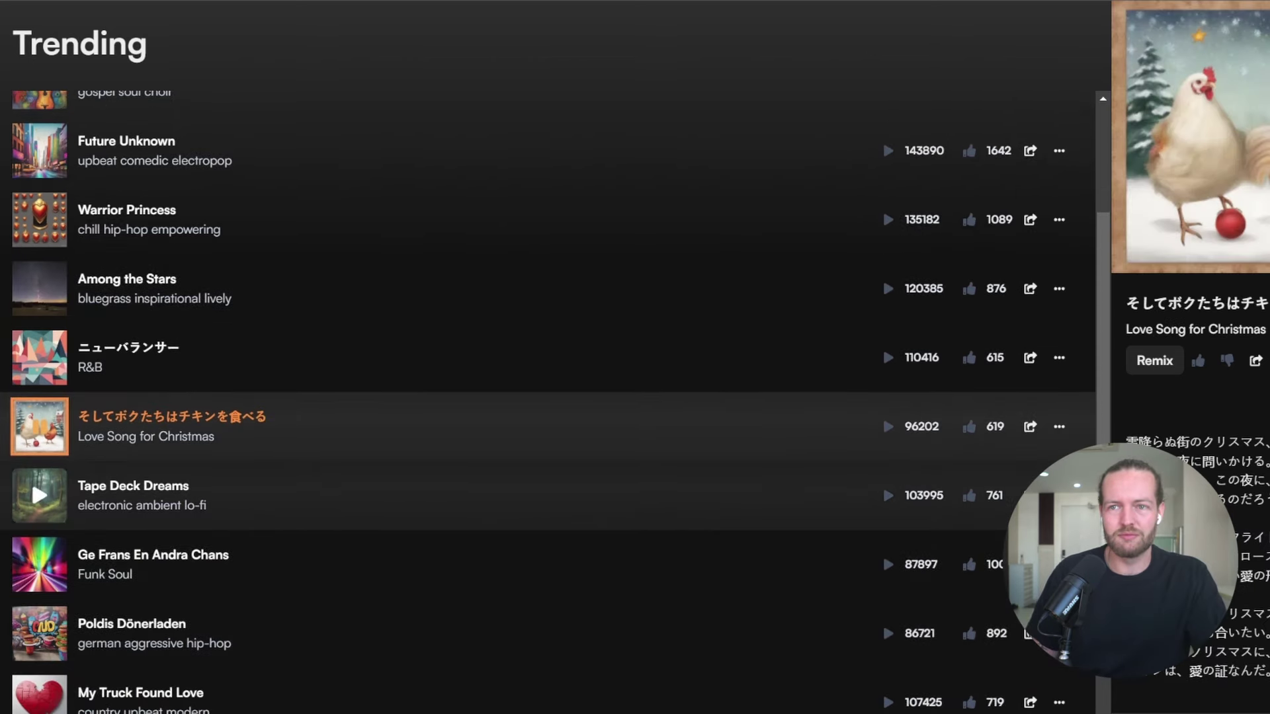
{"action": "left_click", "coordinate": [39, 495]}
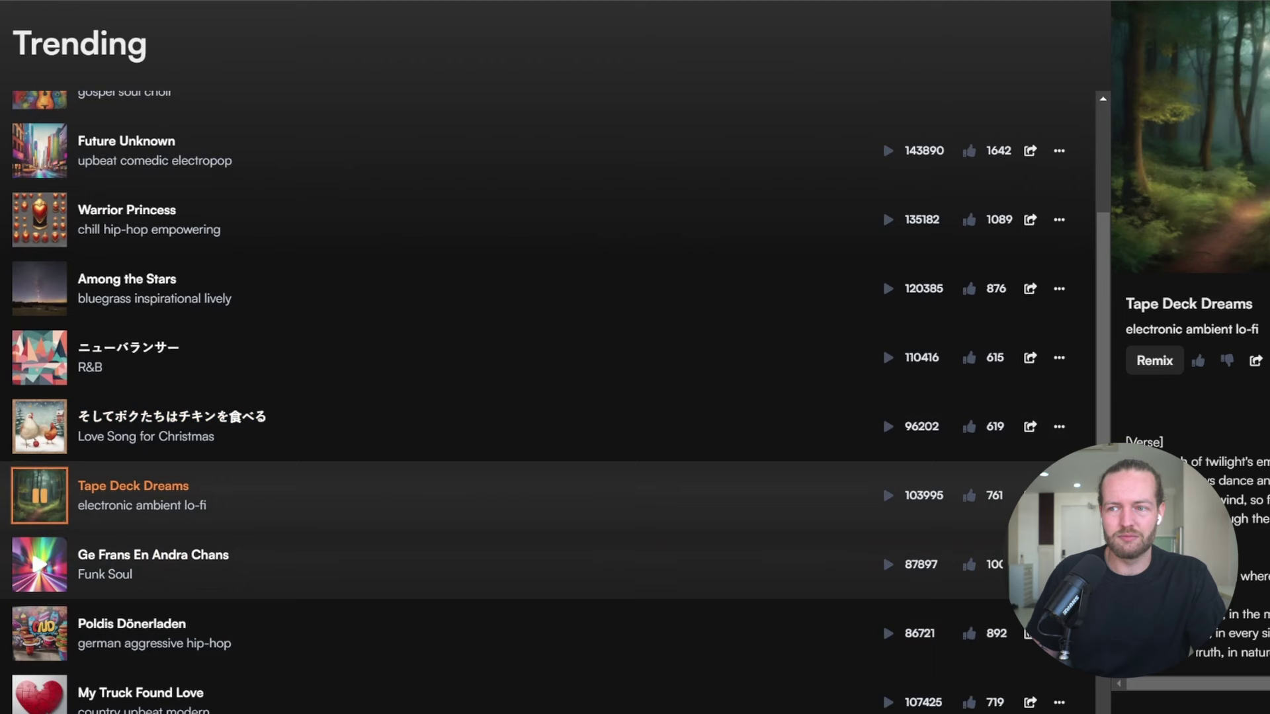
{"action": "left_click", "coordinate": [39, 564]}
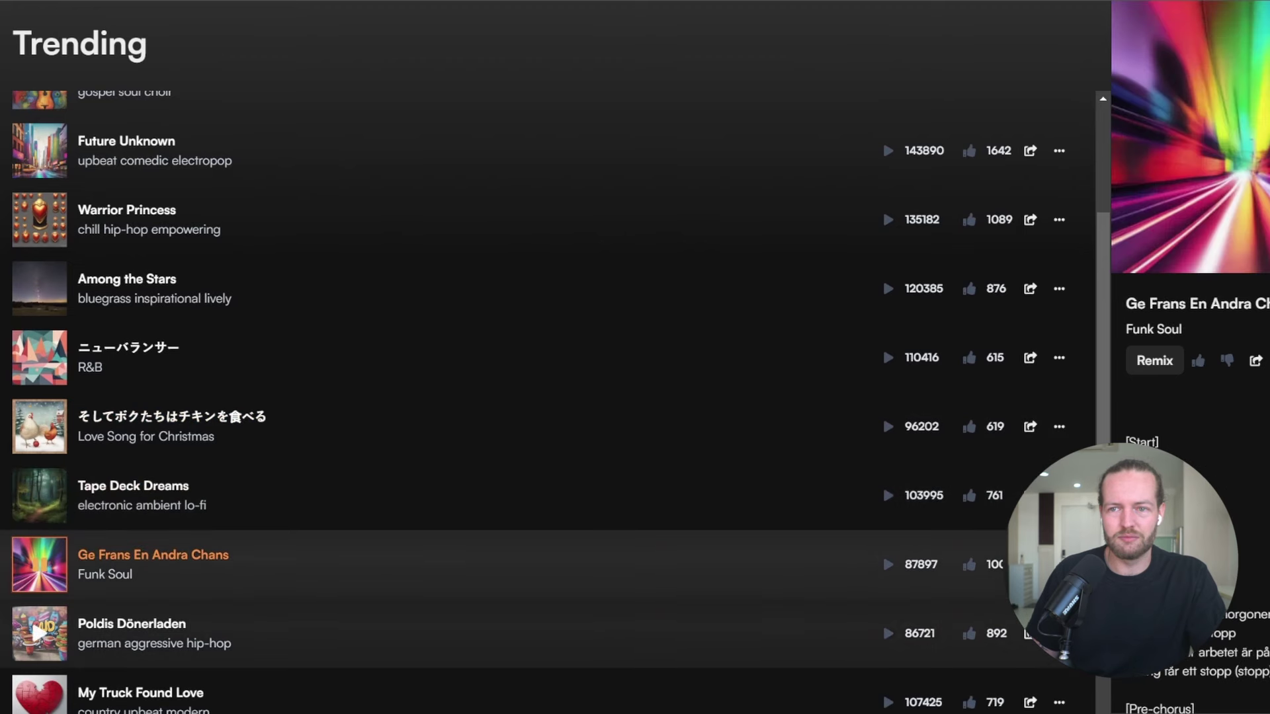
{"action": "scroll", "coordinate": [39, 625], "scroll_direction": "down", "scroll_amount": 2}
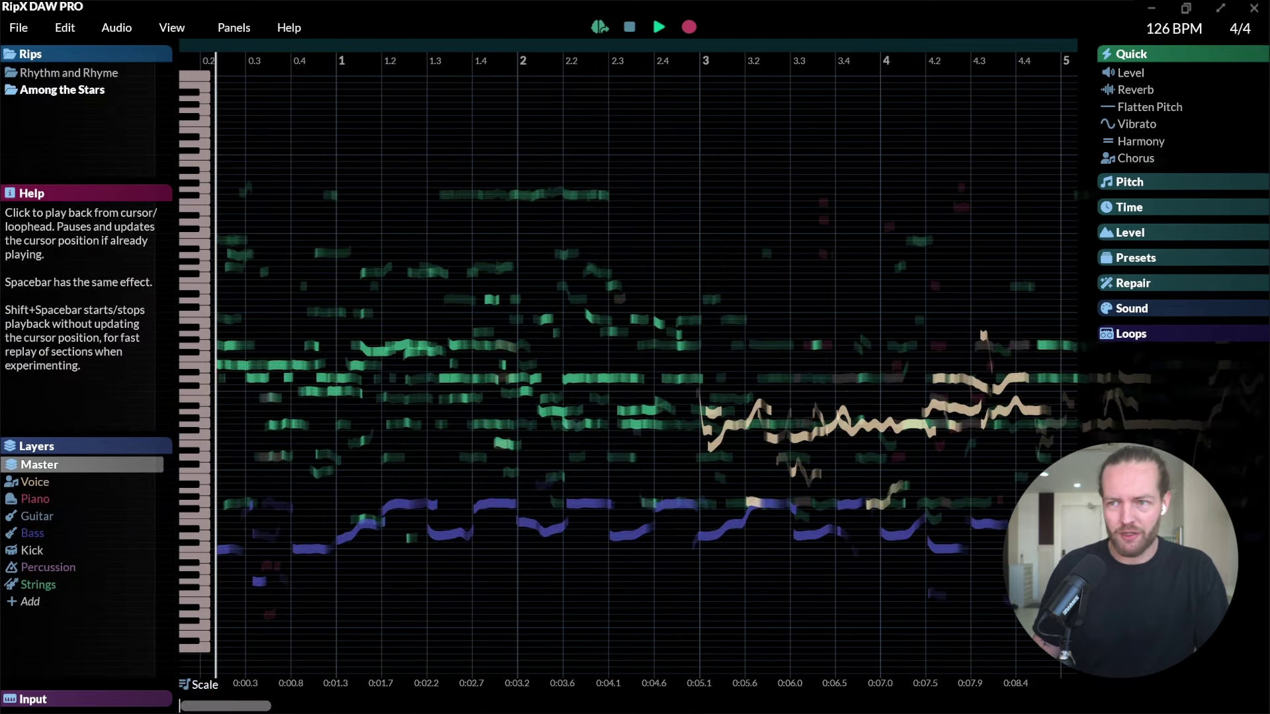
- Solo the Bass layer of 'Among the Stars' and audition it from the start and around bar 2
{"action": "key", "text": "space"}
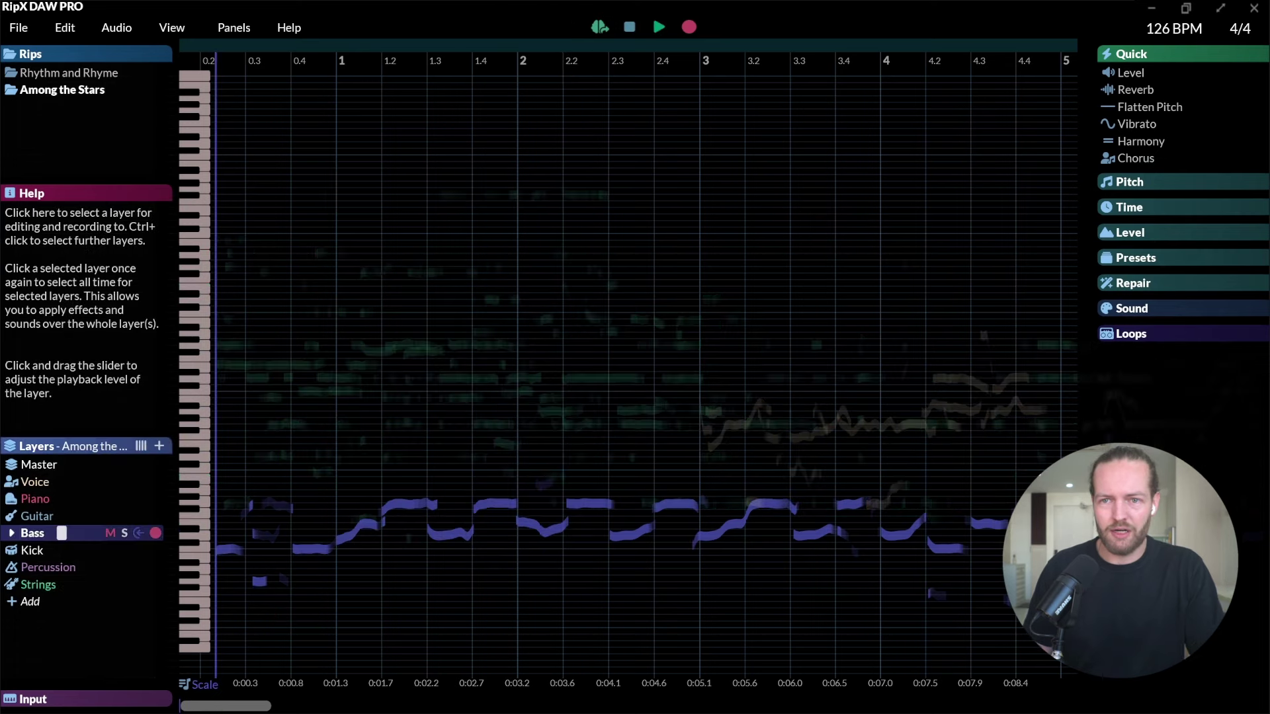
{"action": "left_click", "coordinate": [124, 533]}
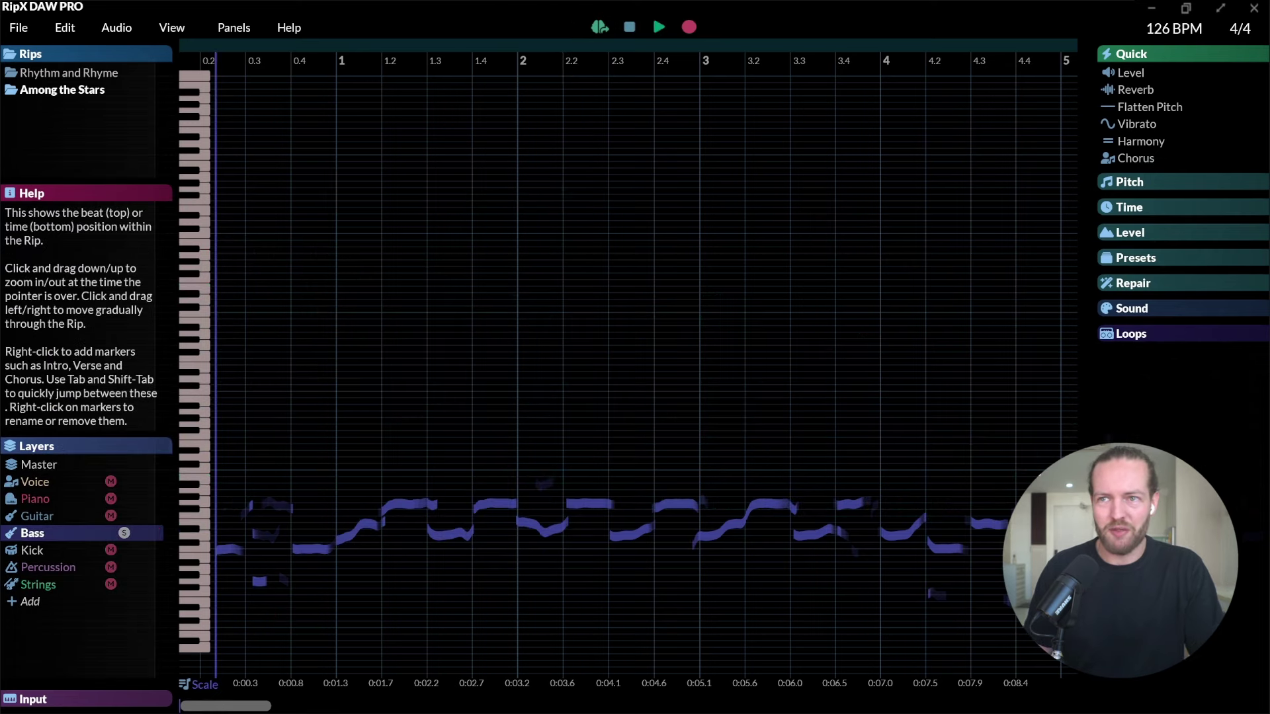
{"action": "left_click", "coordinate": [659, 27]}
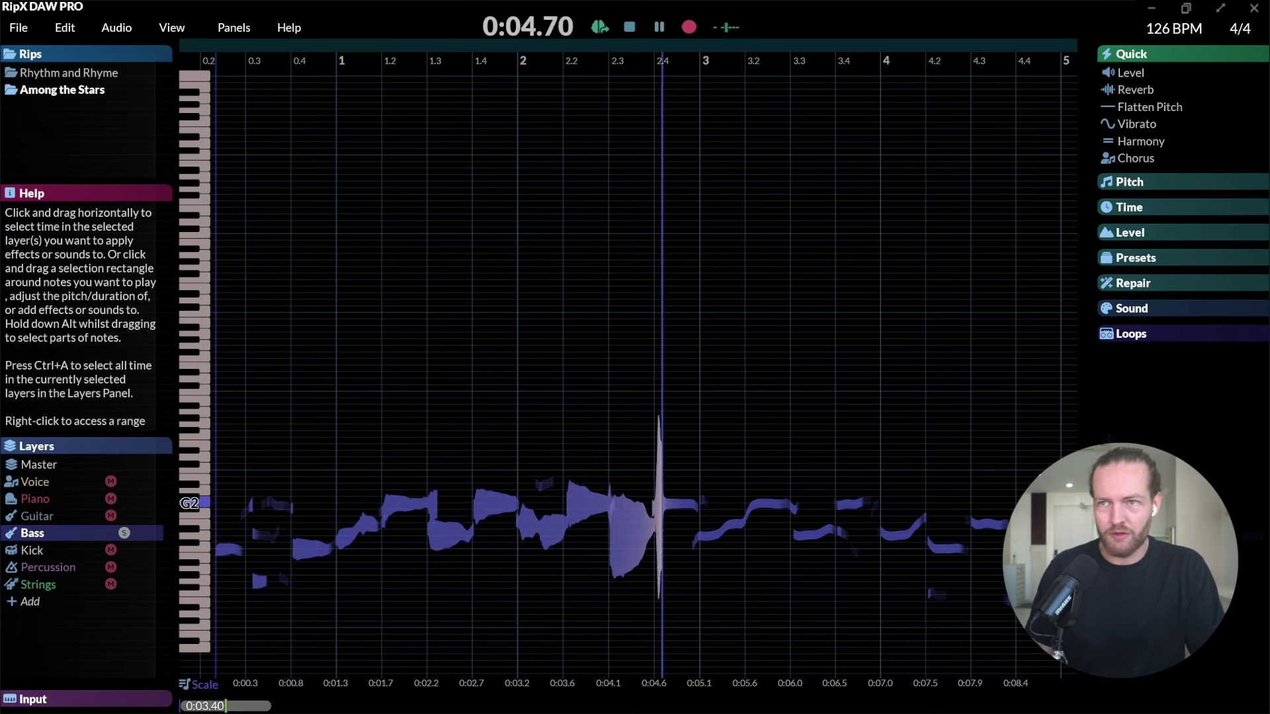
{"action": "left_click", "coordinate": [629, 27]}
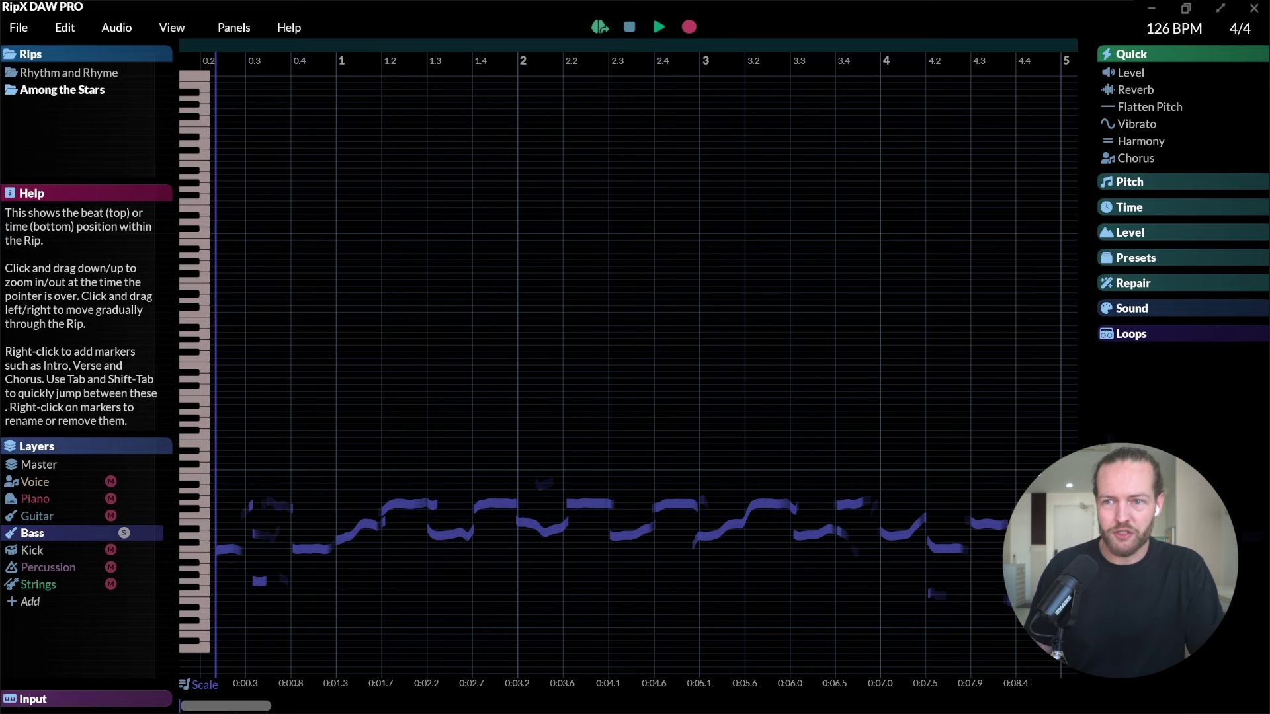
{"action": "left_click", "coordinate": [659, 27]}
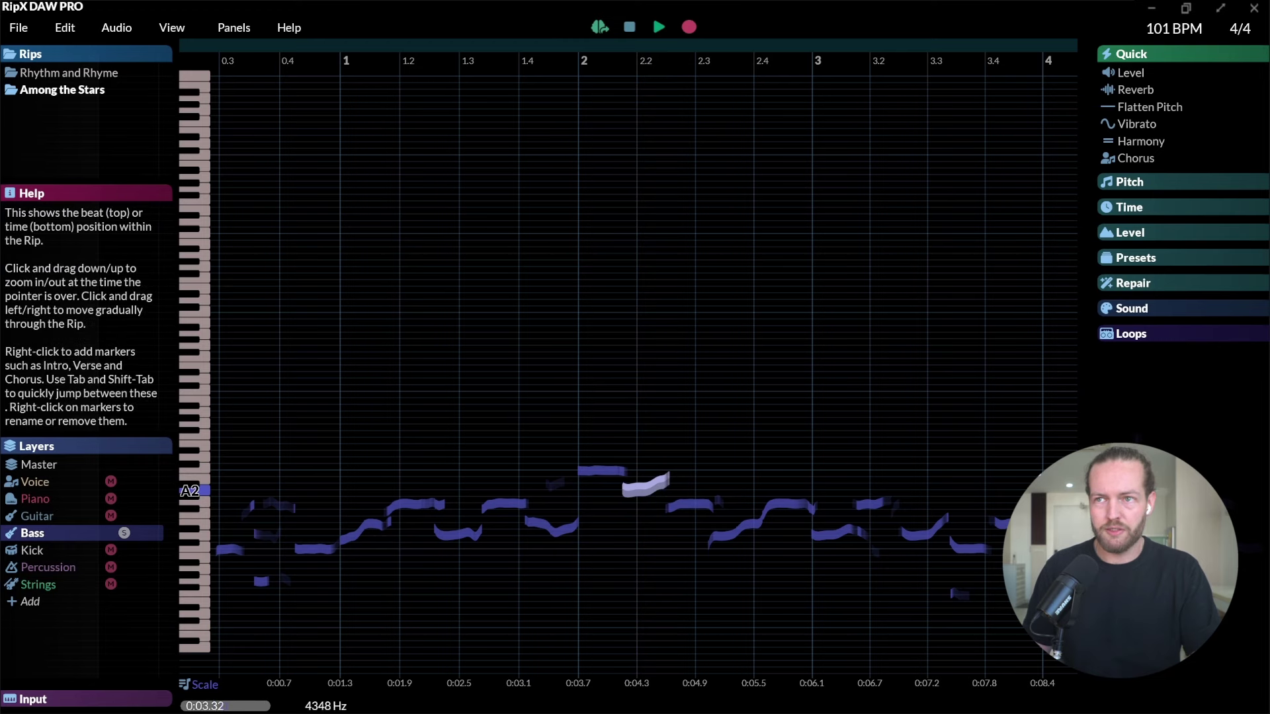
{"action": "double_click", "coordinate": [548, 83]}
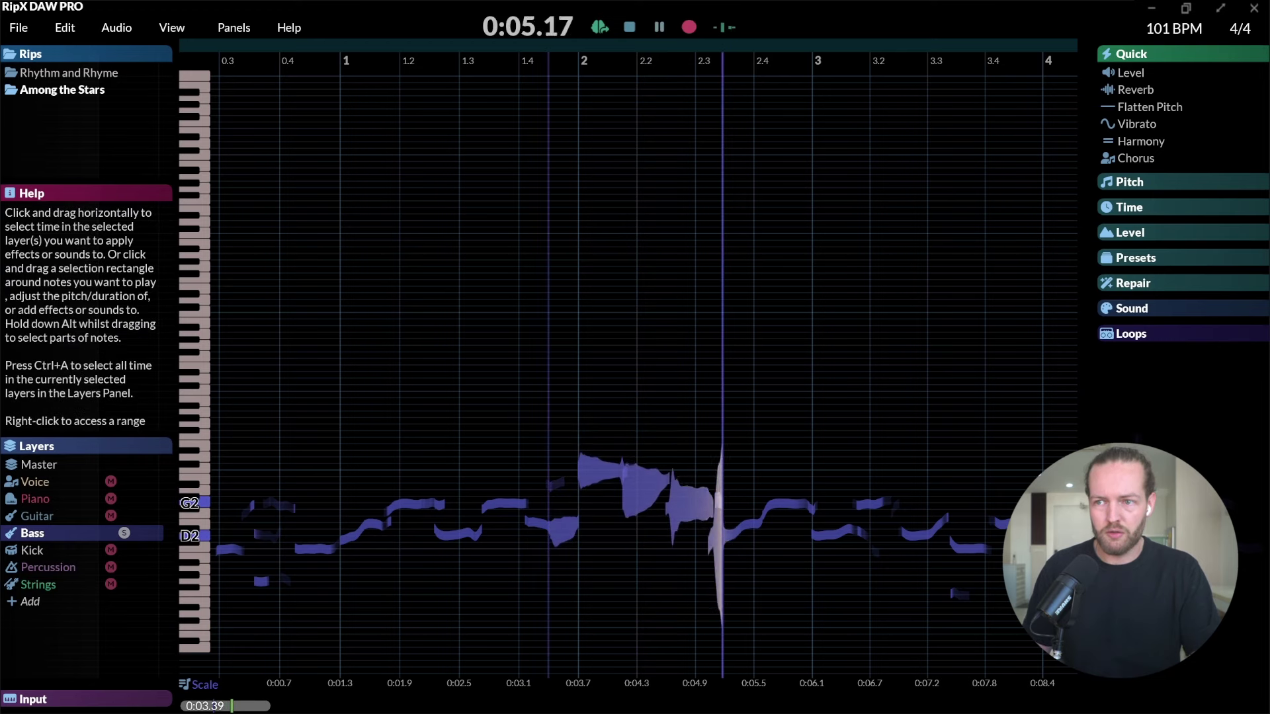
{"action": "key", "text": "space"}
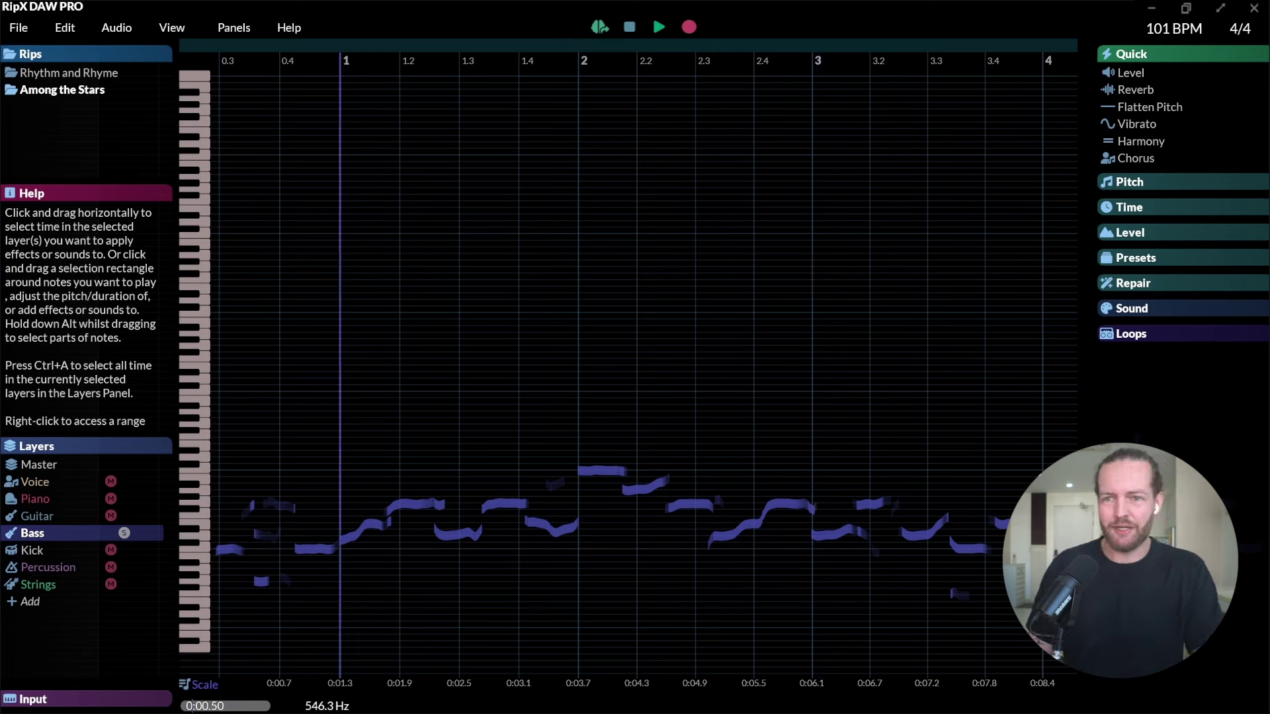
{"action": "left_click", "coordinate": [268, 304]}
{"action": "key", "text": "space"}
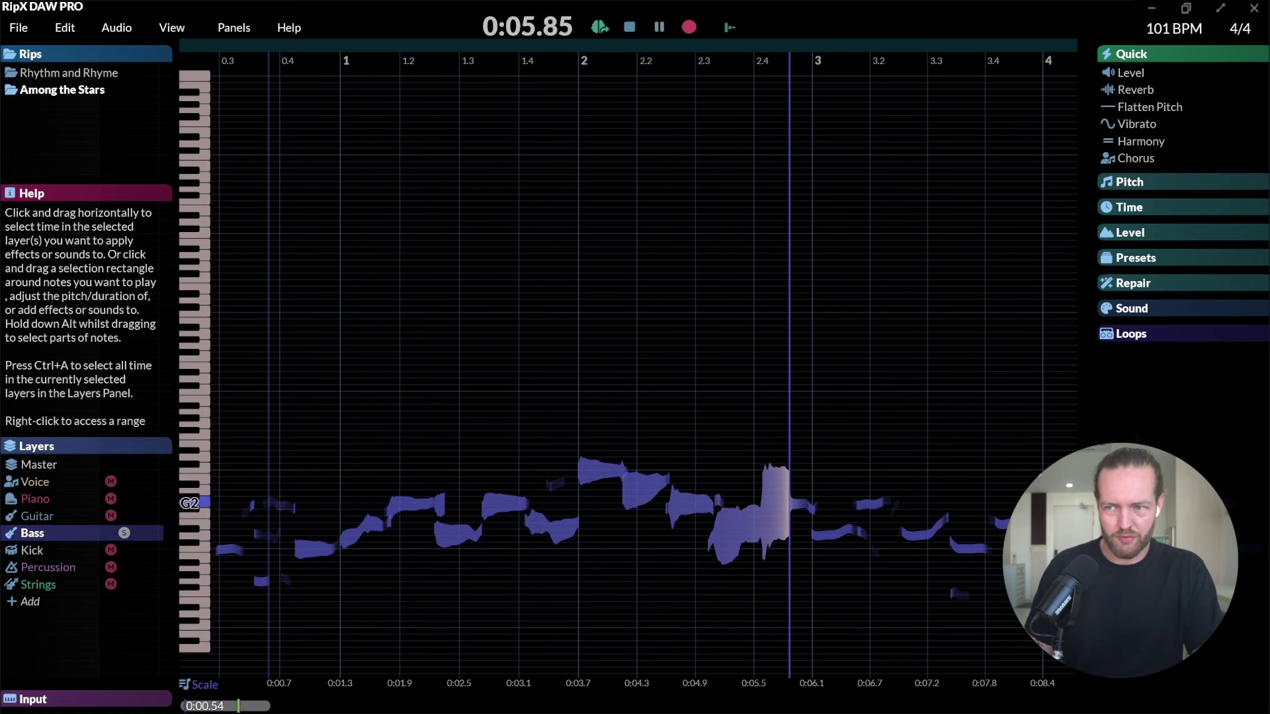
{"action": "key", "text": "space"}
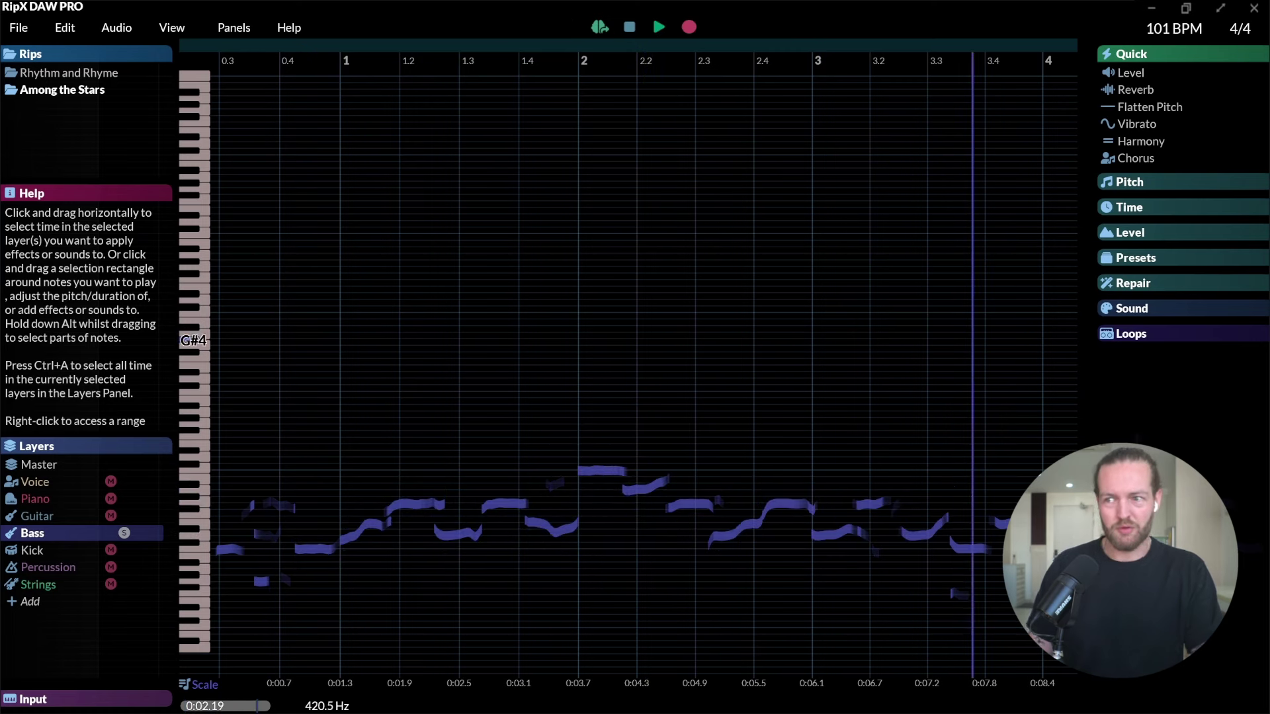
{"action": "left_click", "coordinate": [606, 334]}
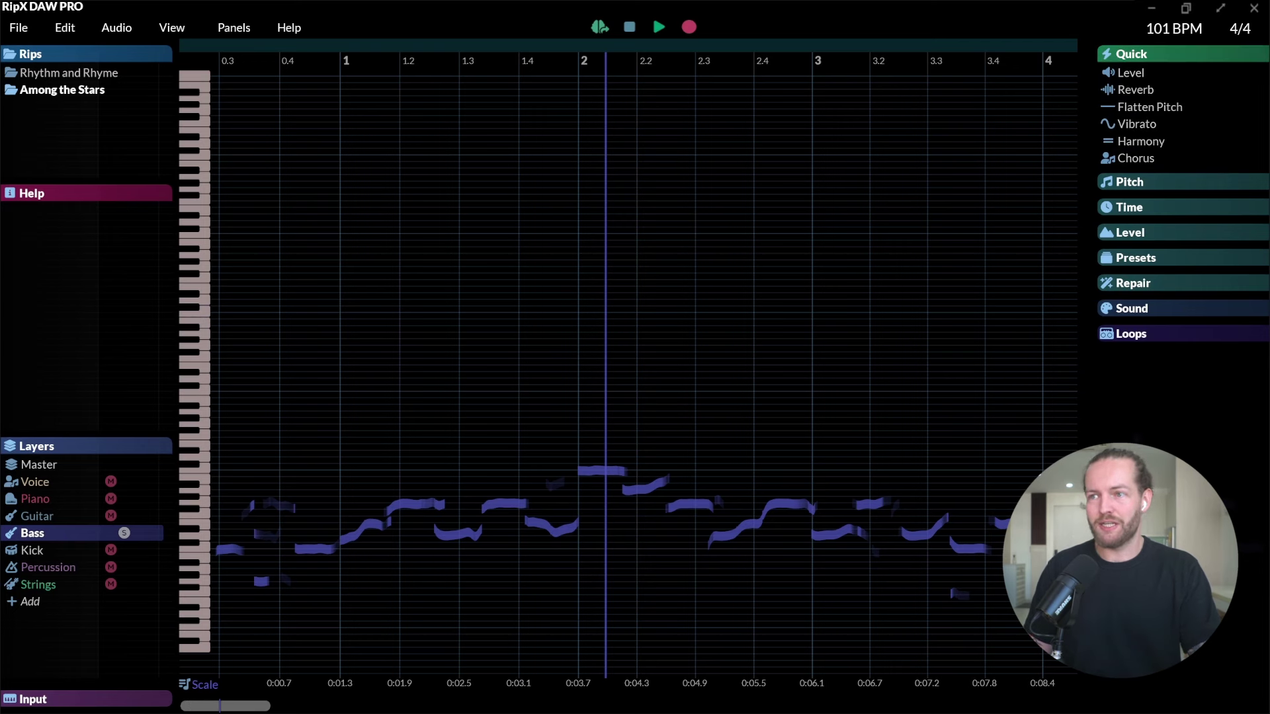
- Lower the level of the bar-2 bass note's harmony, two octaves higher
{"action": "mouse_move", "coordinate": [1103, 124]}
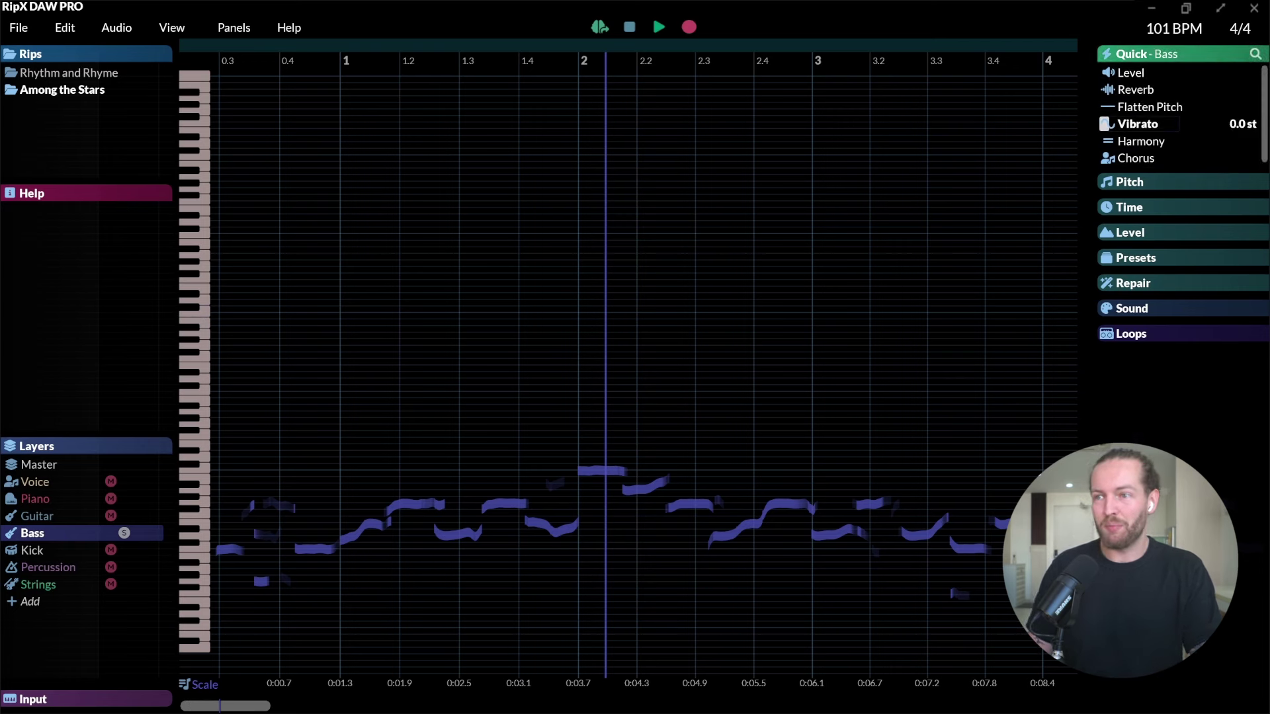
{"action": "mouse_move", "coordinate": [1103, 158]}
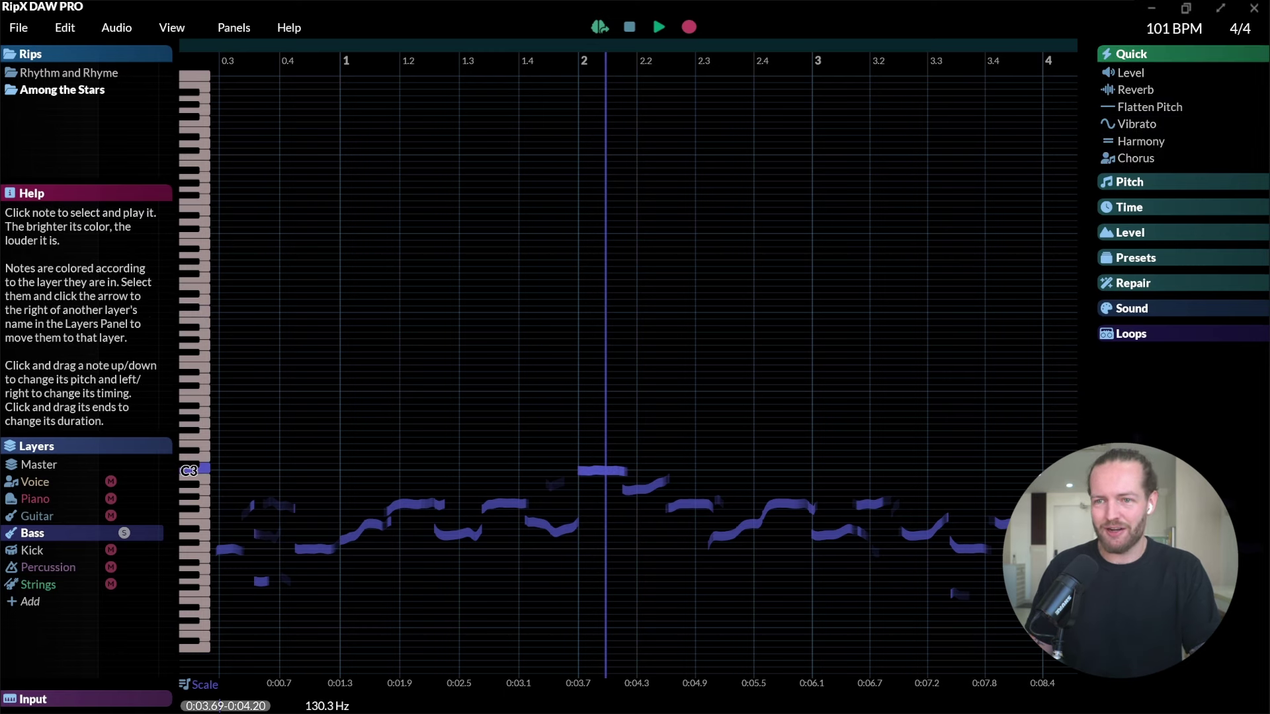
{"action": "mouse_move", "coordinate": [1140, 142]}
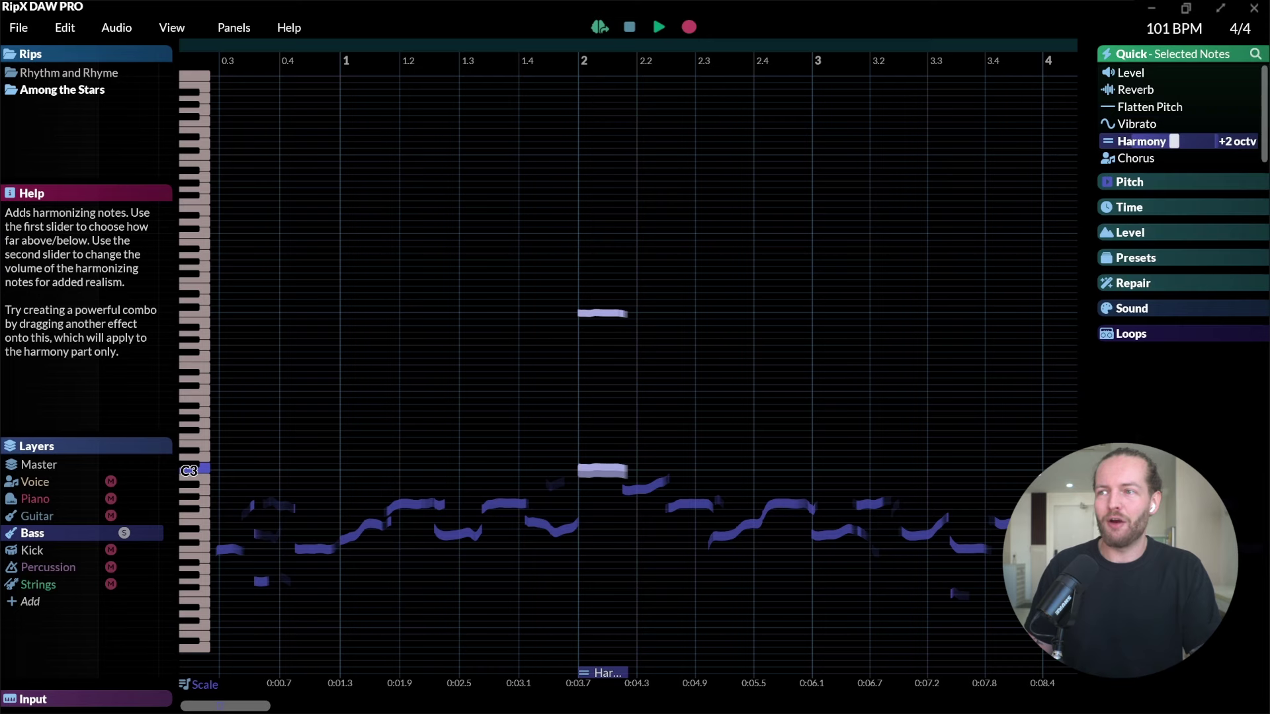
{"action": "left_click_drag", "start_coordinate": [1202, 141], "coordinate": [1191, 141]}
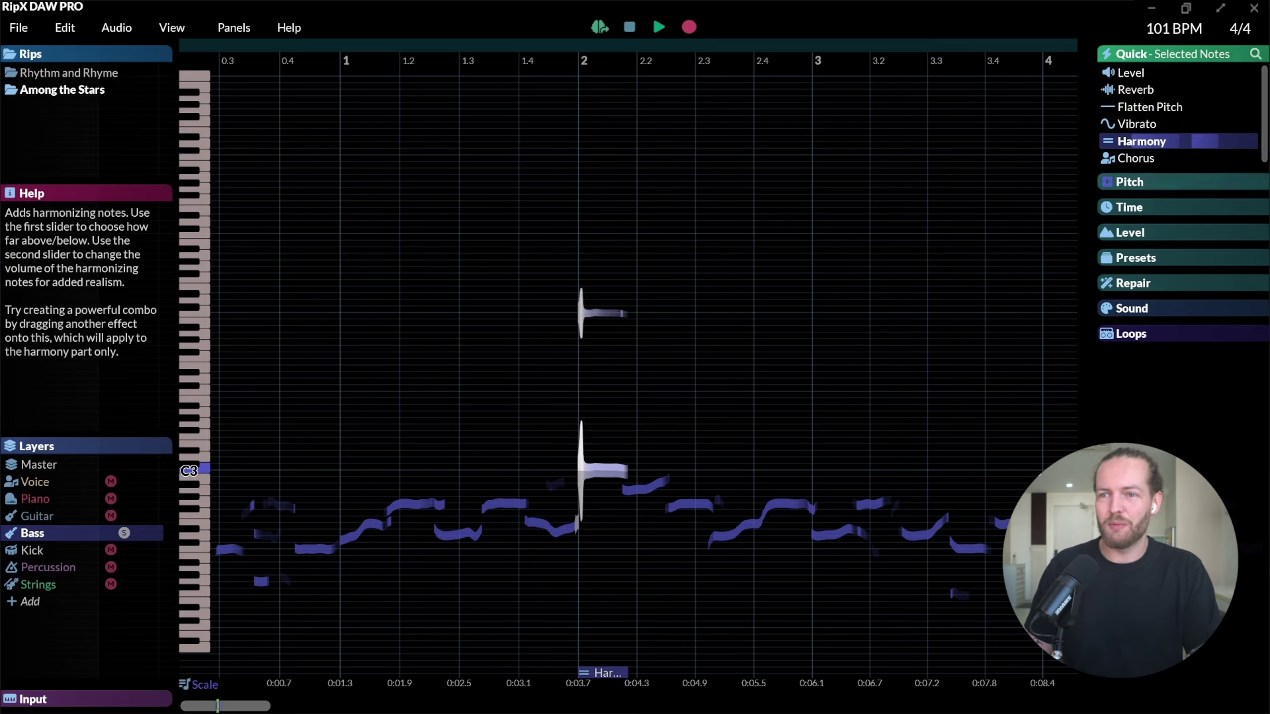
- Add slow vibrato to the bar-2 bass note, reducing its depth to 0.5 semitones
{"action": "scroll", "coordinate": [708, 569], "scroll_direction": "right", "scroll_amount": 1}
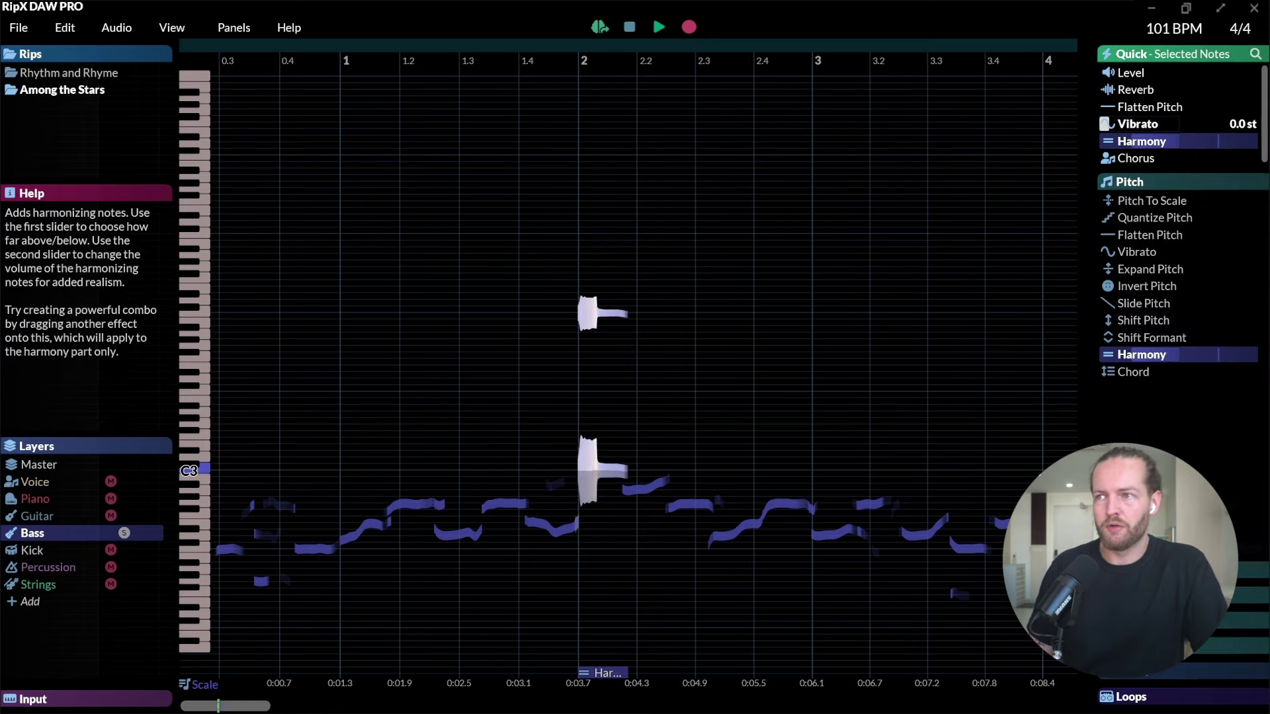
{"action": "left_click_drag", "start_coordinate": [1104, 124], "coordinate": [1112, 124]}
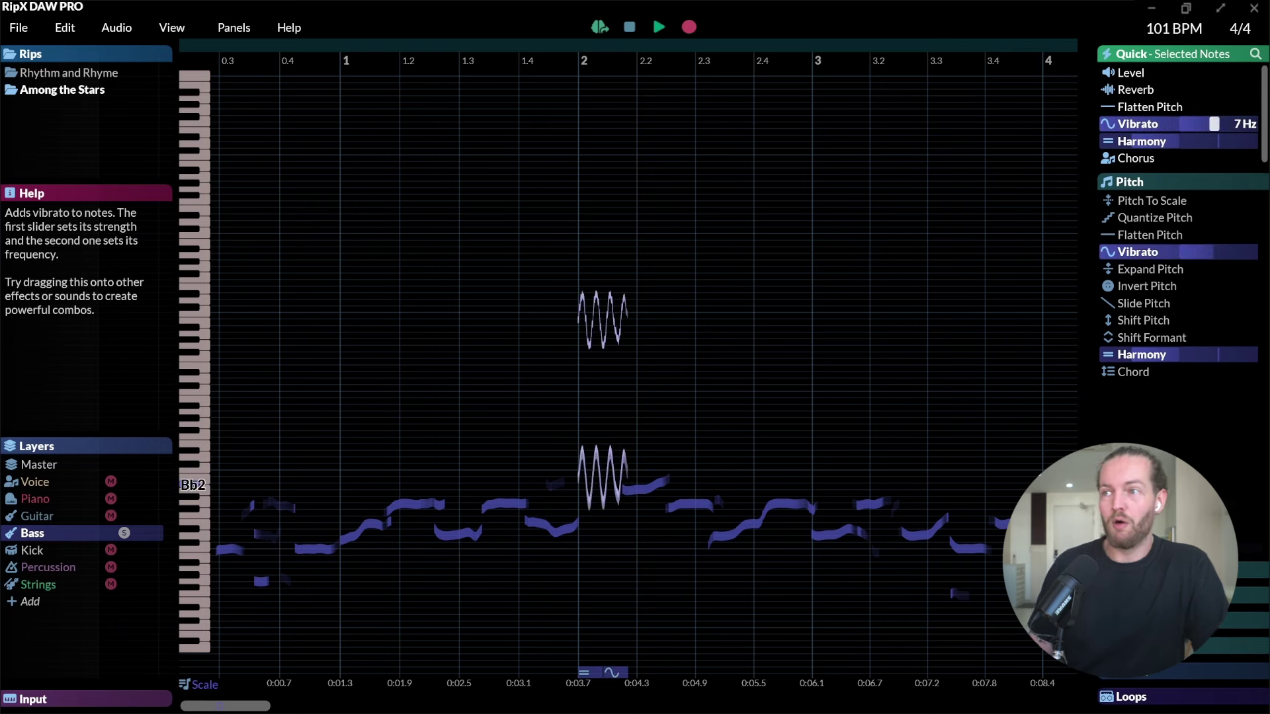
{"action": "left_click_drag", "start_coordinate": [1214, 124], "coordinate": [1184, 124]}
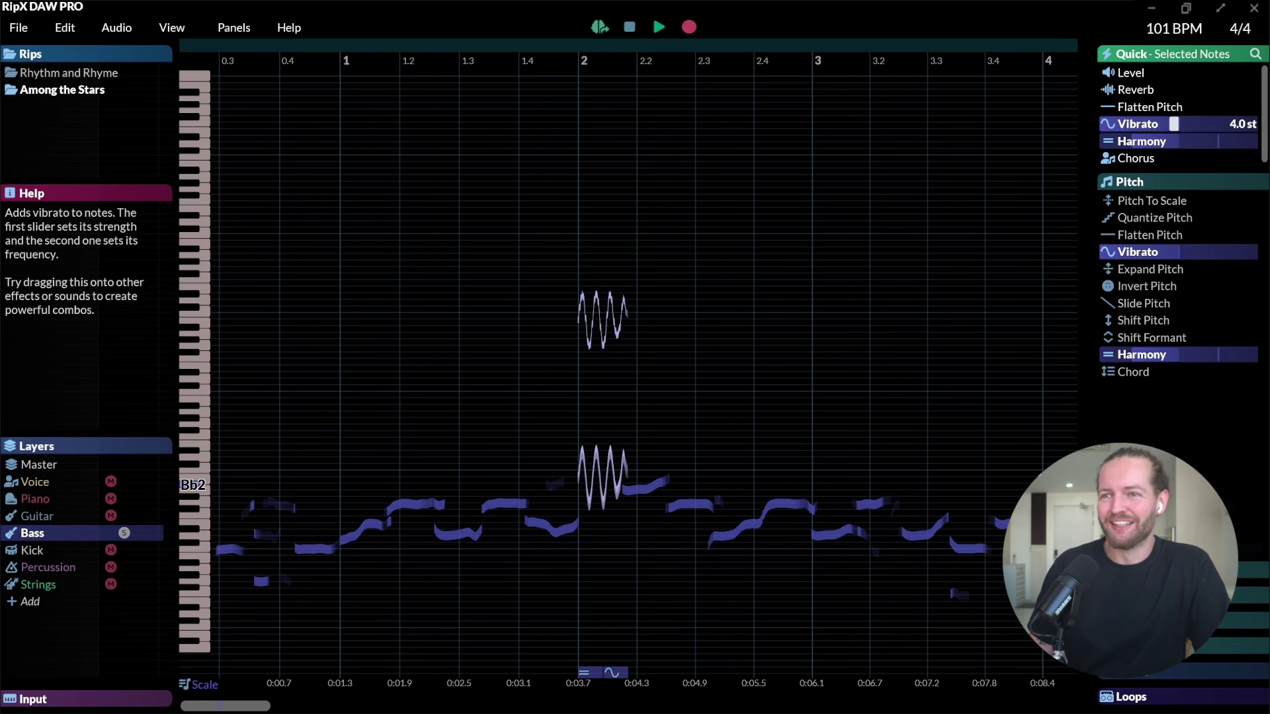
{"action": "left_click_drag", "start_coordinate": [1174, 124], "coordinate": [1113, 123]}
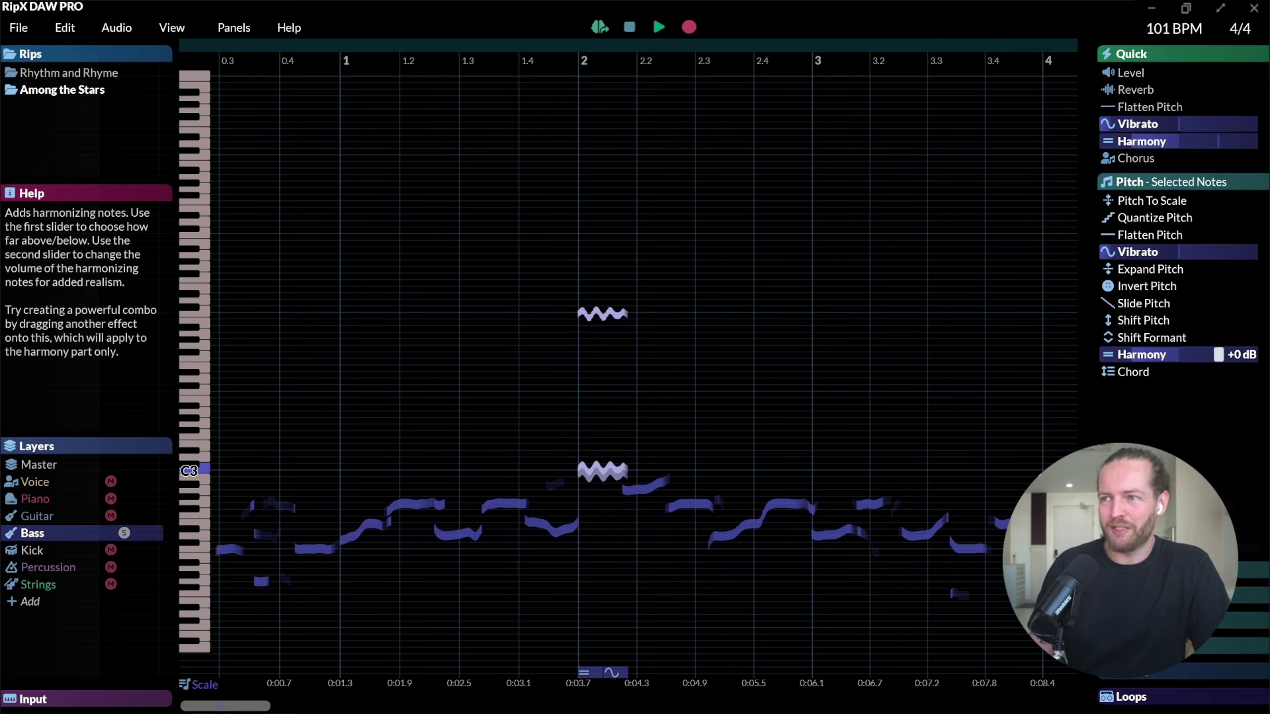
- Select the Kick layer, audition it, and place the playhead on bar 4
{"action": "left_click", "coordinate": [124, 549]}
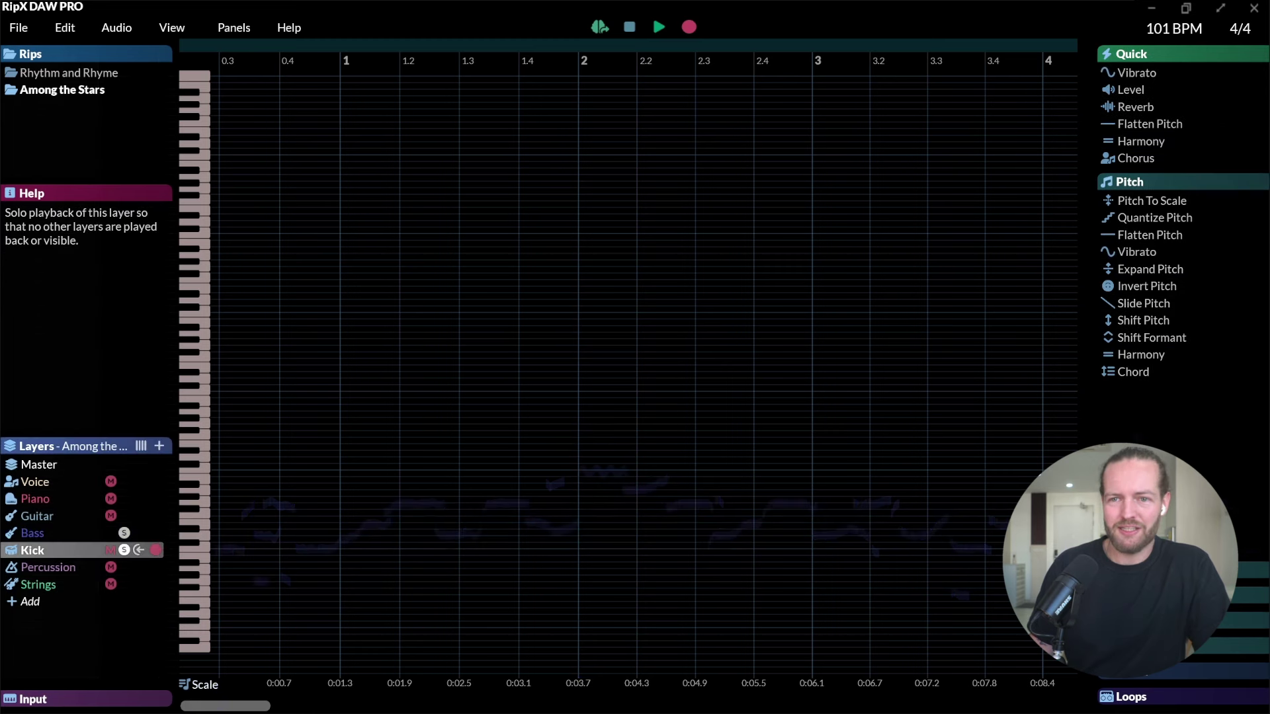
{"action": "key", "text": "space"}
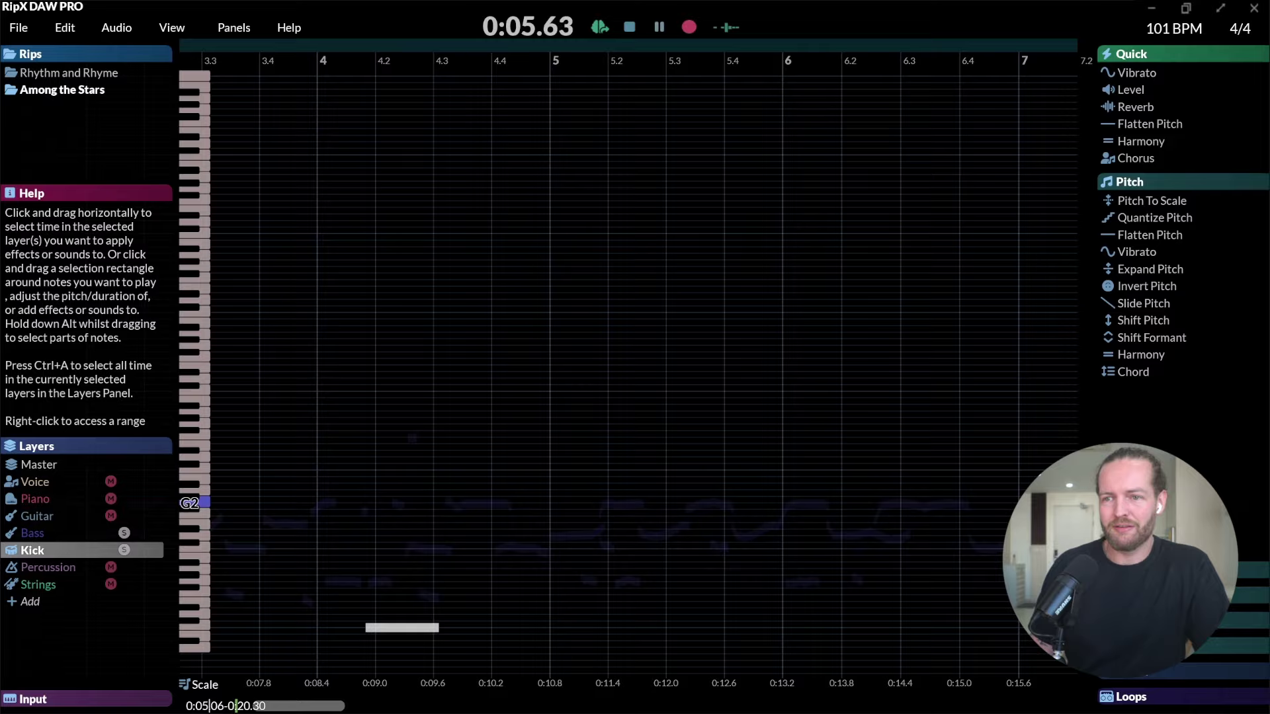
{"action": "key", "text": "space"}
{"action": "scroll", "coordinate": [628, 412], "scroll_direction": "left", "scroll_amount": 2}
{"action": "left_click", "coordinate": [555, 416]}
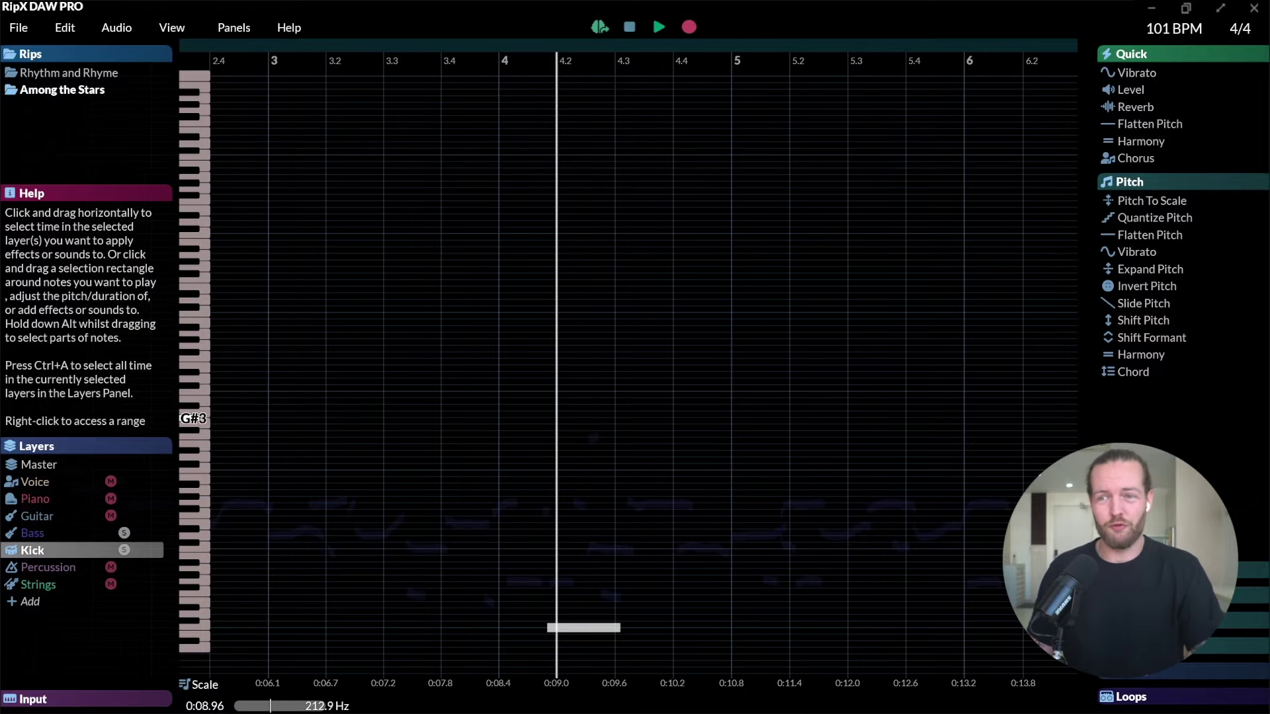
{"action": "left_click", "coordinate": [531, 424]}
{"action": "left_click", "coordinate": [505, 423]}
- Play from bar 4 while raising the Bass layer to +5 dB, then stop
{"action": "key", "text": "space"}
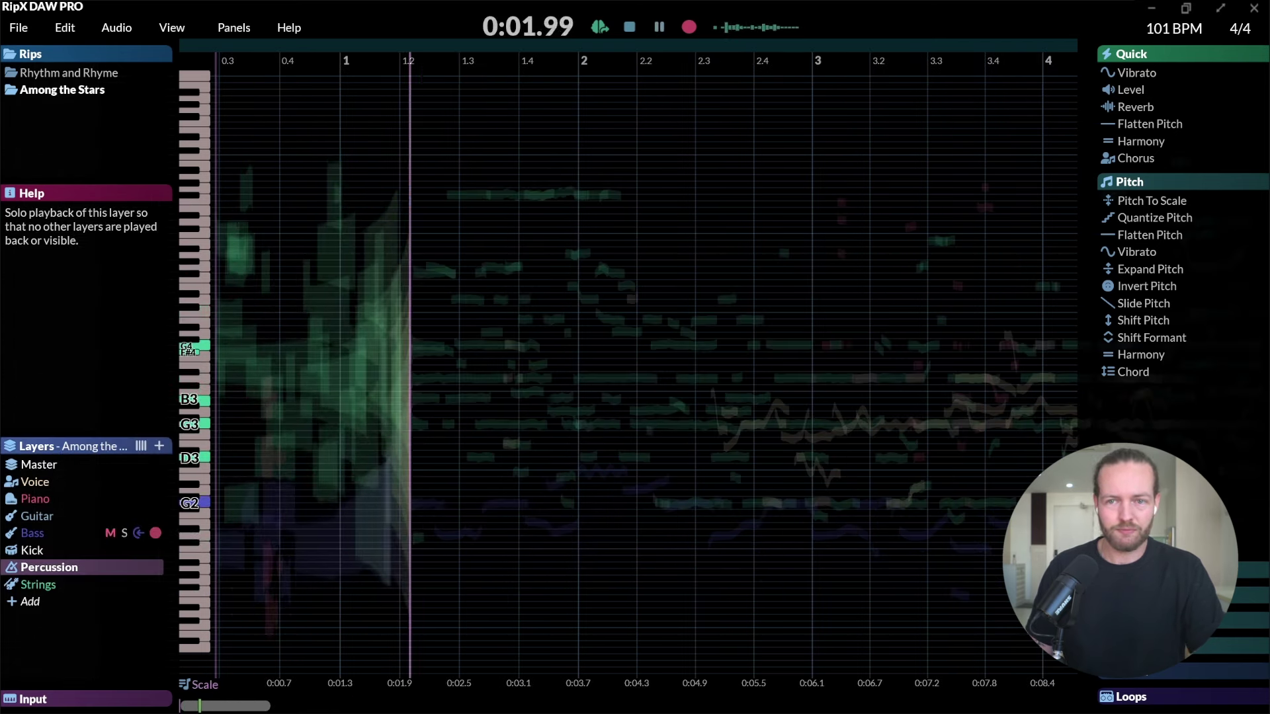
{"action": "mouse_move", "coordinate": [63, 533]}
{"action": "left_mouse_down"}
{"action": "mouse_move", "coordinate": [80, 533]}
{"action": "mouse_move", "coordinate": [67, 533]}
{"action": "left_mouse_up"}
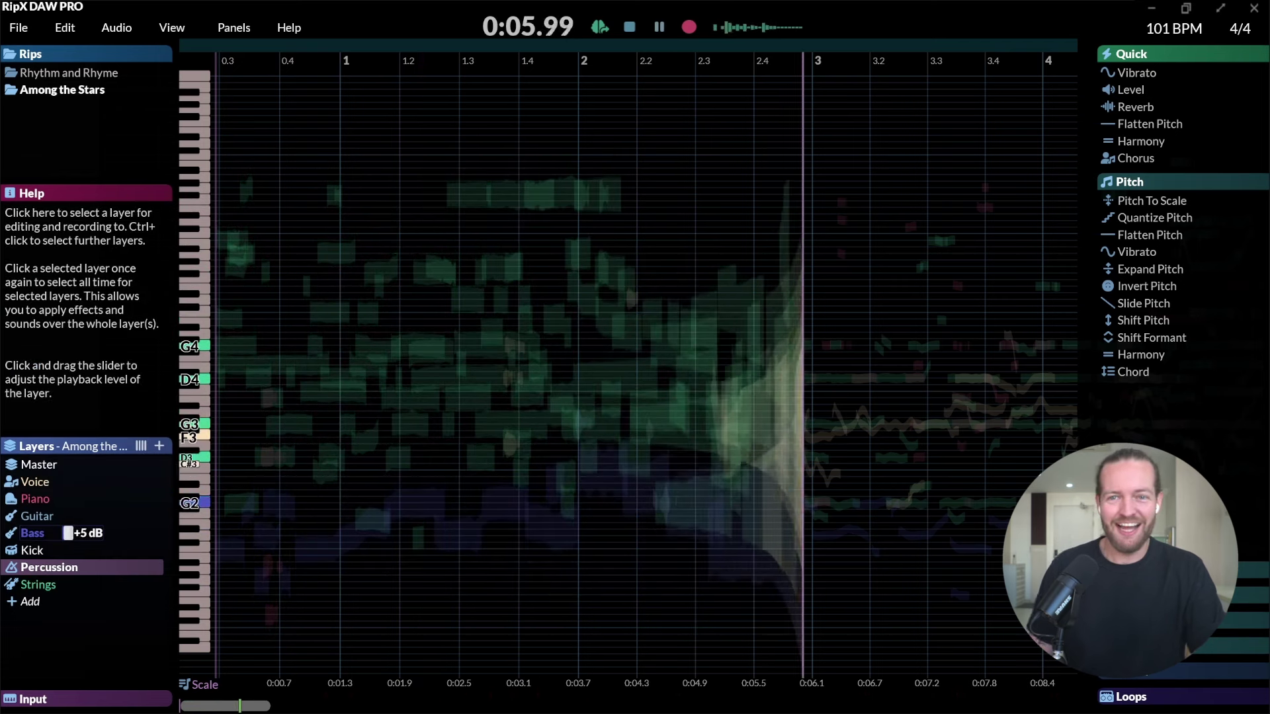
{"action": "key", "text": "space"}
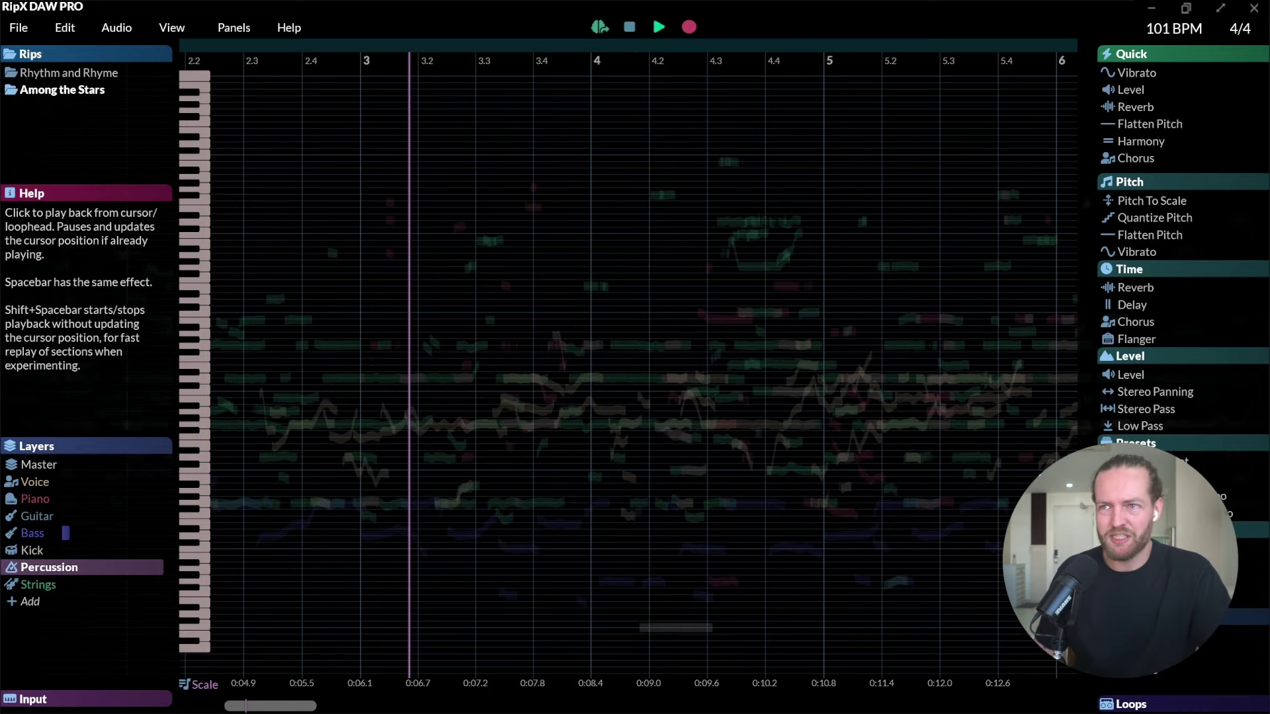
- Solo the Voice layer and audition the vocal phrase from about 0:11
{"action": "left_click", "coordinate": [658, 27]}
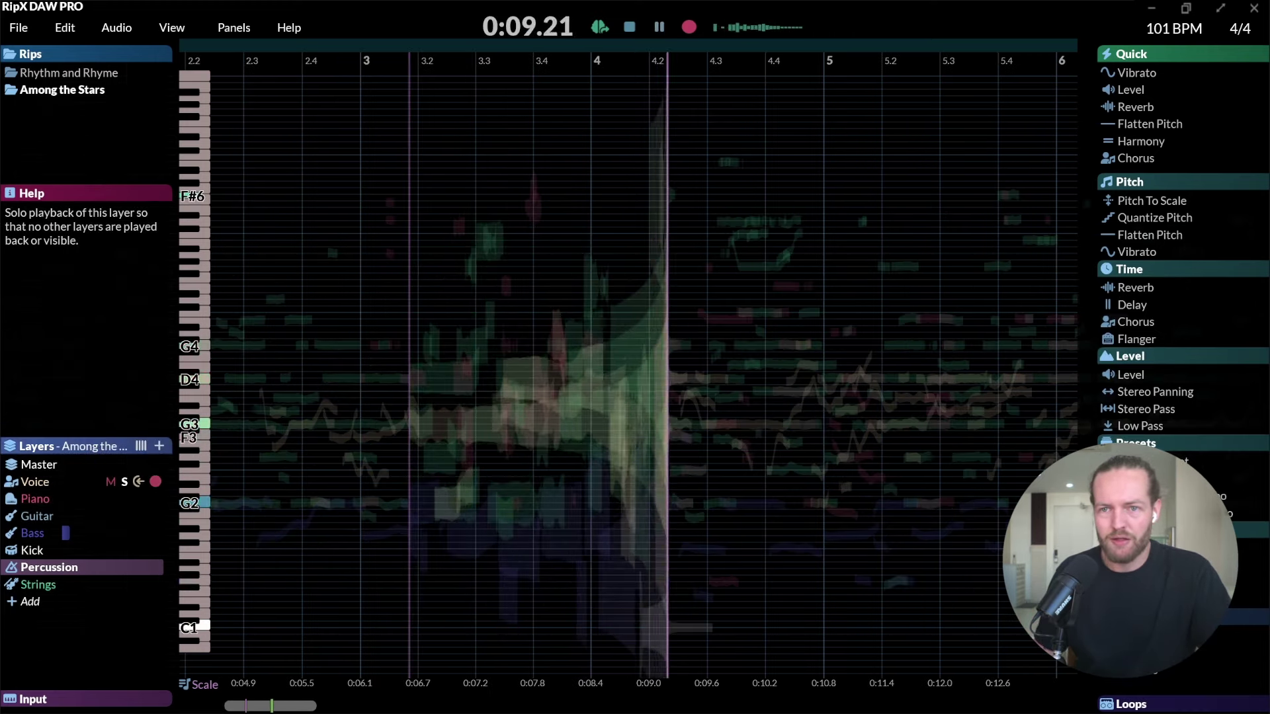
{"action": "left_click", "coordinate": [124, 481]}
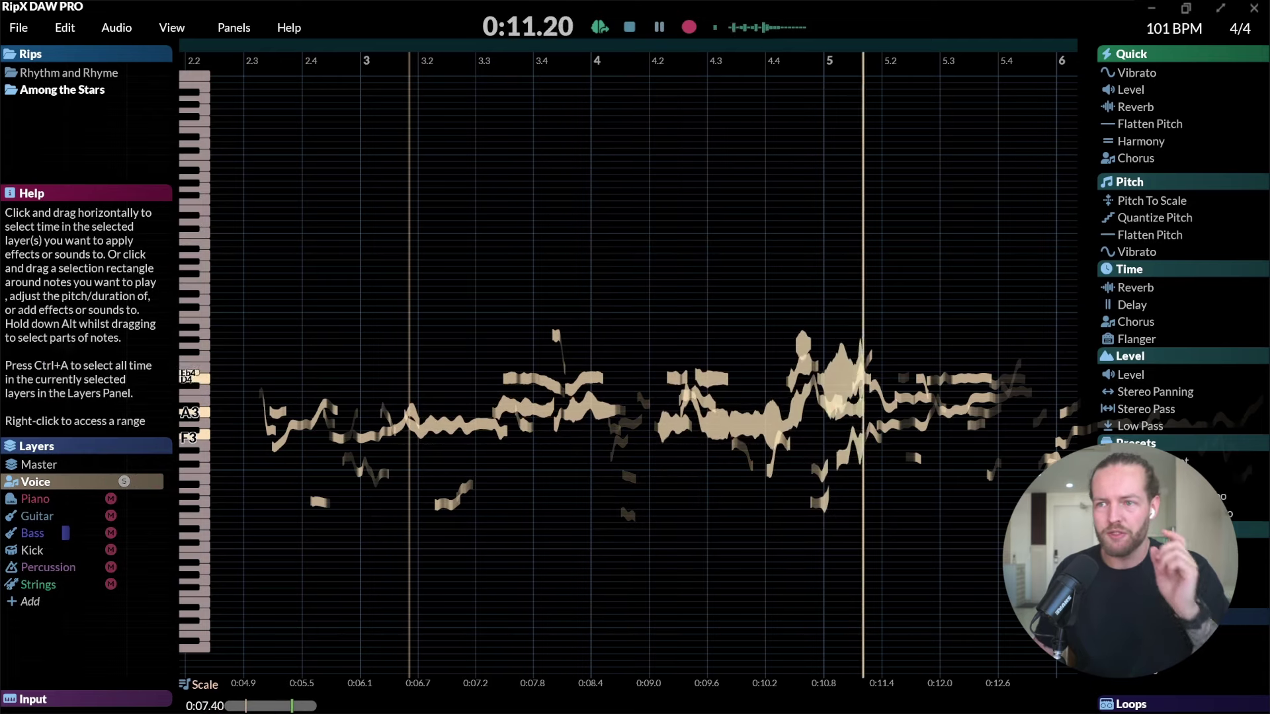
{"action": "key", "text": "space"}
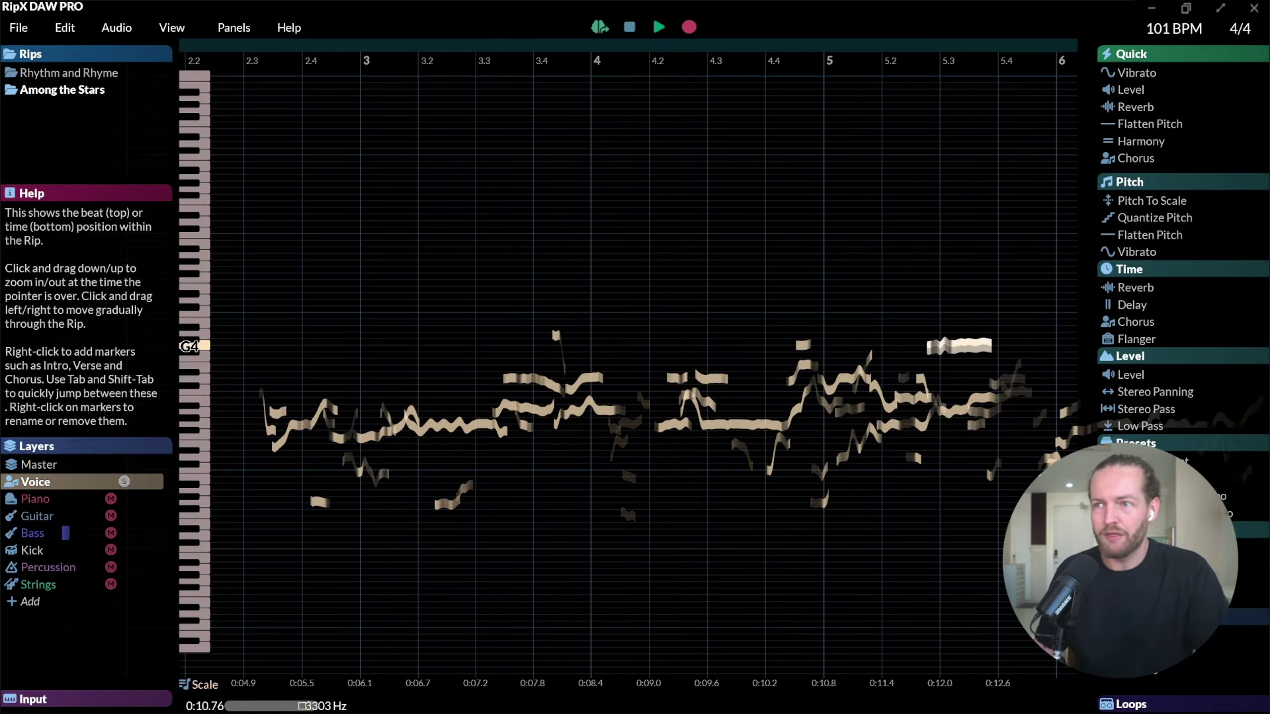
{"action": "key", "text": "space"}
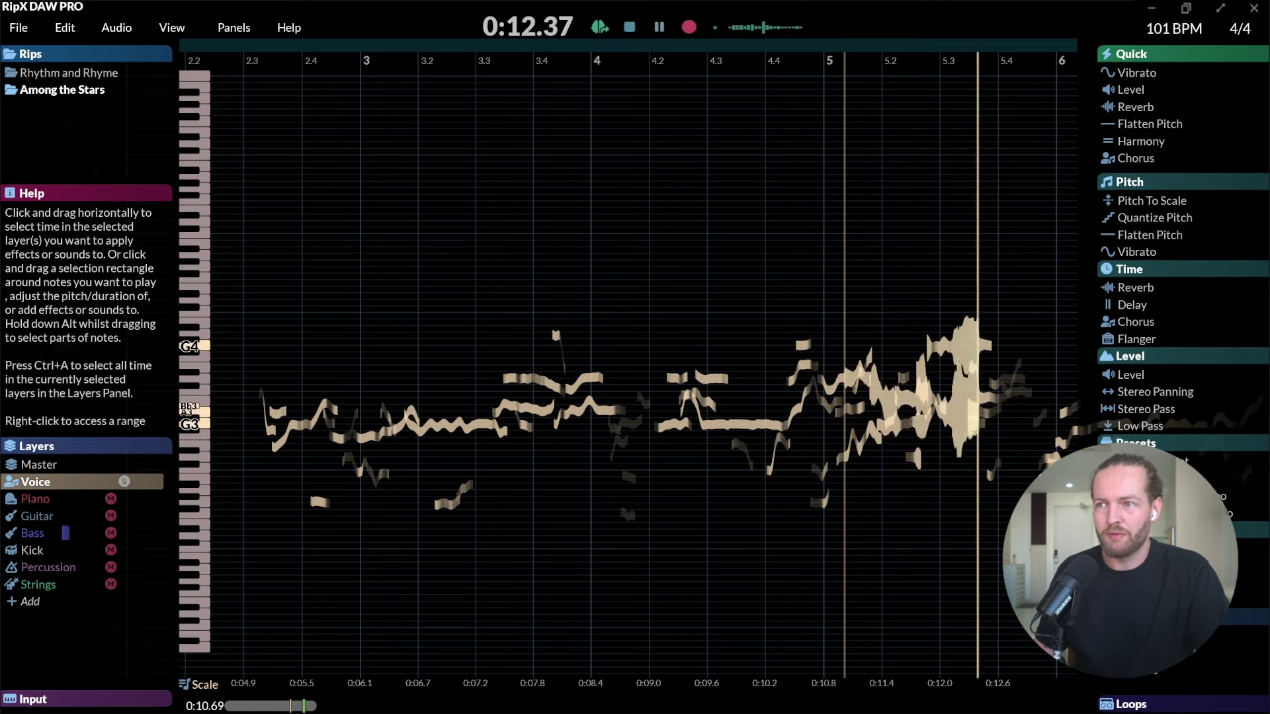
{"action": "key", "text": "space"}
{"action": "scroll", "coordinate": [635, 397], "scroll_direction": "right", "scroll_amount": 5}
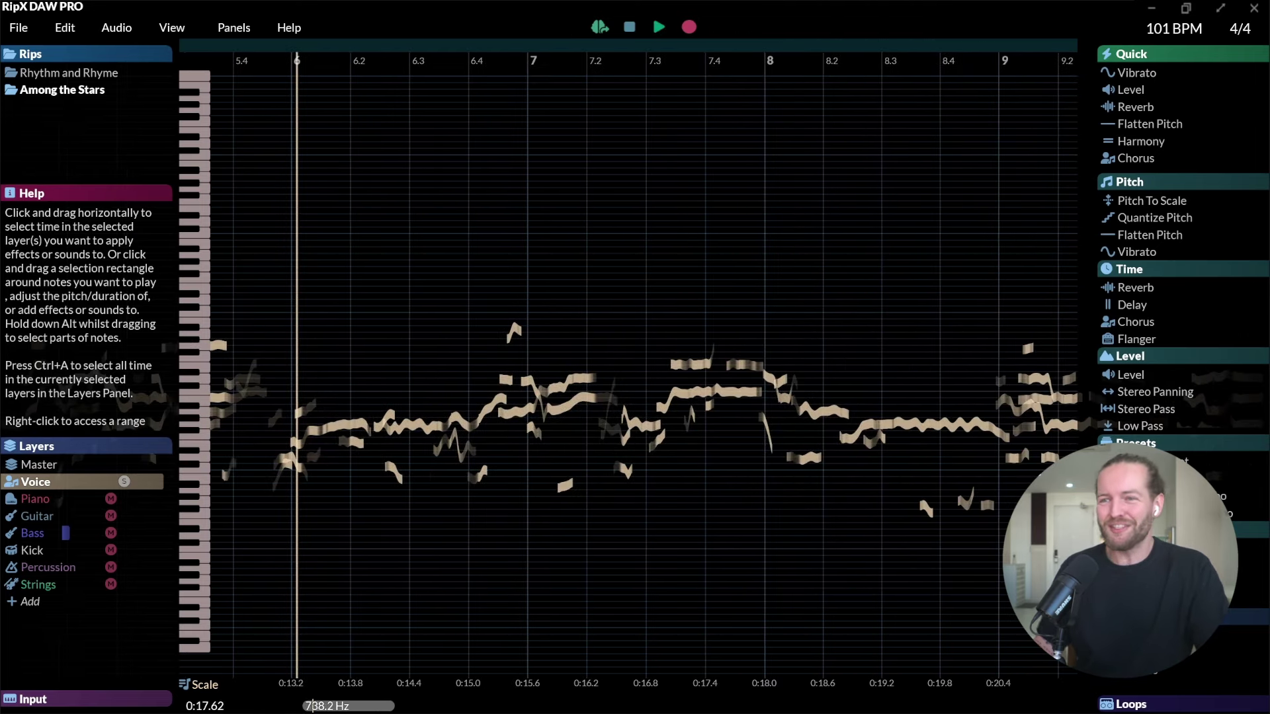
{"action": "key", "text": "space"}
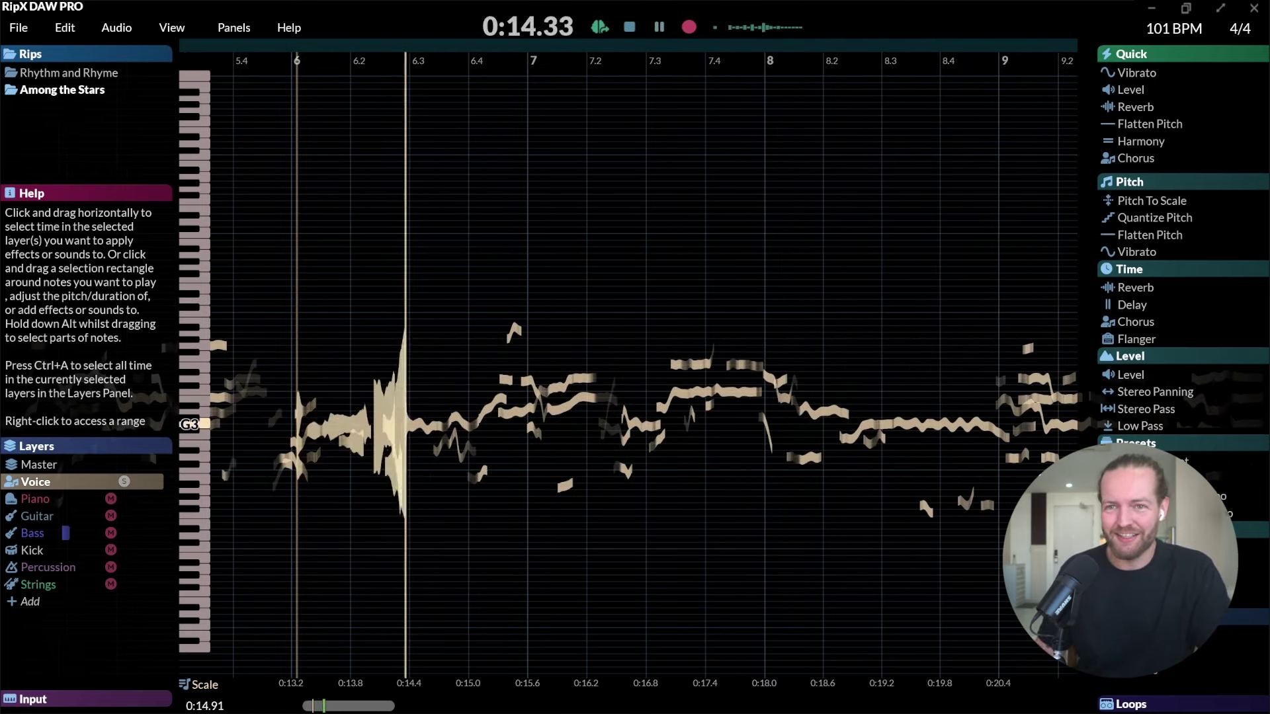
{"action": "key", "text": "space"}
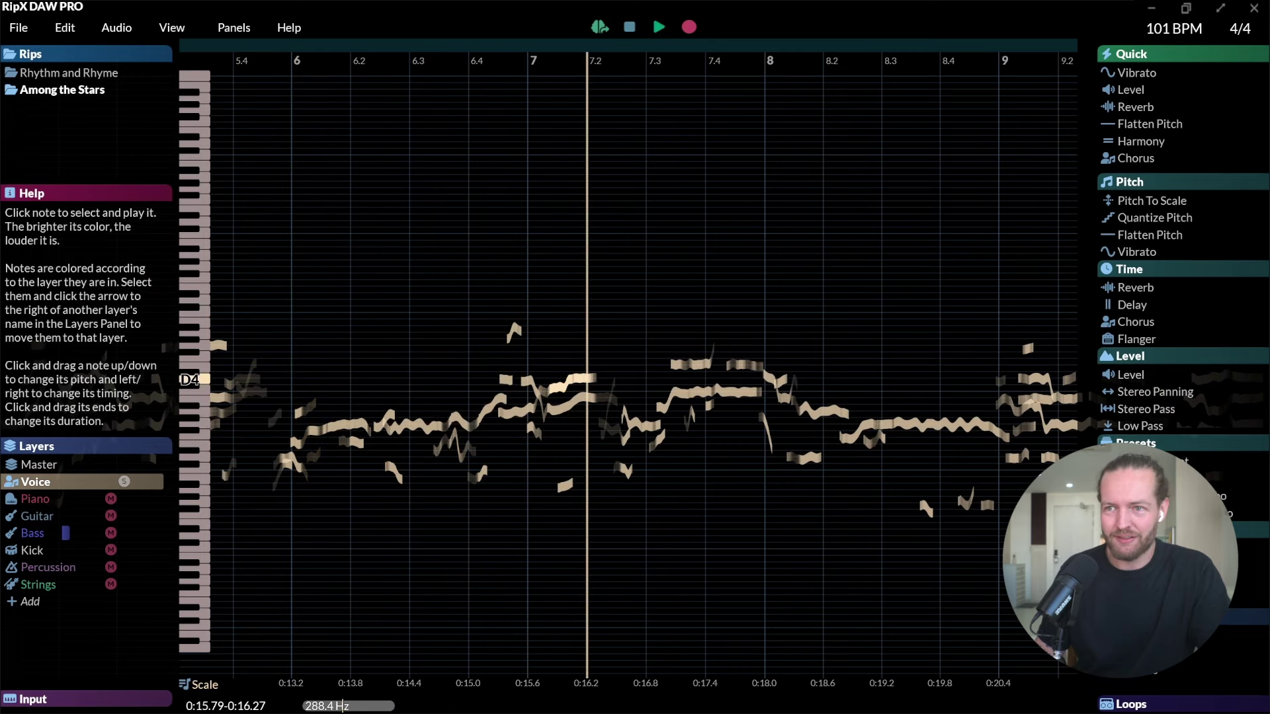
- Harmonise the vocal note near bar 7.2 twice, adding D4 and a second harmony above it
{"action": "left_click", "coordinate": [573, 400]}
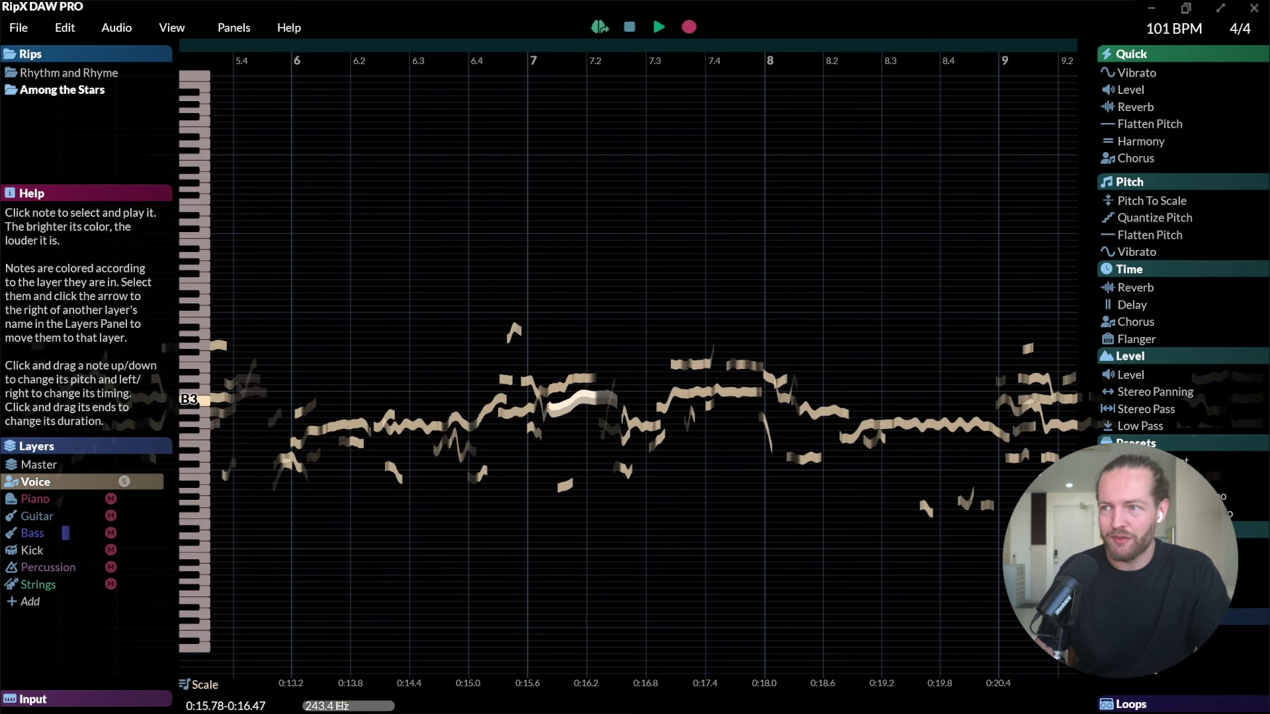
{"action": "left_click", "coordinate": [1132, 141]}
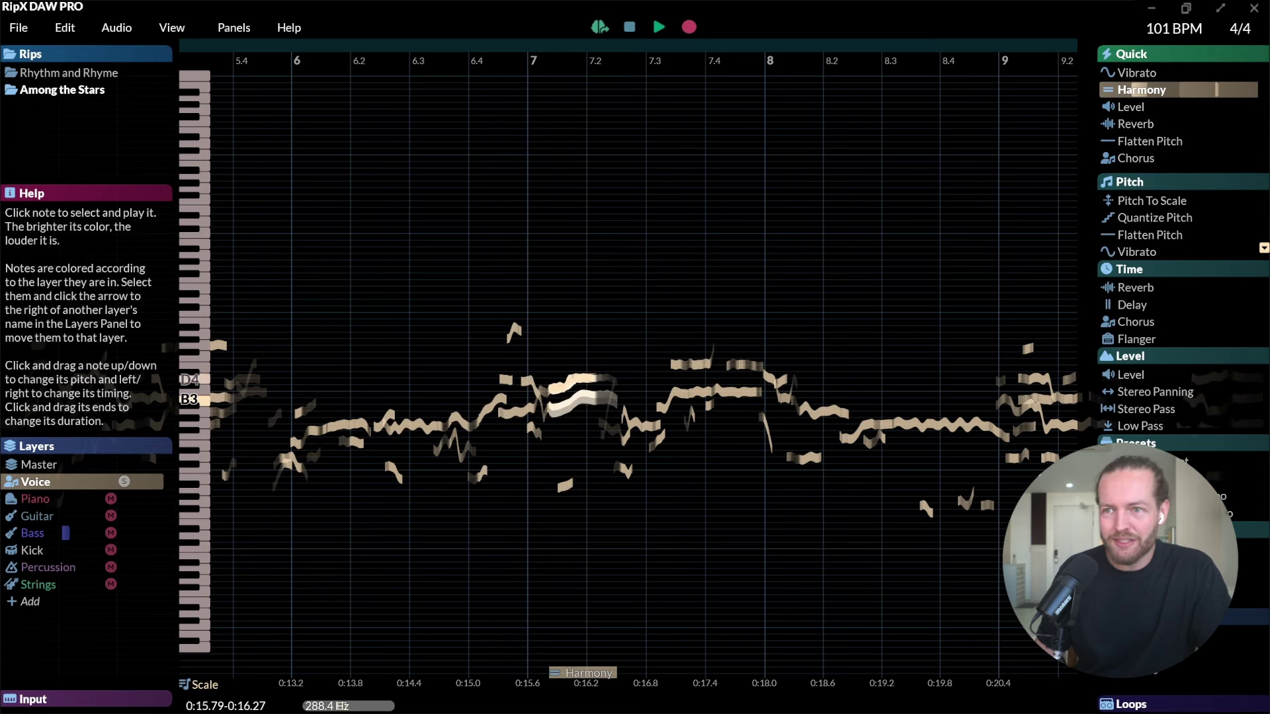
{"action": "left_click", "coordinate": [562, 382]}
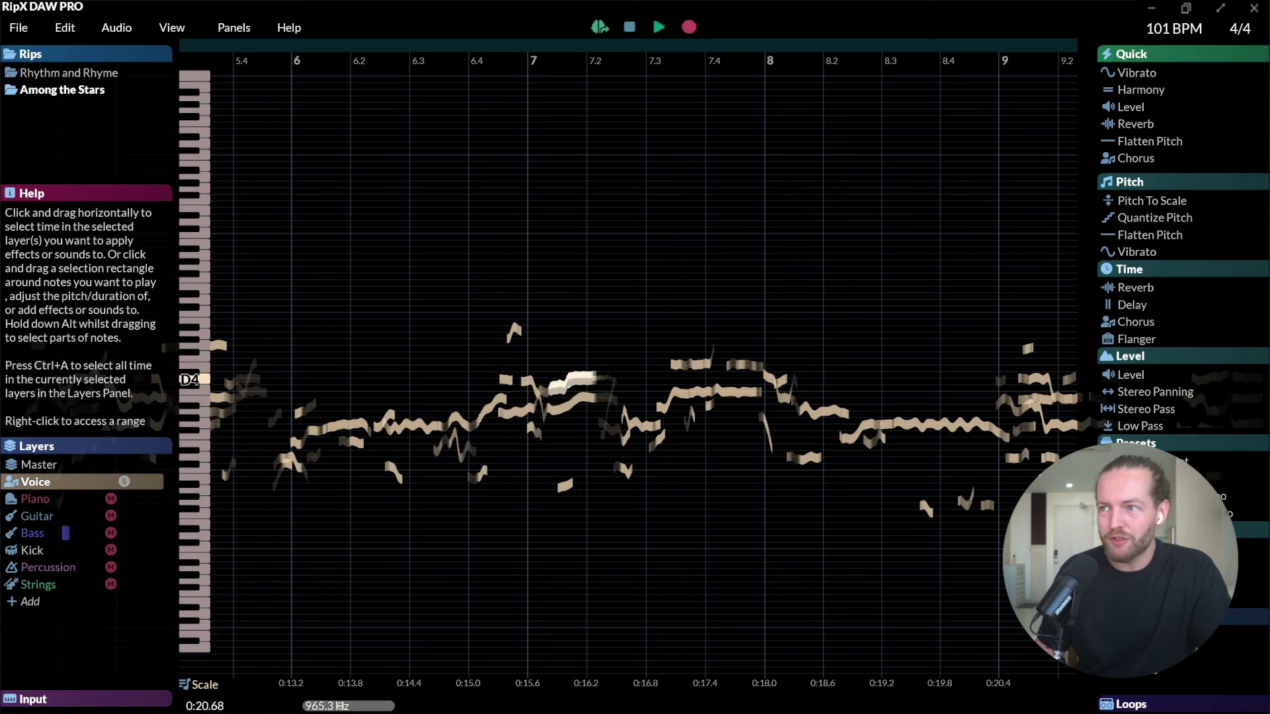
{"action": "left_click", "coordinate": [1141, 89]}
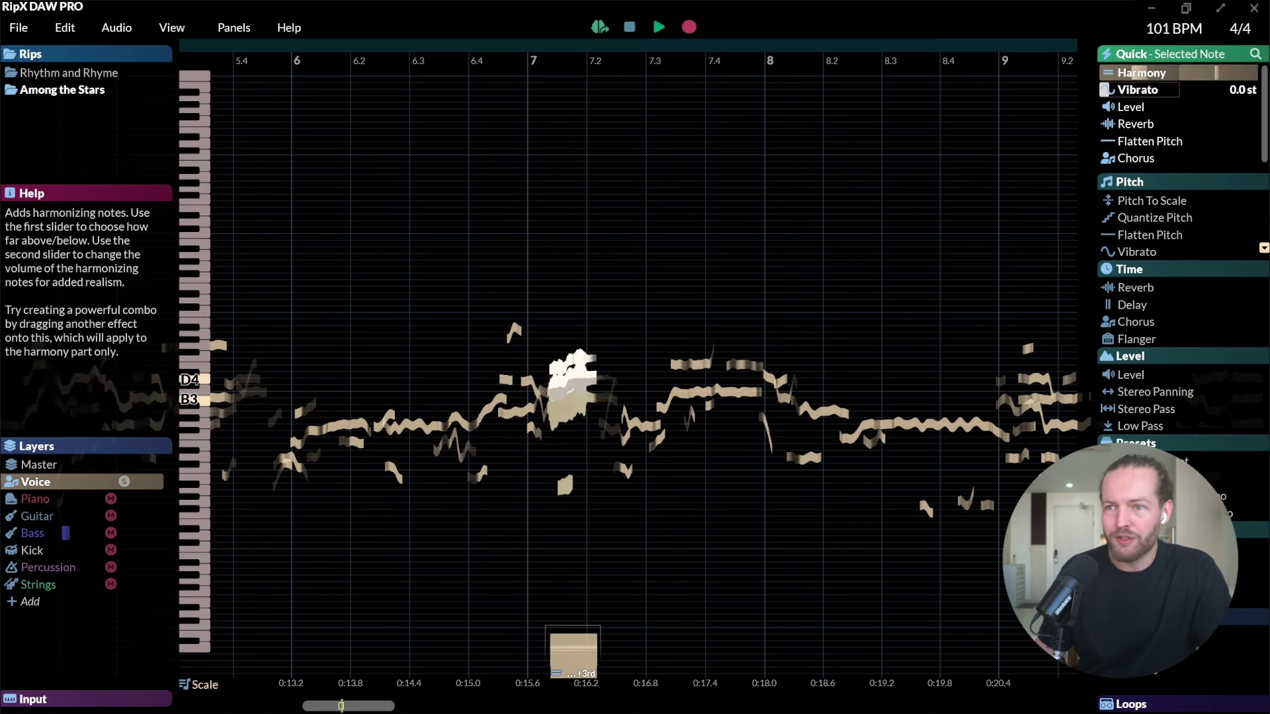
- Deselect the harmony notes and play back the harmonised vocal passage
{"action": "left_click", "coordinate": [575, 353]}
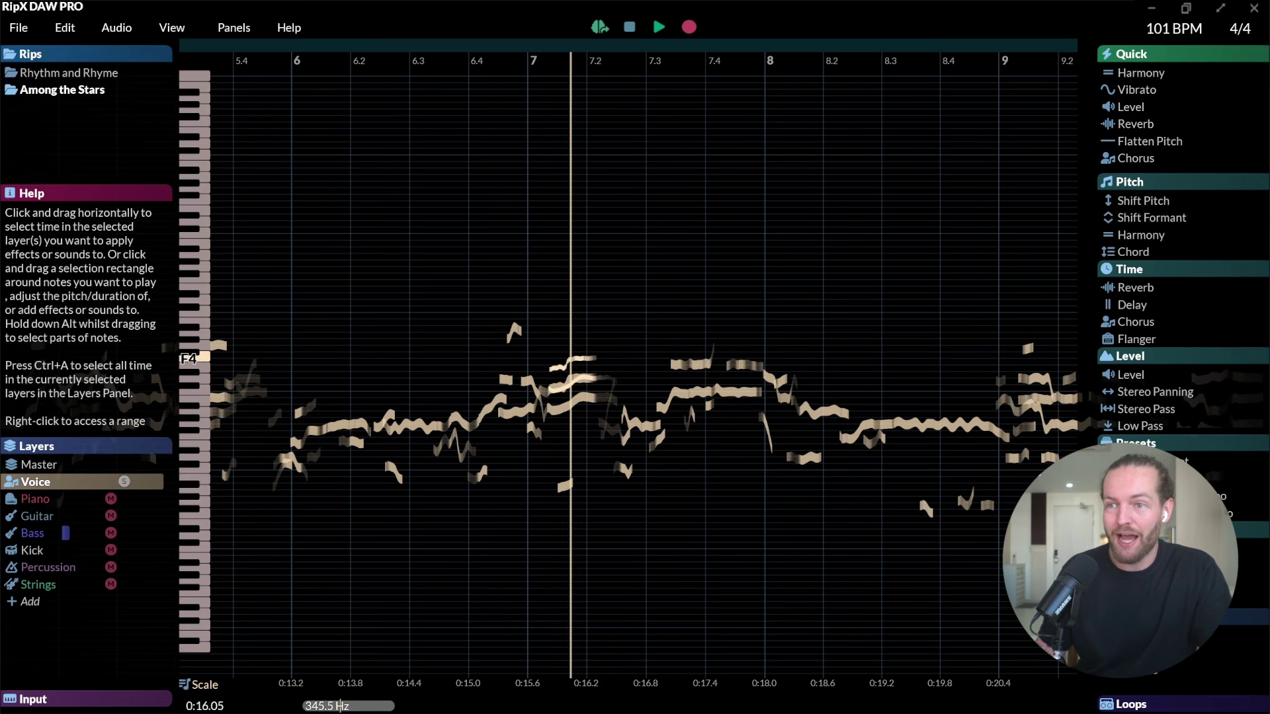
{"action": "left_click", "coordinate": [556, 369]}
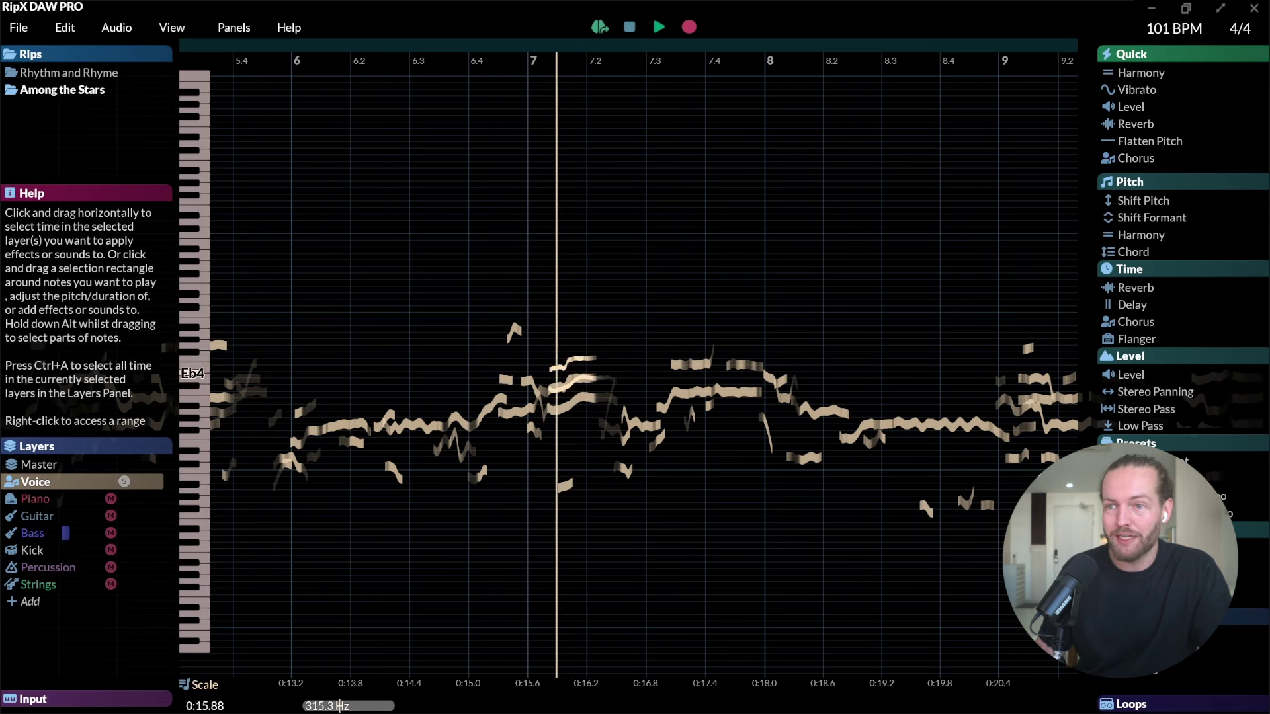
{"action": "left_click", "coordinate": [437, 152]}
{"action": "key", "text": "space"}
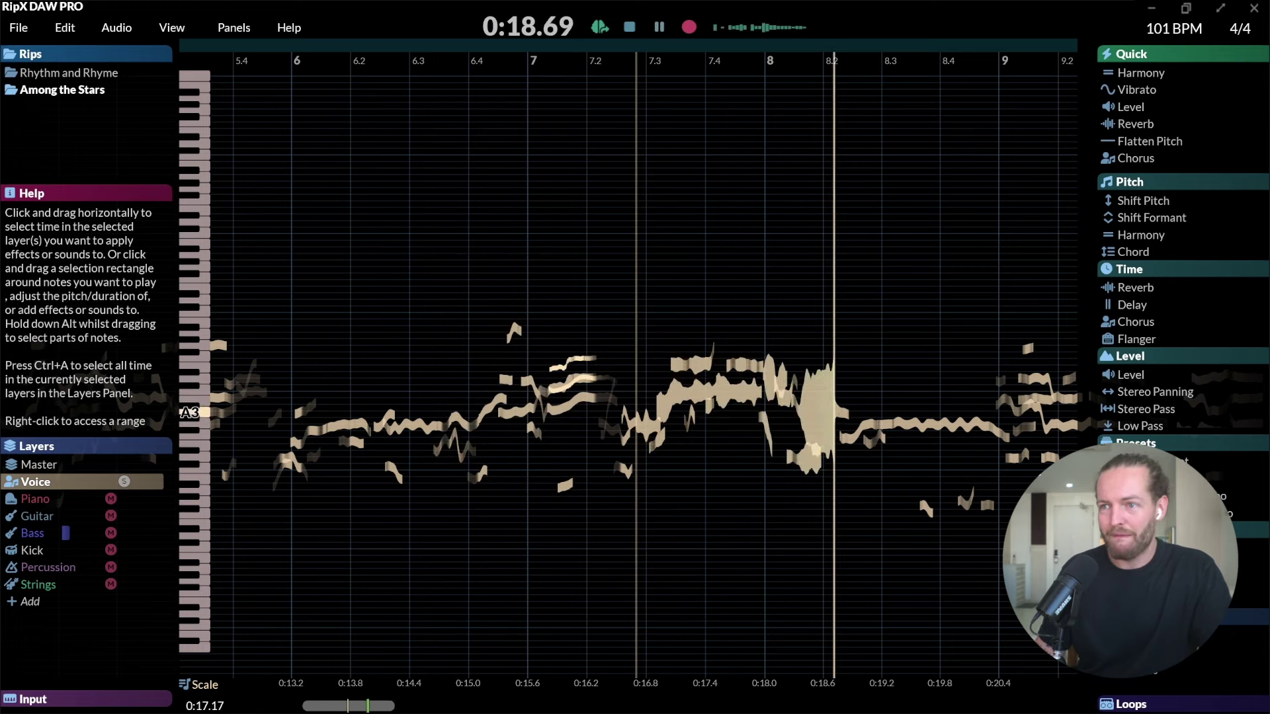
{"action": "key", "text": "space"}
- Mute the Voice layer, listen to the song without vocals, then select the Guitar layer
{"action": "left_click", "coordinate": [111, 482]}
{"action": "key", "text": "space"}
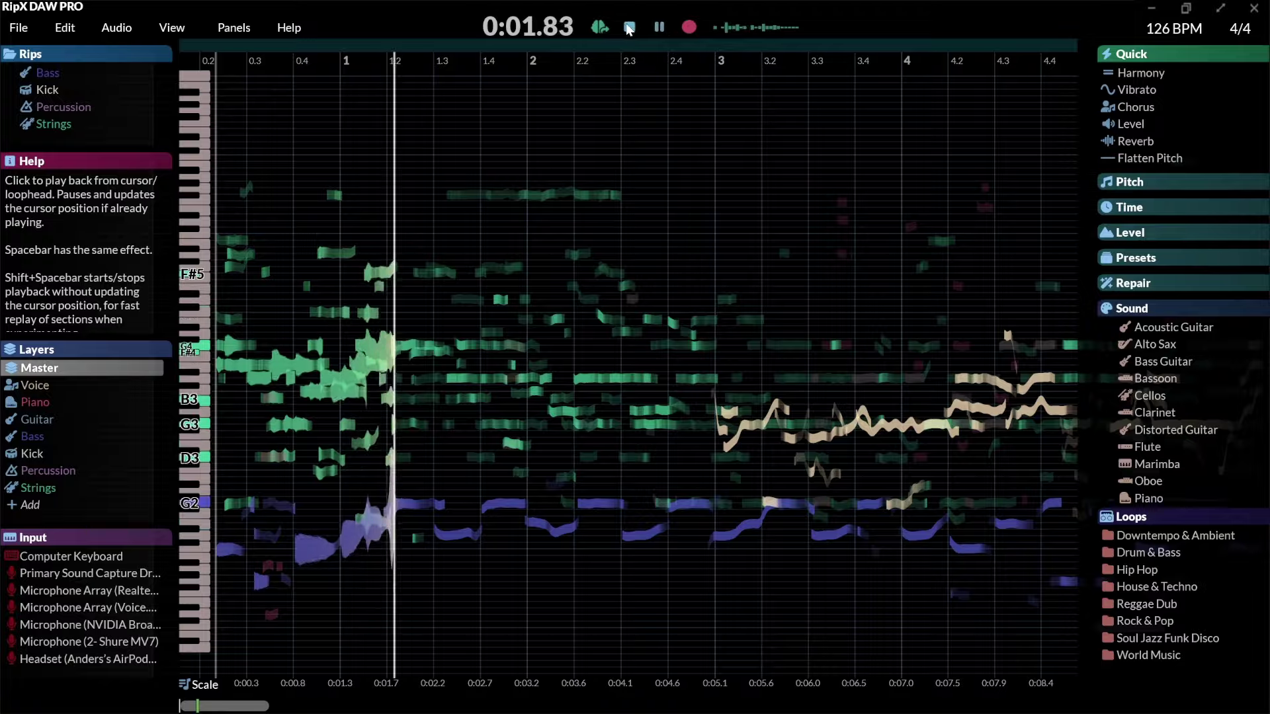
{"action": "left_click", "coordinate": [629, 27]}
{"action": "mouse_move", "coordinate": [39, 419]}
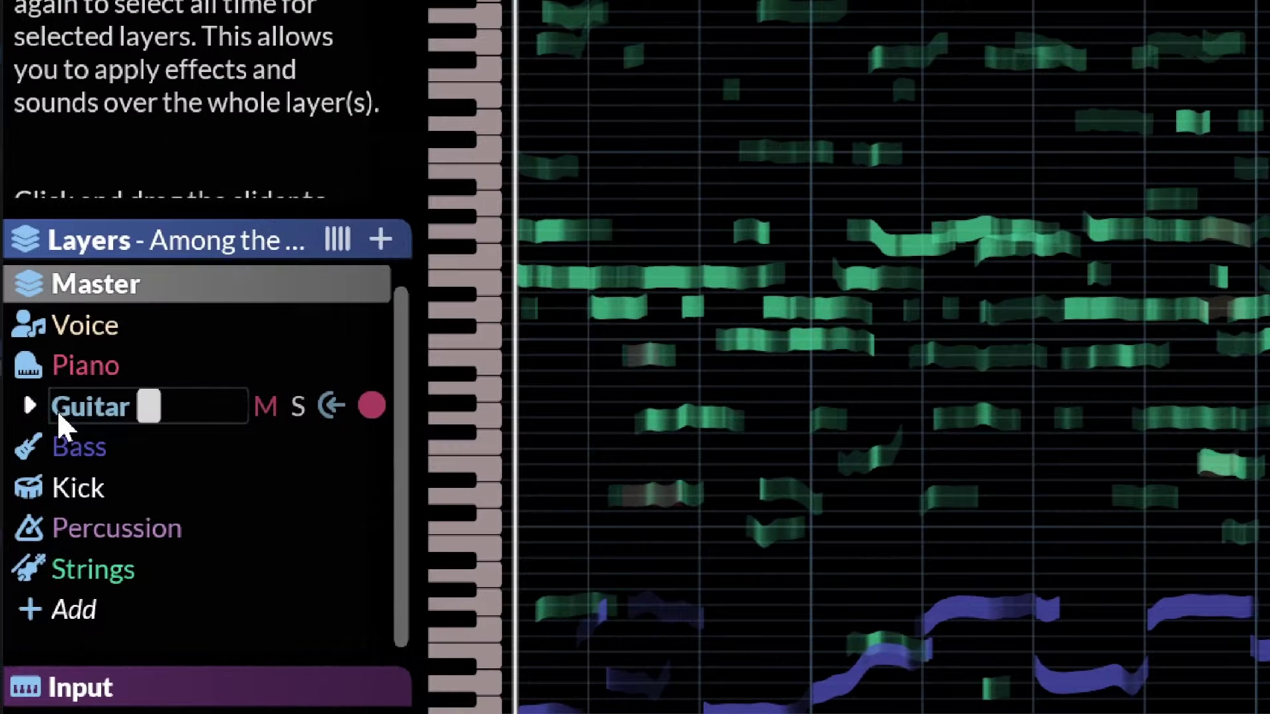
{"action": "left_click", "coordinate": [57, 410]}
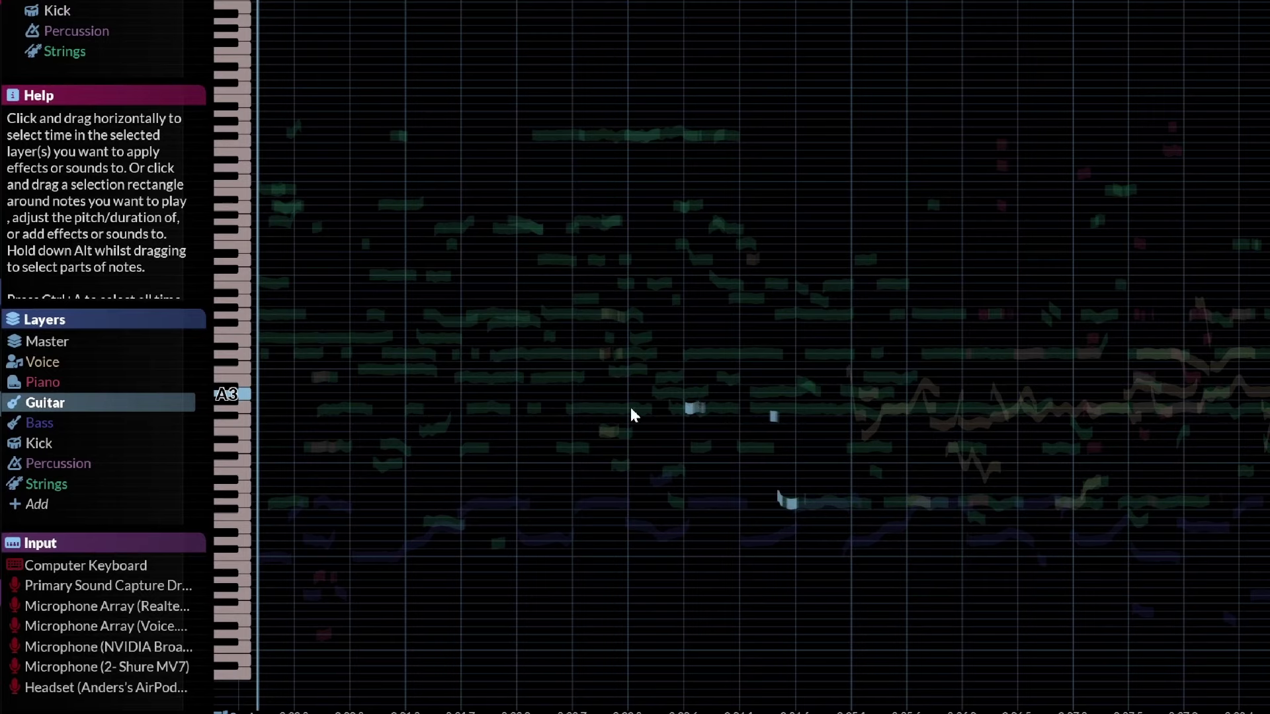
- Solo the Strings layer, replace its sound with Alto Sax at 100%, and play it
{"action": "mouse_move", "coordinate": [90, 431]}
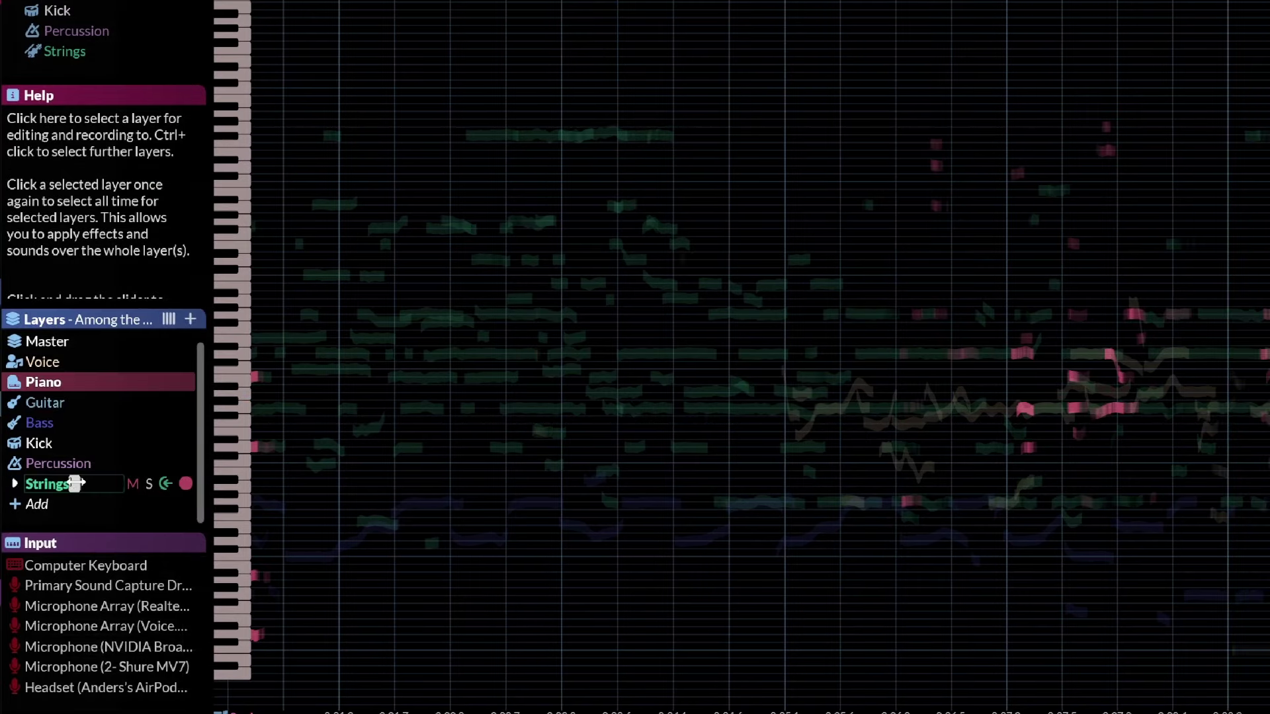
{"action": "left_click", "coordinate": [113, 485]}
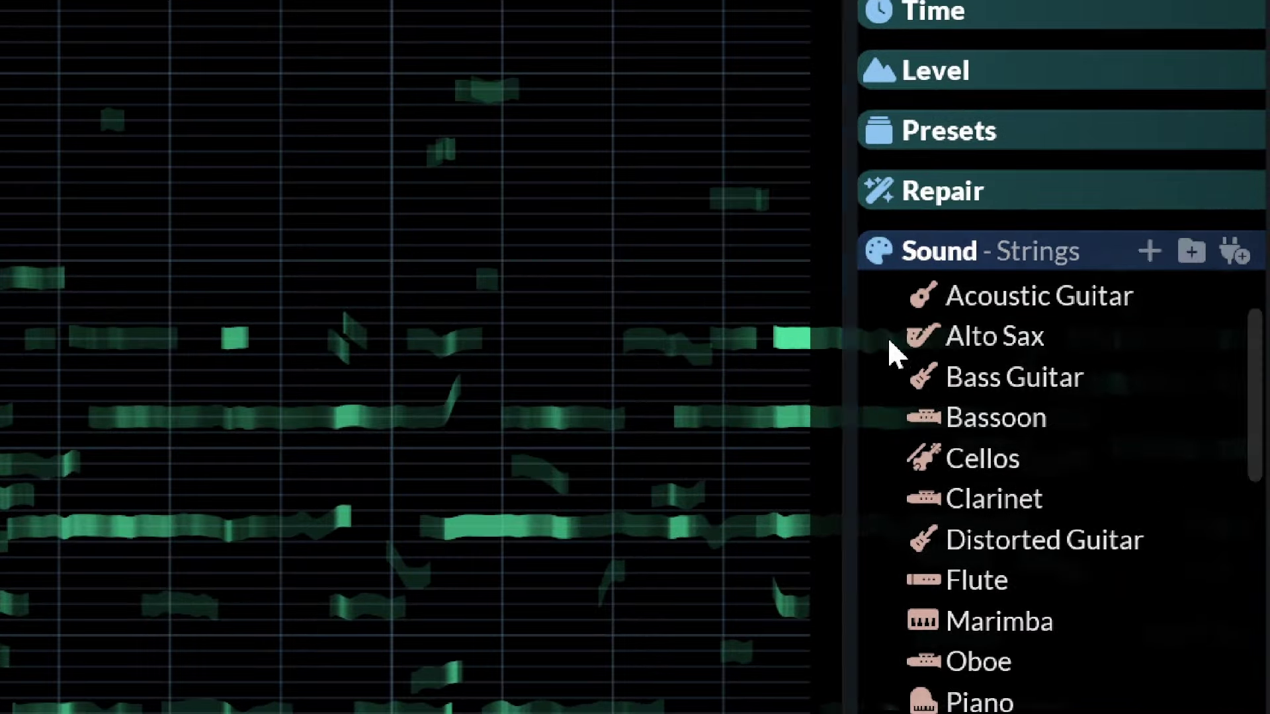
{"action": "left_click_drag", "start_coordinate": [914, 334], "coordinate": [1250, 334]}
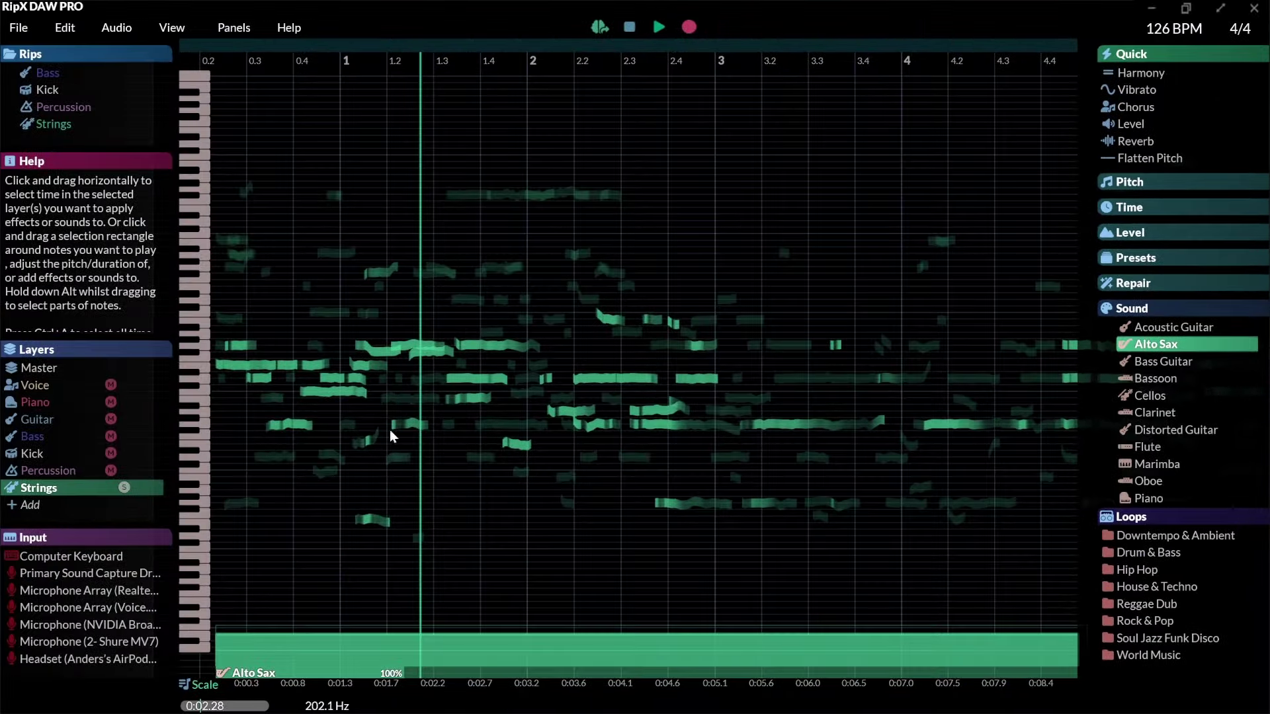
{"action": "left_click", "coordinate": [659, 26]}
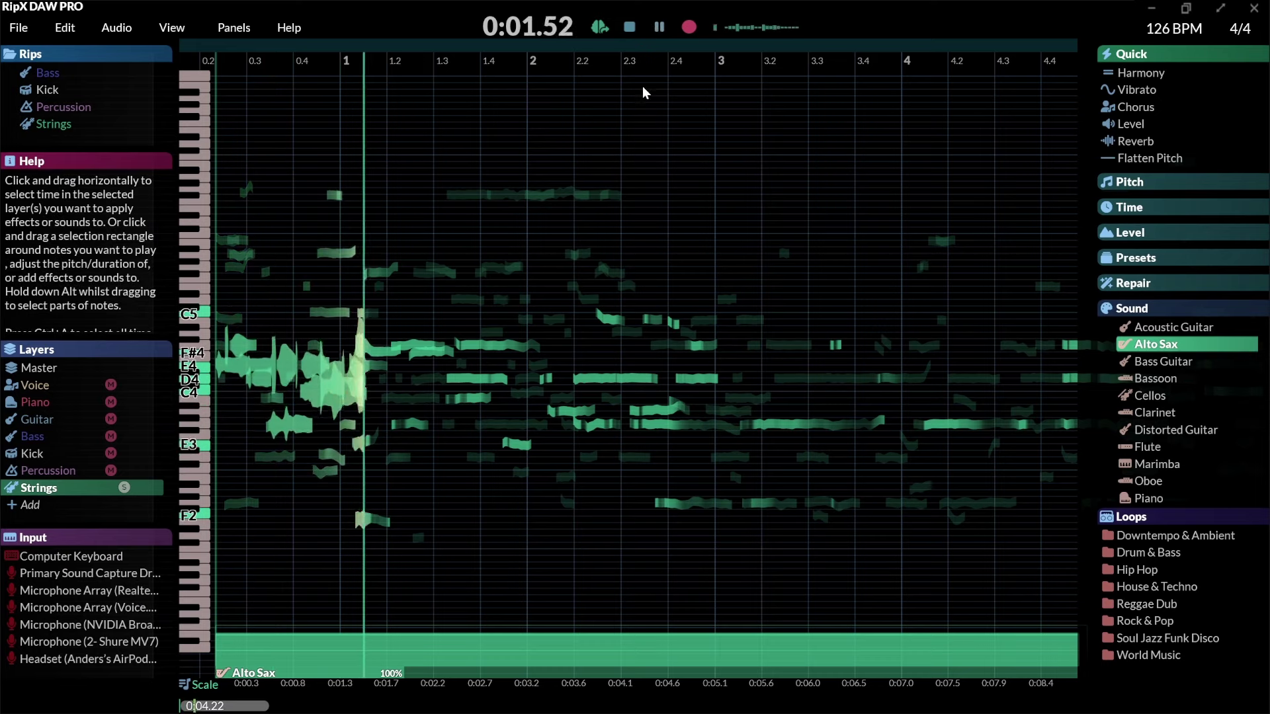
- Remove Alto Sax from the Strings layer, apply Piano at full level, and play it back
{"action": "left_click", "coordinate": [632, 26]}
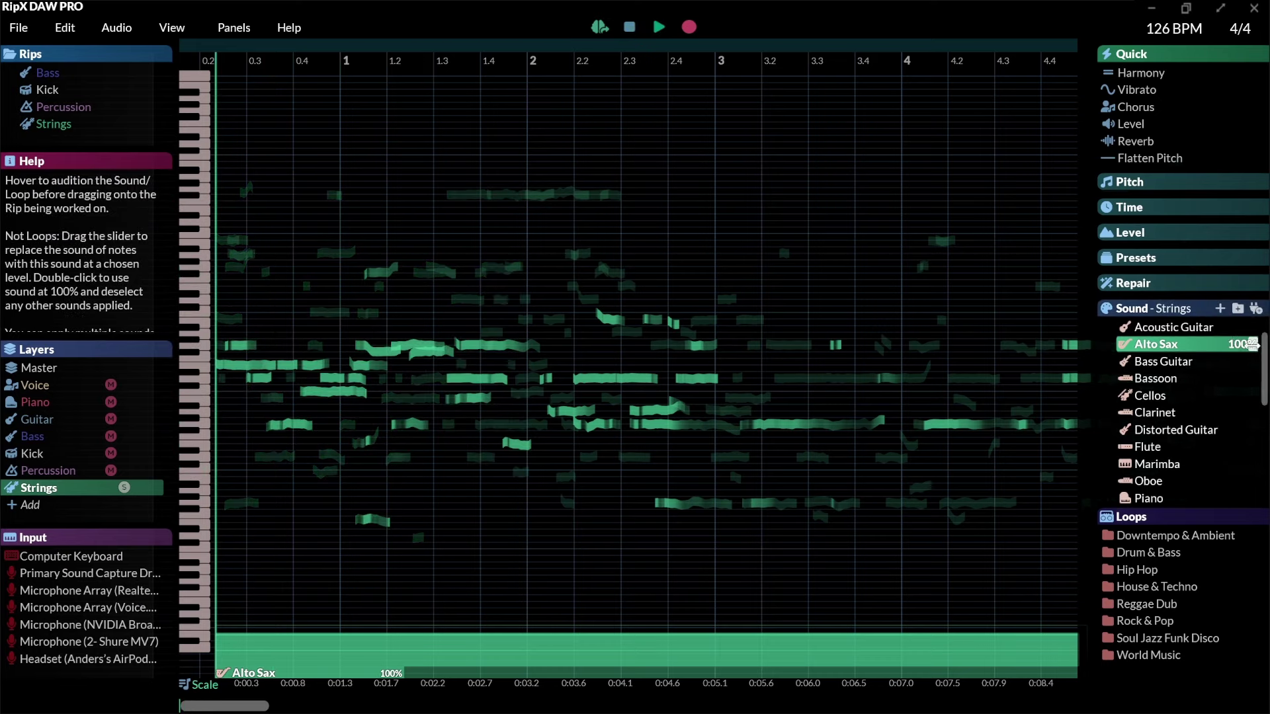
{"action": "left_click_drag", "start_coordinate": [1253, 345], "coordinate": [1099, 397]}
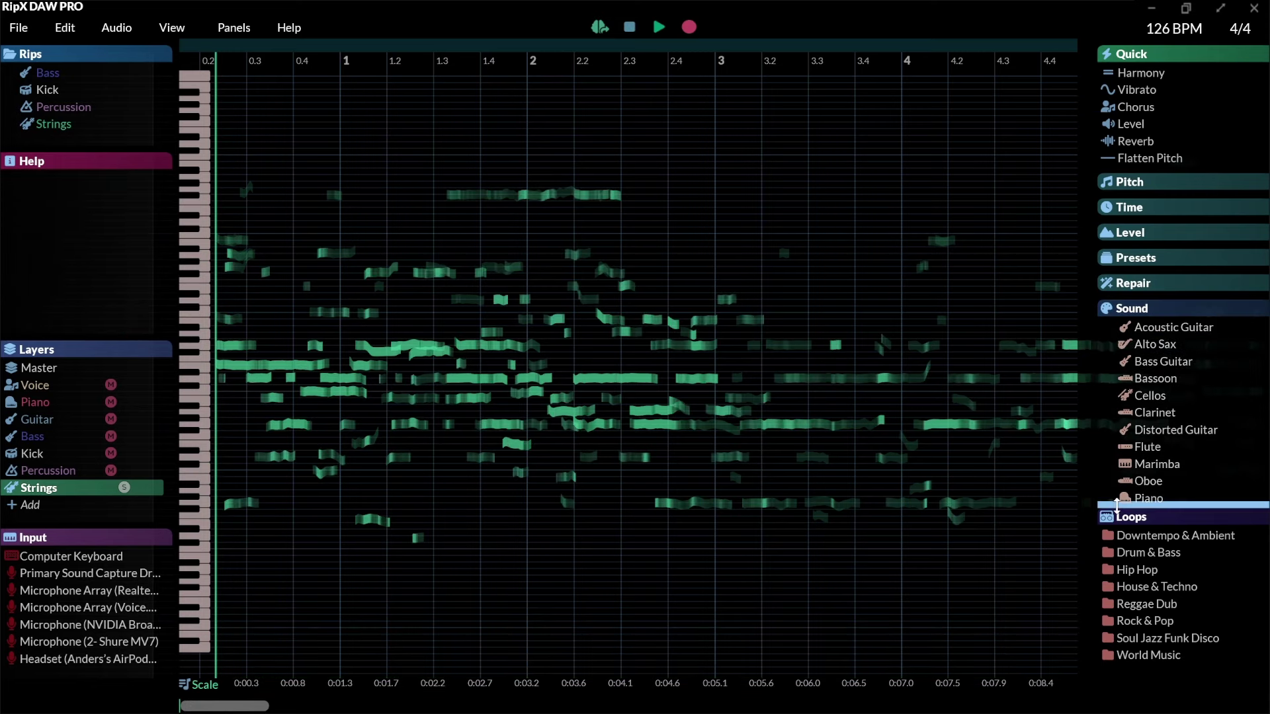
{"action": "double_click", "coordinate": [1123, 497]}
{"action": "left_click", "coordinate": [658, 26]}
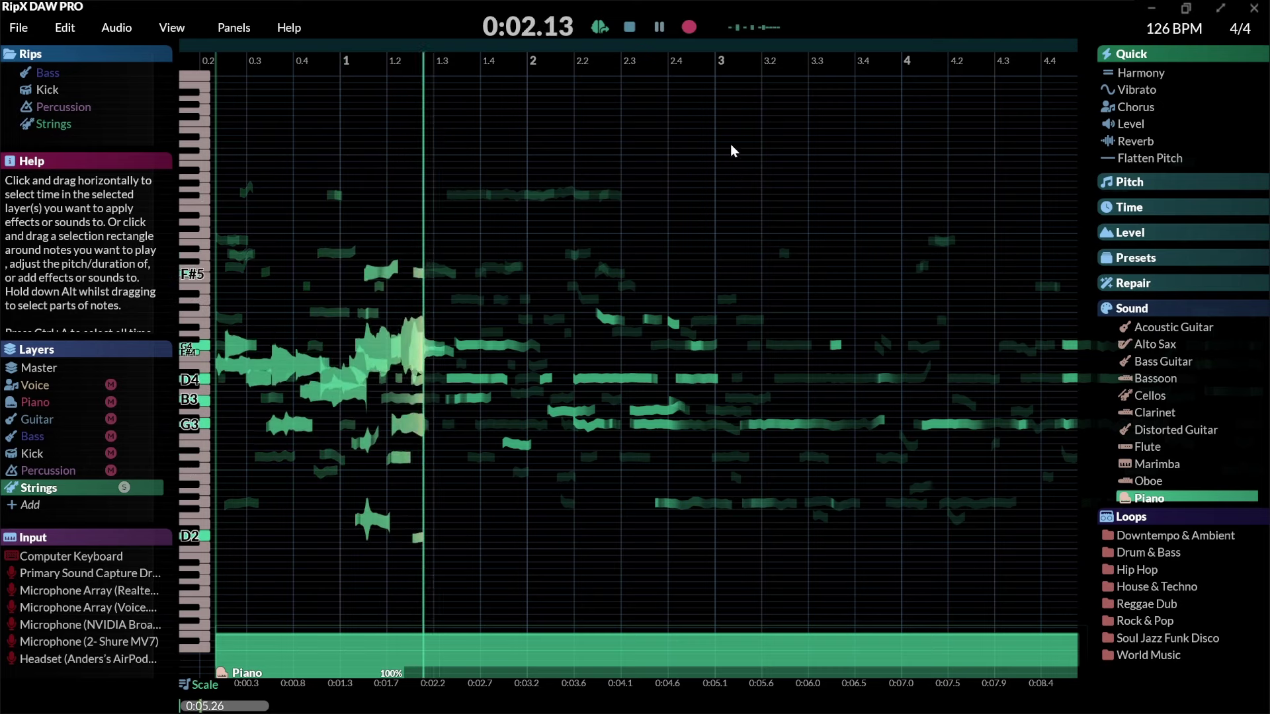
{"action": "left_click", "coordinate": [658, 26]}
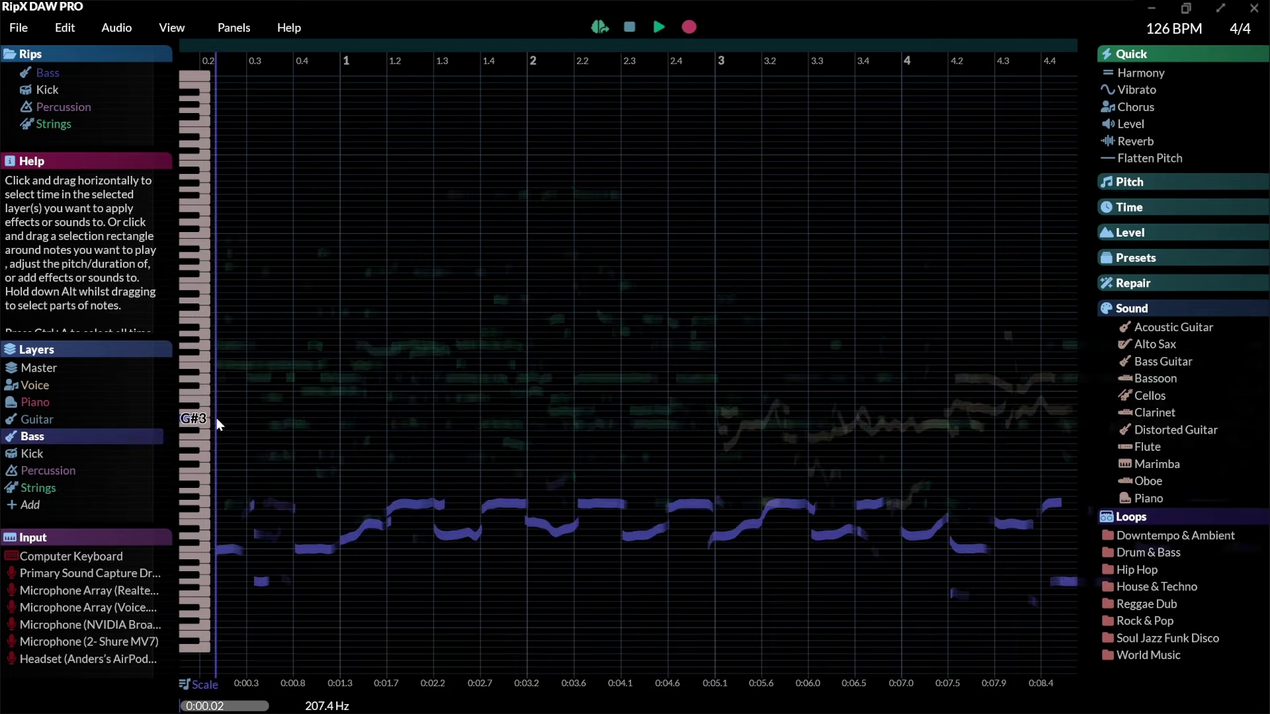
{"action": "key", "text": "space"}
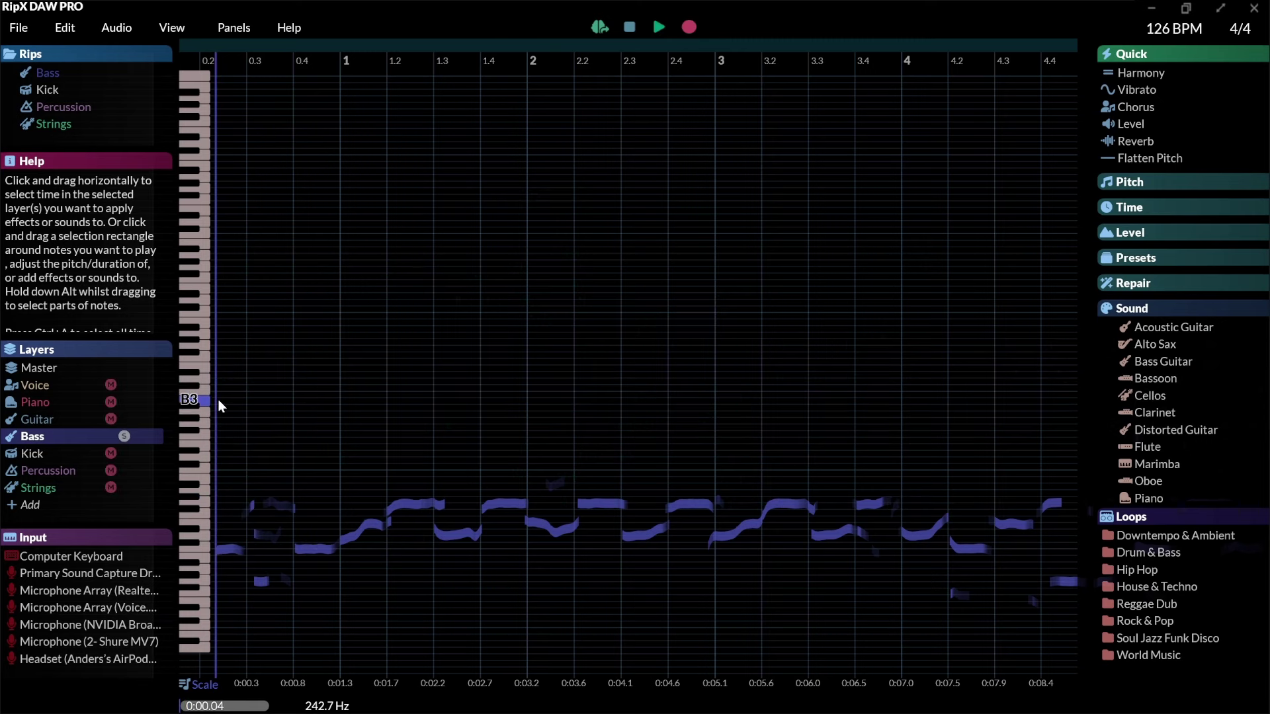
{"action": "key", "text": "space"}
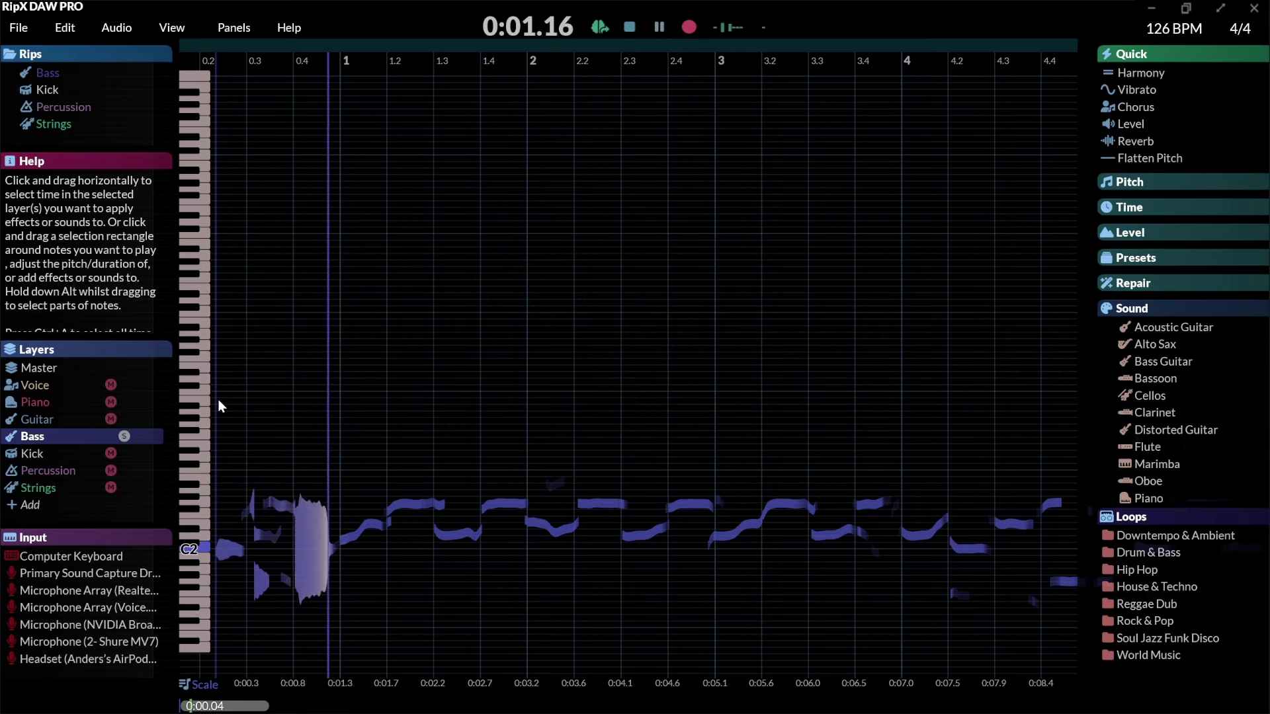
{"action": "key", "text": "space"}
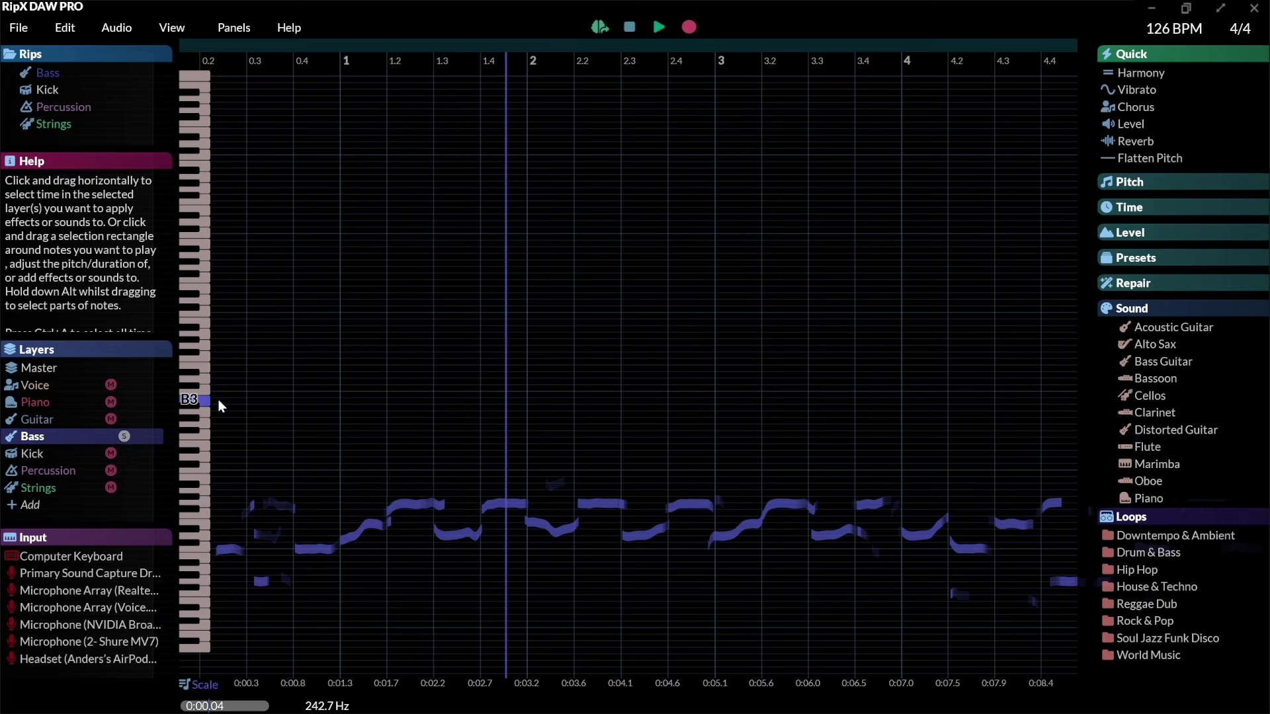
{"action": "mouse_move", "coordinate": [1115, 497]}
{"action": "double_click", "coordinate": [1167, 493]}
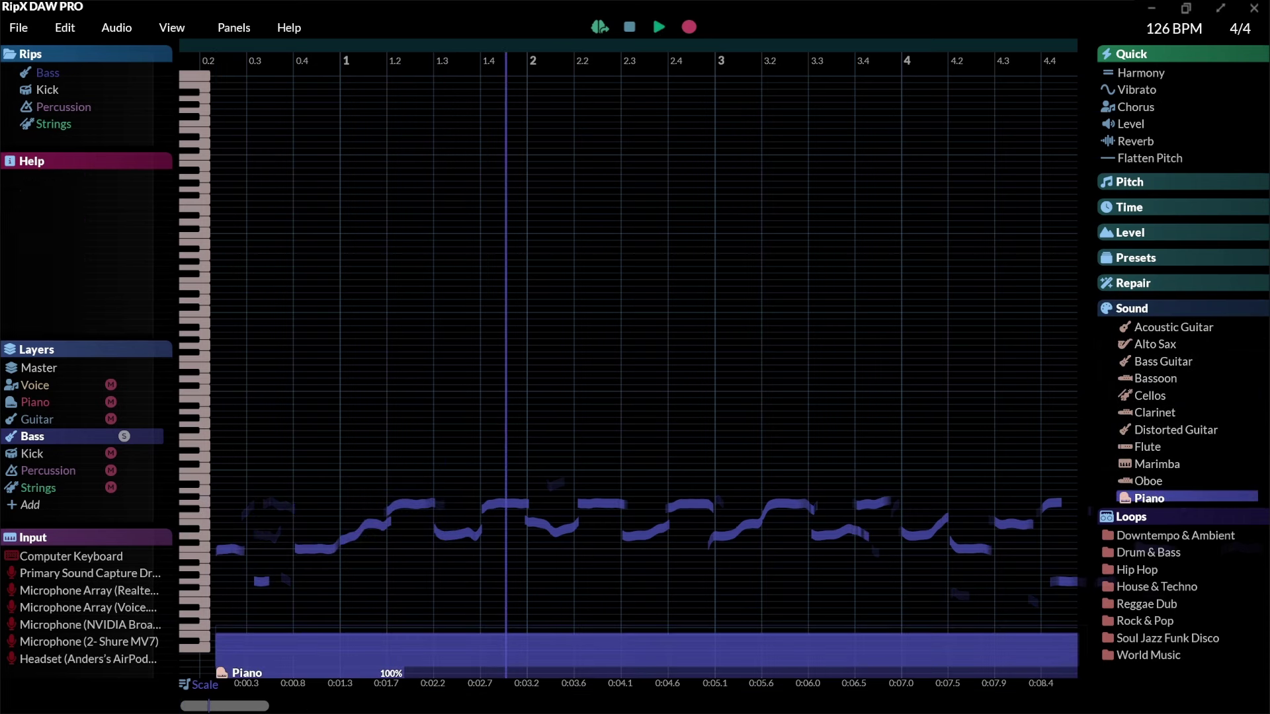
{"action": "key", "text": "space"}
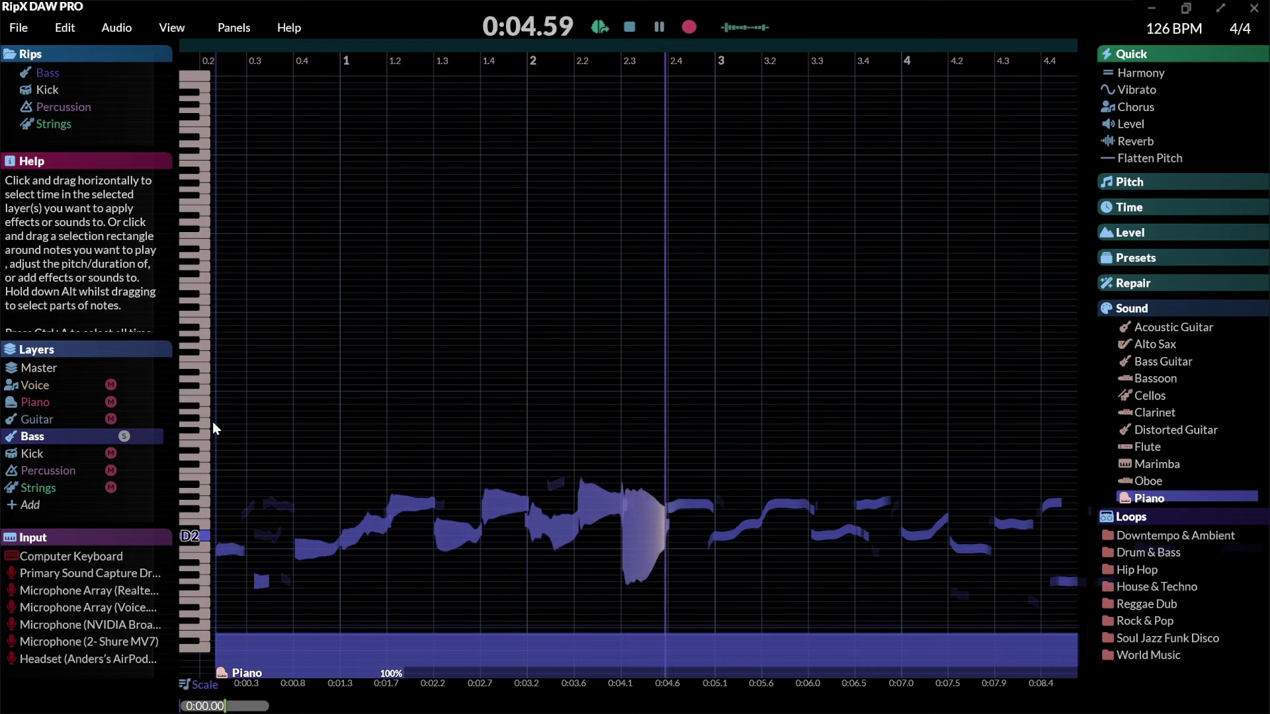
{"action": "key", "text": "space"}
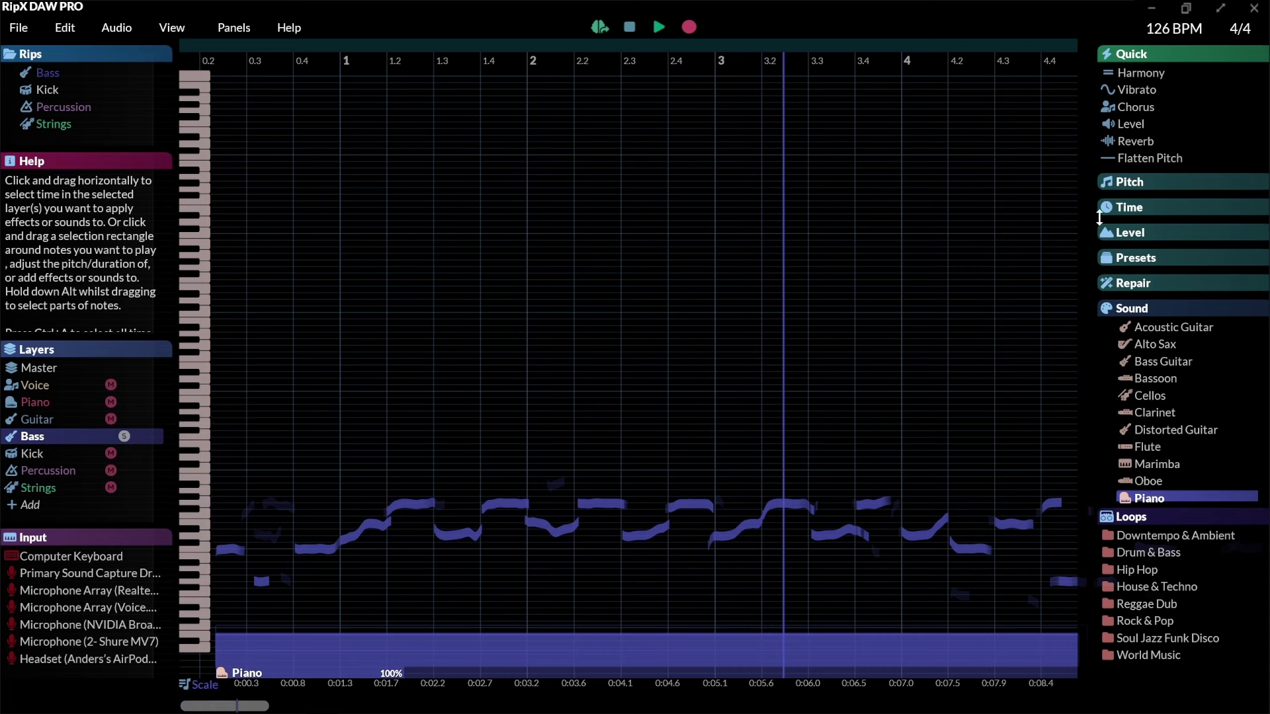
- Add church reverb to the bass notes and flatten their pitch to 14%
{"action": "mouse_move", "coordinate": [1157, 141]}
{"action": "left_click", "coordinate": [1106, 140]}
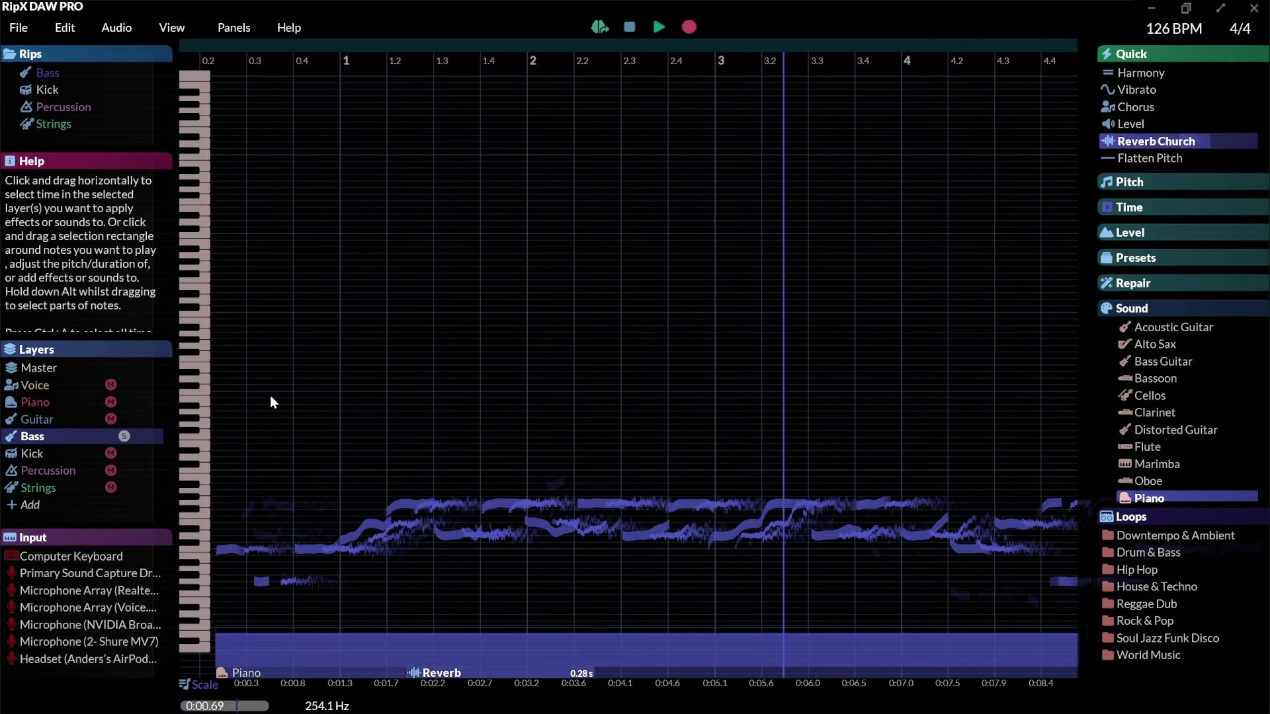
{"action": "key", "text": "space"}
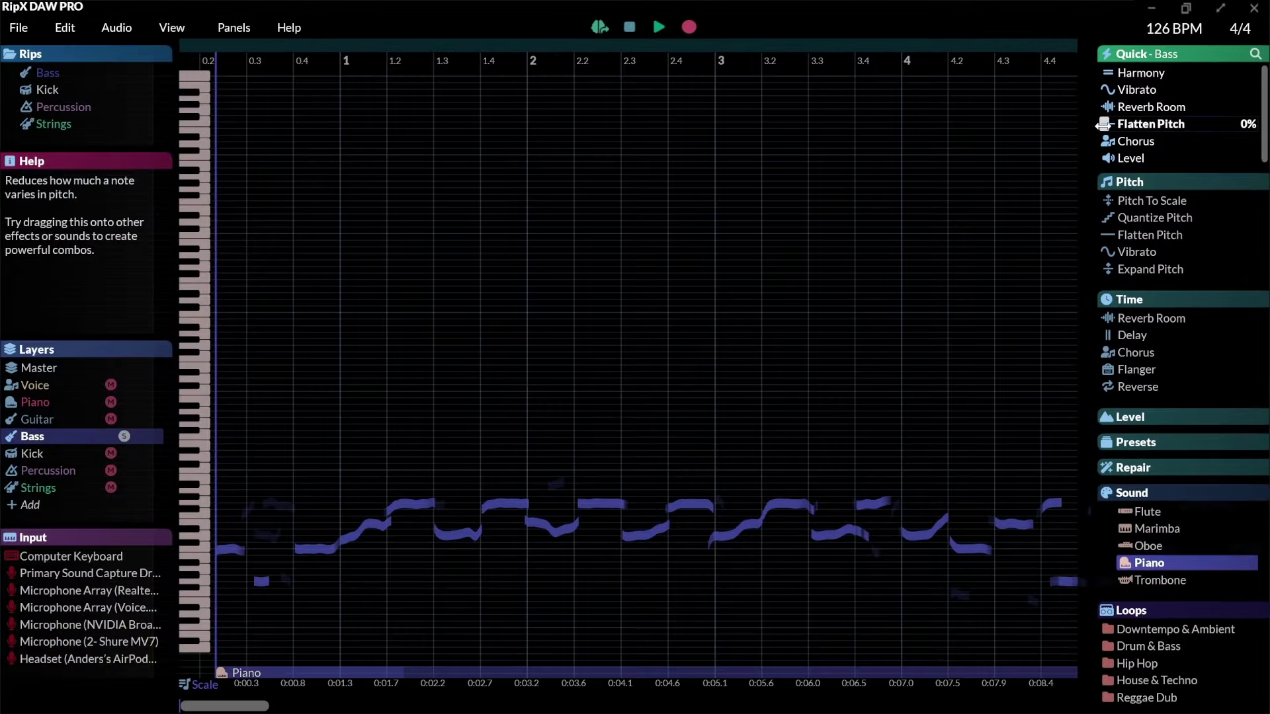
{"action": "left_click_drag", "start_coordinate": [1103, 124], "coordinate": [1124, 124]}
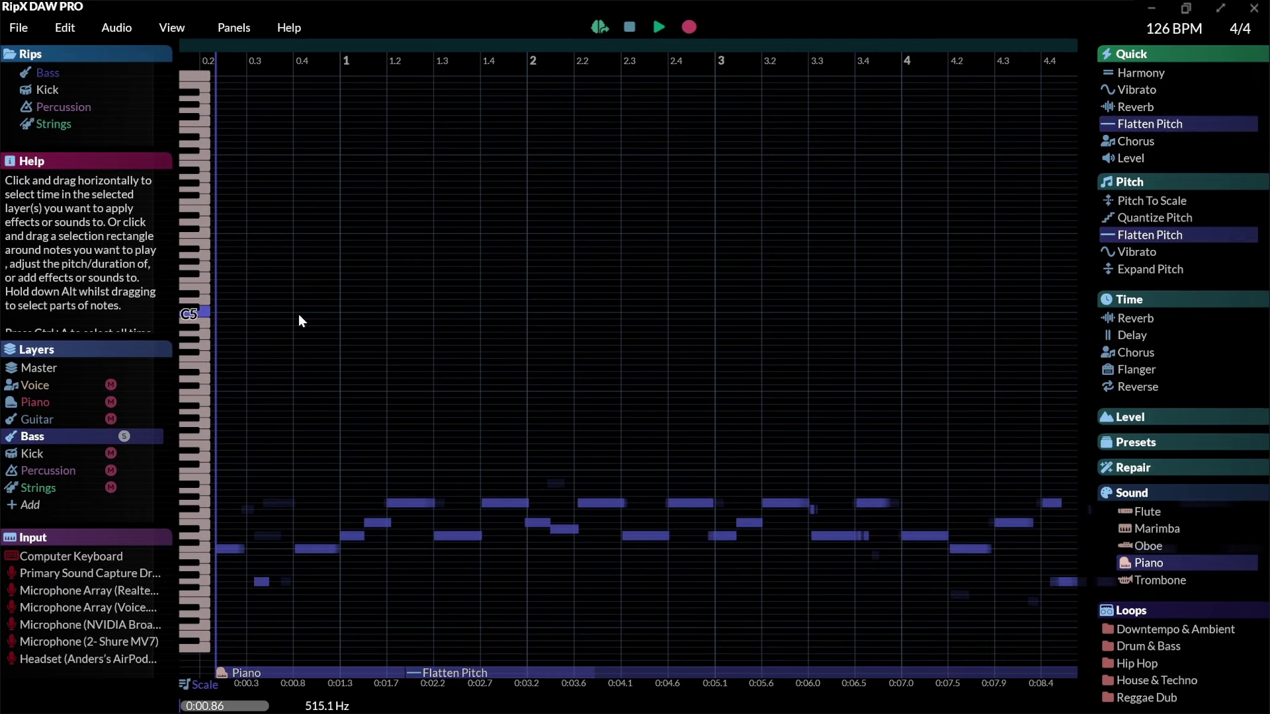
{"action": "key", "text": "space"}
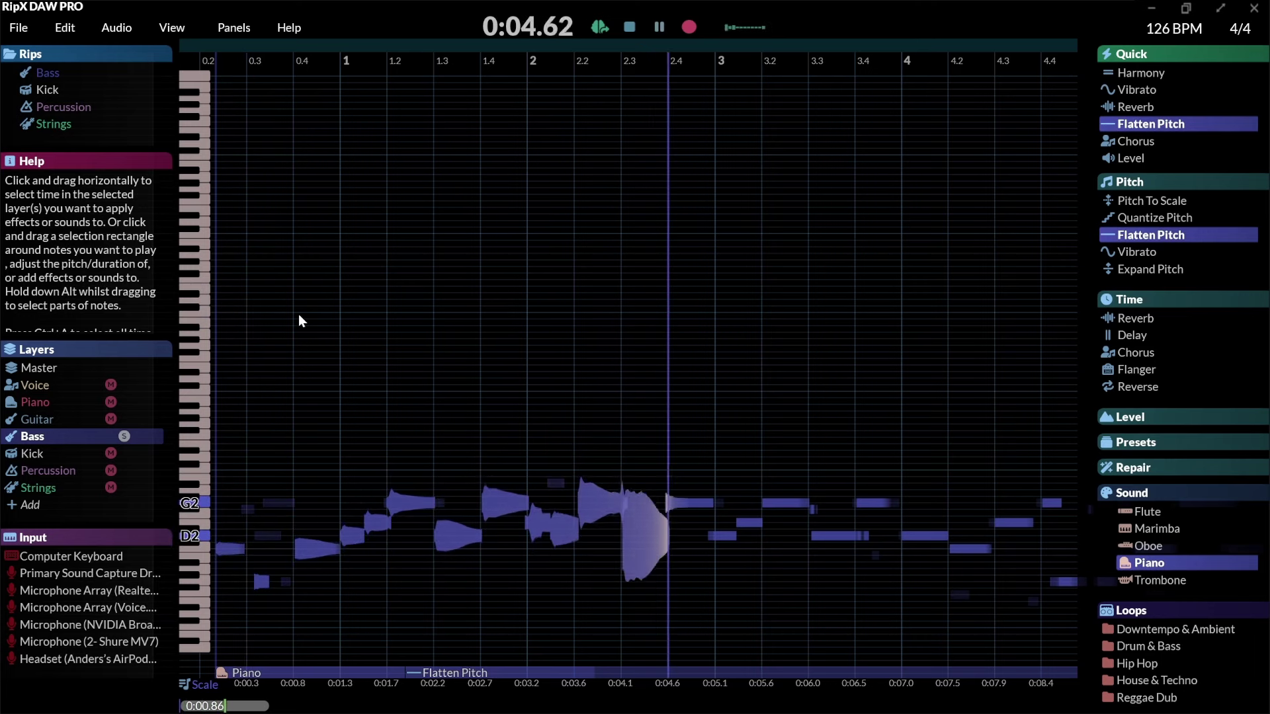
- Delete the faint stray note above the bass line
{"action": "key", "text": "space"}
{"action": "left_click", "coordinate": [555, 485]}
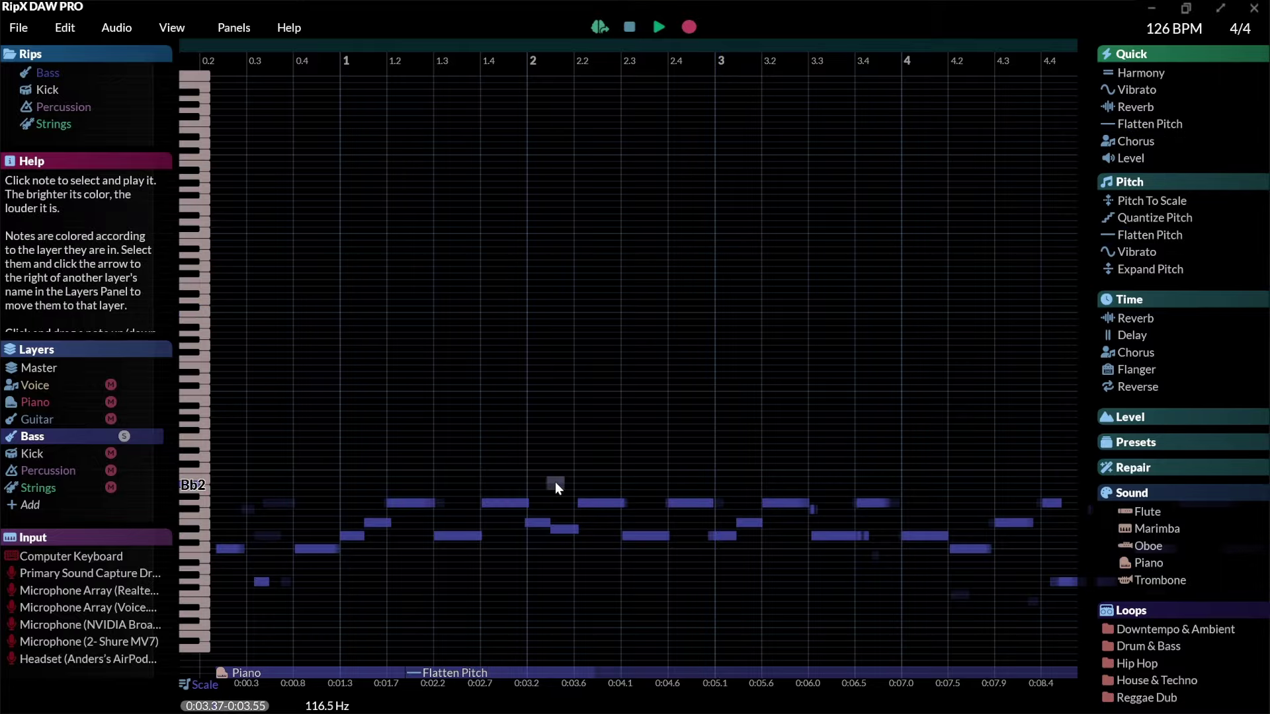
{"action": "key", "text": "Delete"}
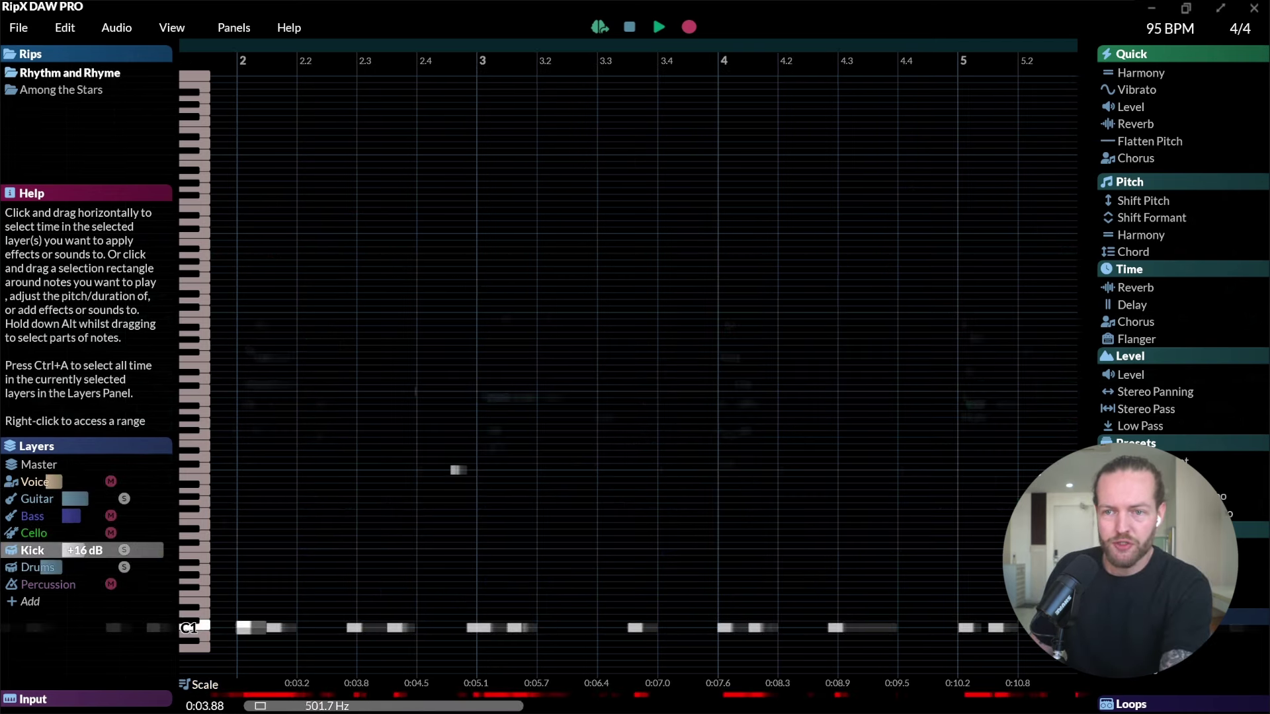
- Lower the opening C5 vocal note to Bb3, audition it, and select the Percussion layer
{"action": "scroll", "coordinate": [357, 454], "scroll_direction": "left", "scroll_amount": 3}
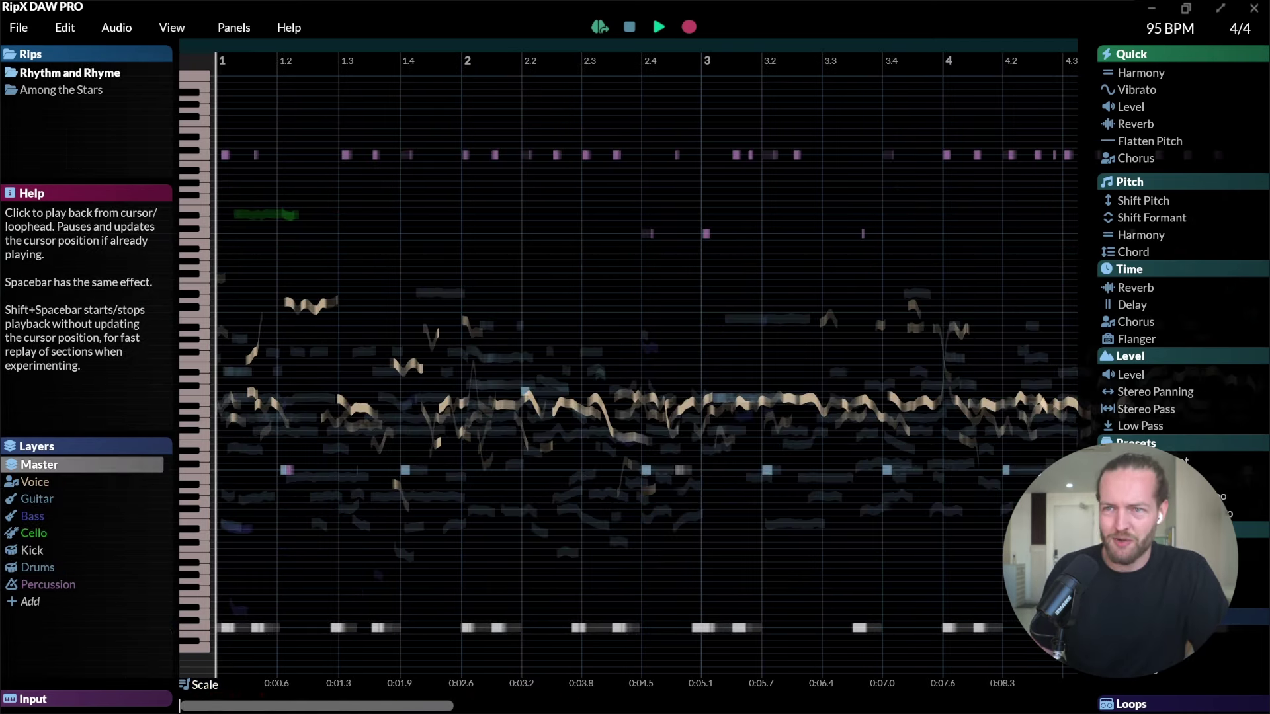
{"action": "left_click", "coordinate": [658, 27]}
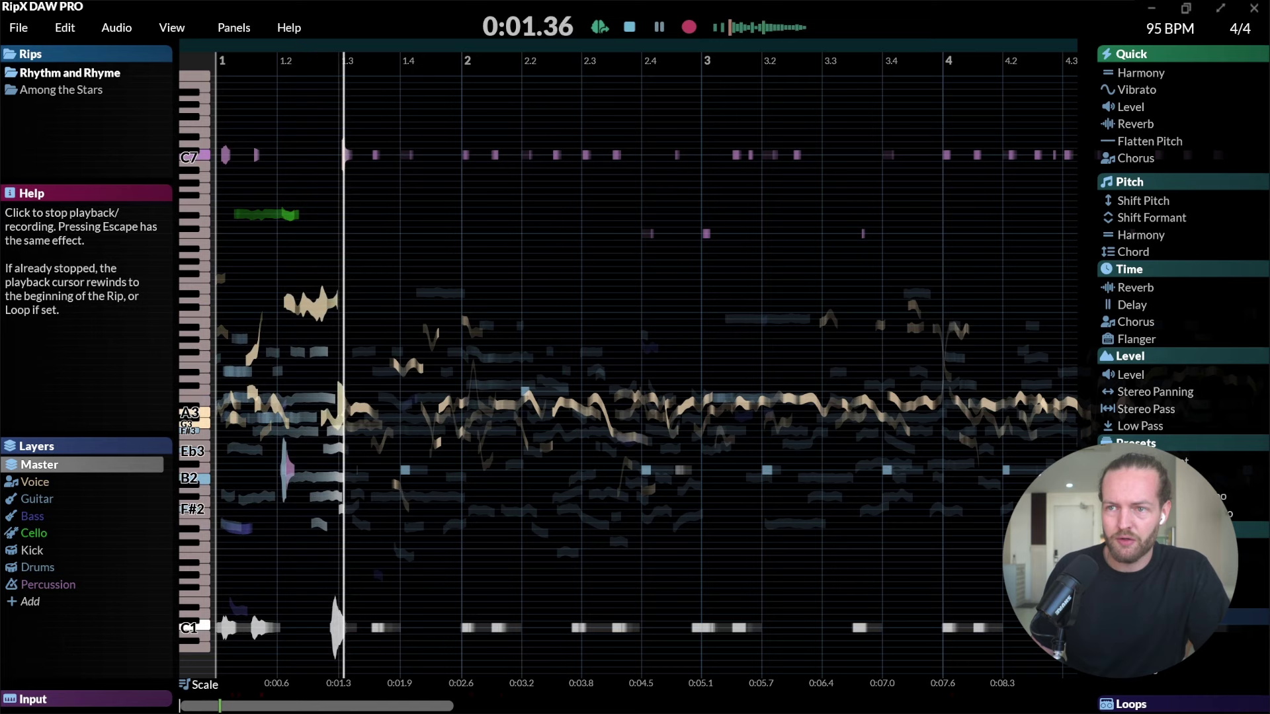
{"action": "left_click", "coordinate": [629, 27]}
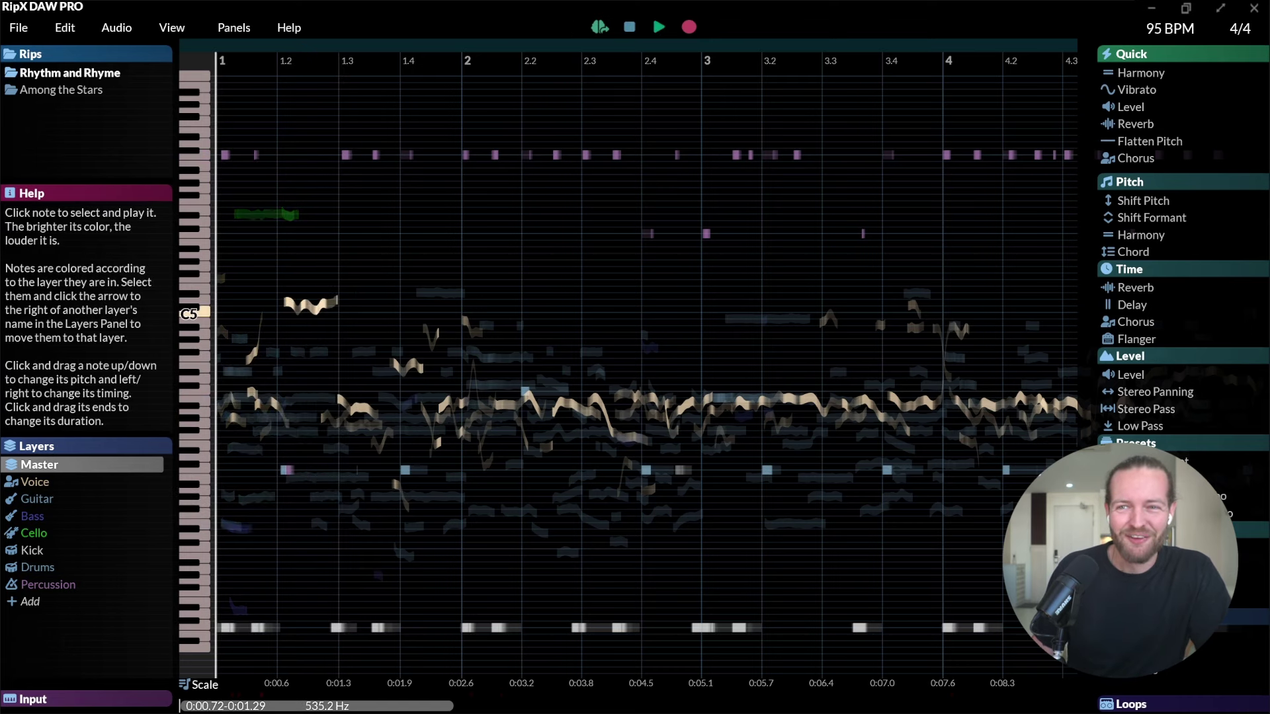
{"action": "left_click", "coordinate": [311, 306]}
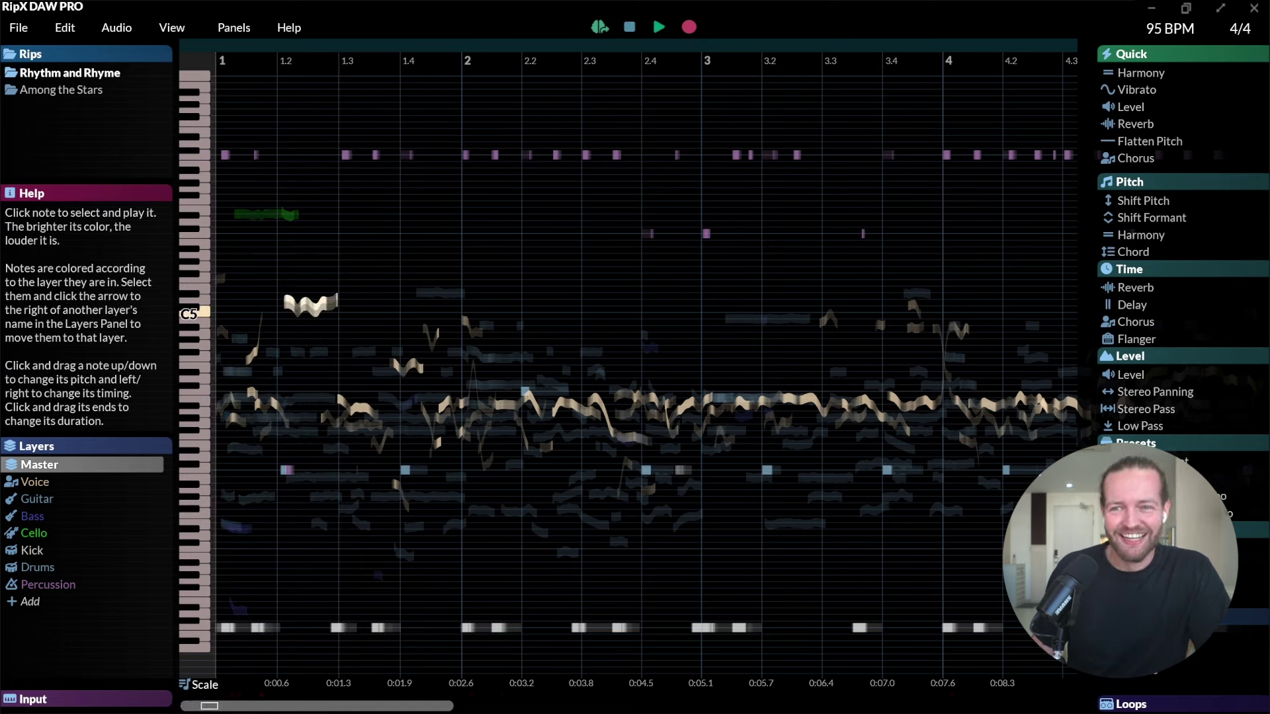
{"action": "left_click_drag", "start_coordinate": [311, 305], "coordinate": [311, 405]}
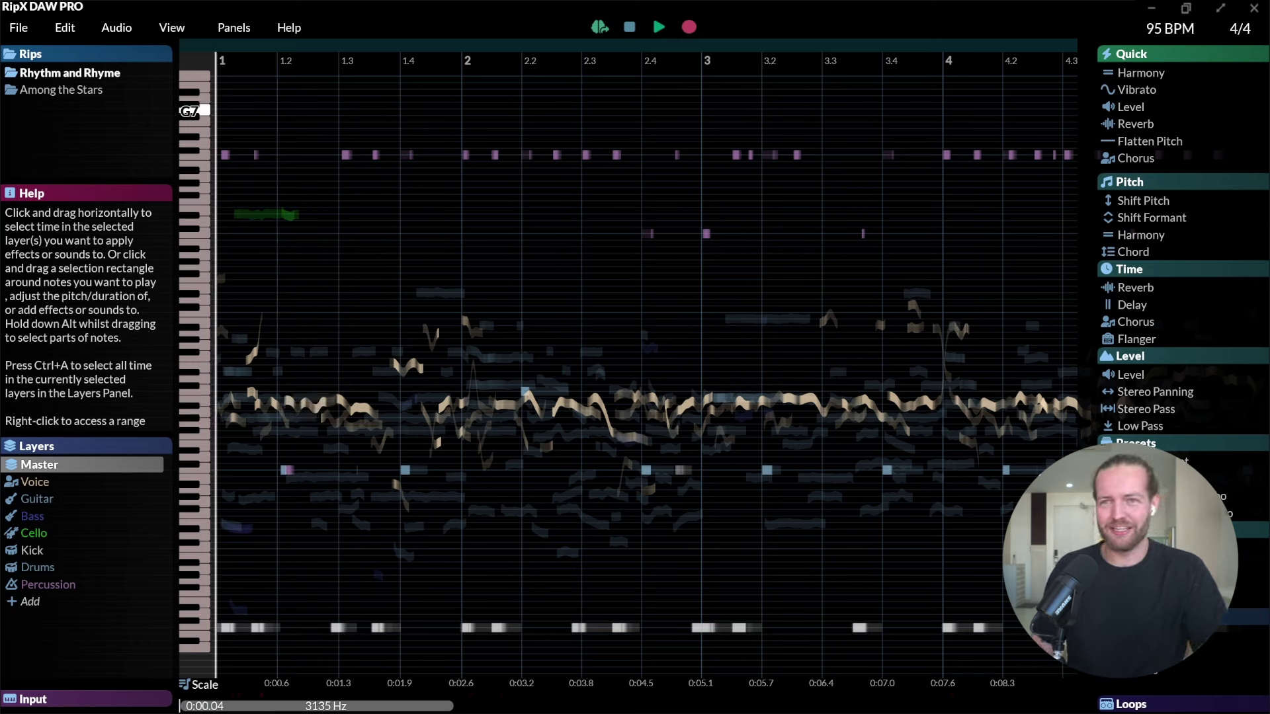
{"action": "left_click", "coordinate": [659, 27]}
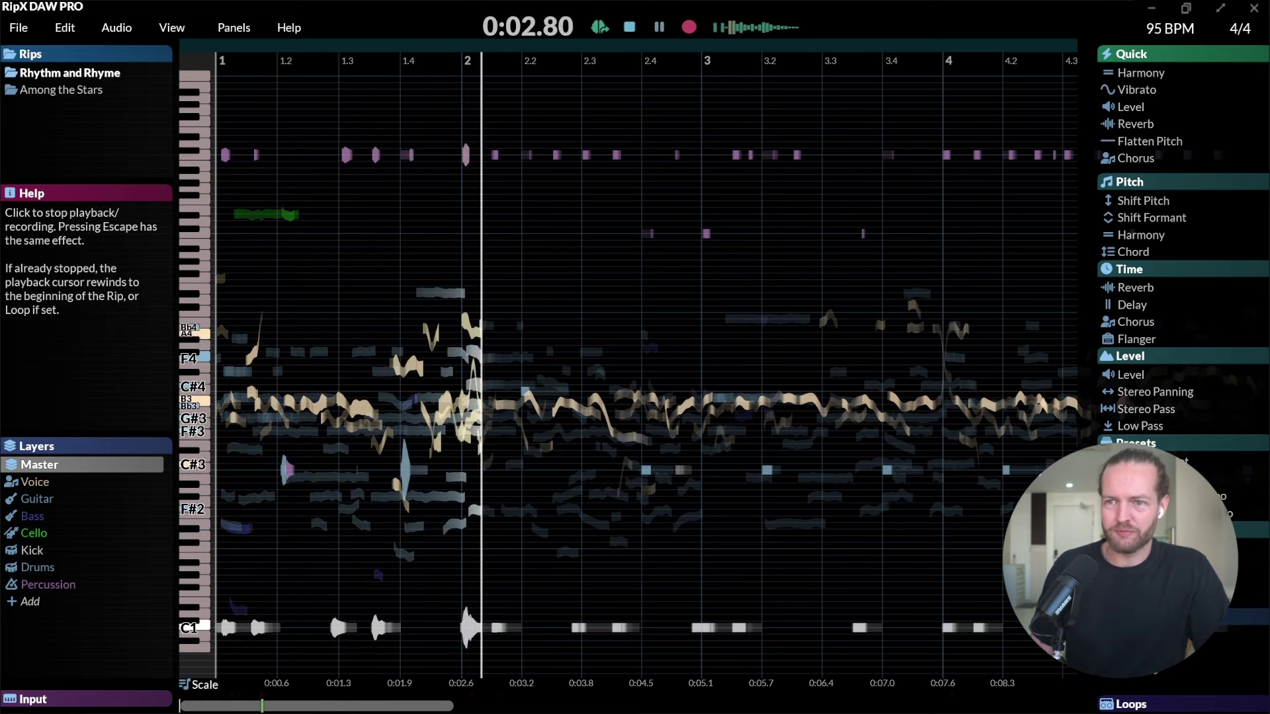
{"action": "left_click", "coordinate": [658, 26]}
{"action": "left_click", "coordinate": [49, 584]}
- Add the Drums and Kick layers to the Percussion selection and play them from the start
{"action": "left_click", "coordinate": [40, 568], "text": "ctrl"}
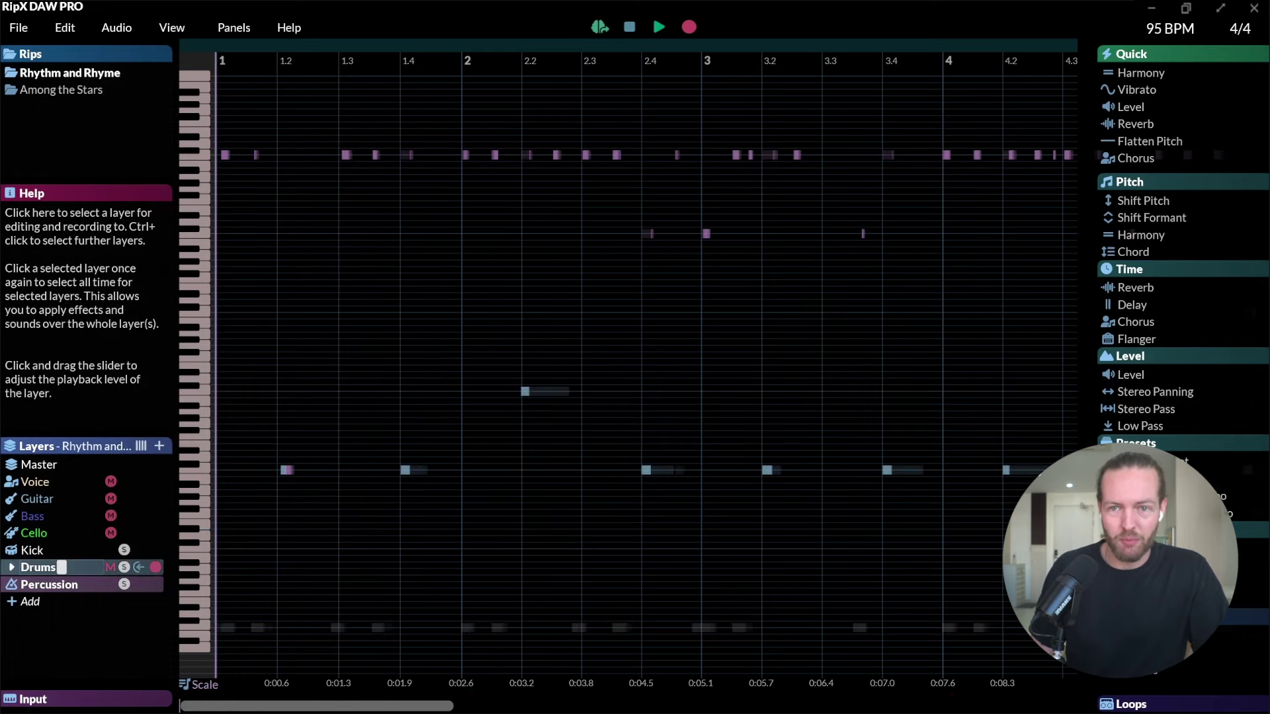
{"action": "left_click", "coordinate": [40, 551], "text": "ctrl"}
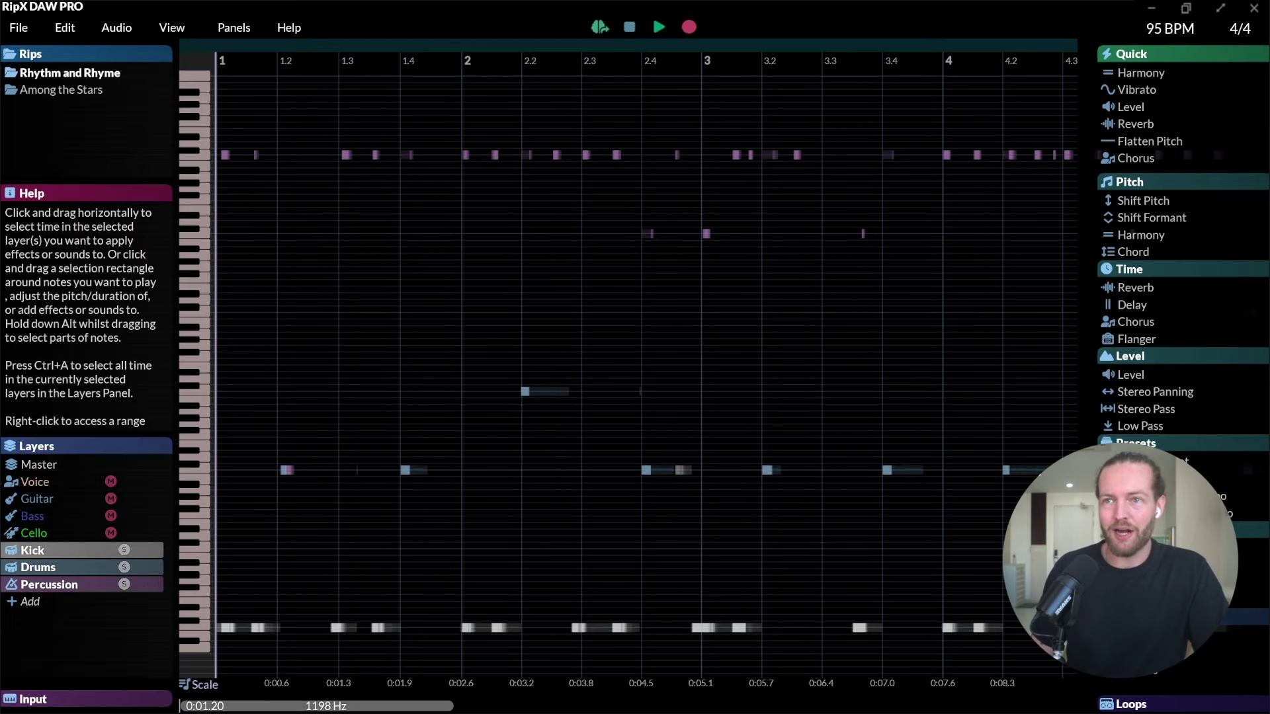
{"action": "left_click", "coordinate": [659, 27]}
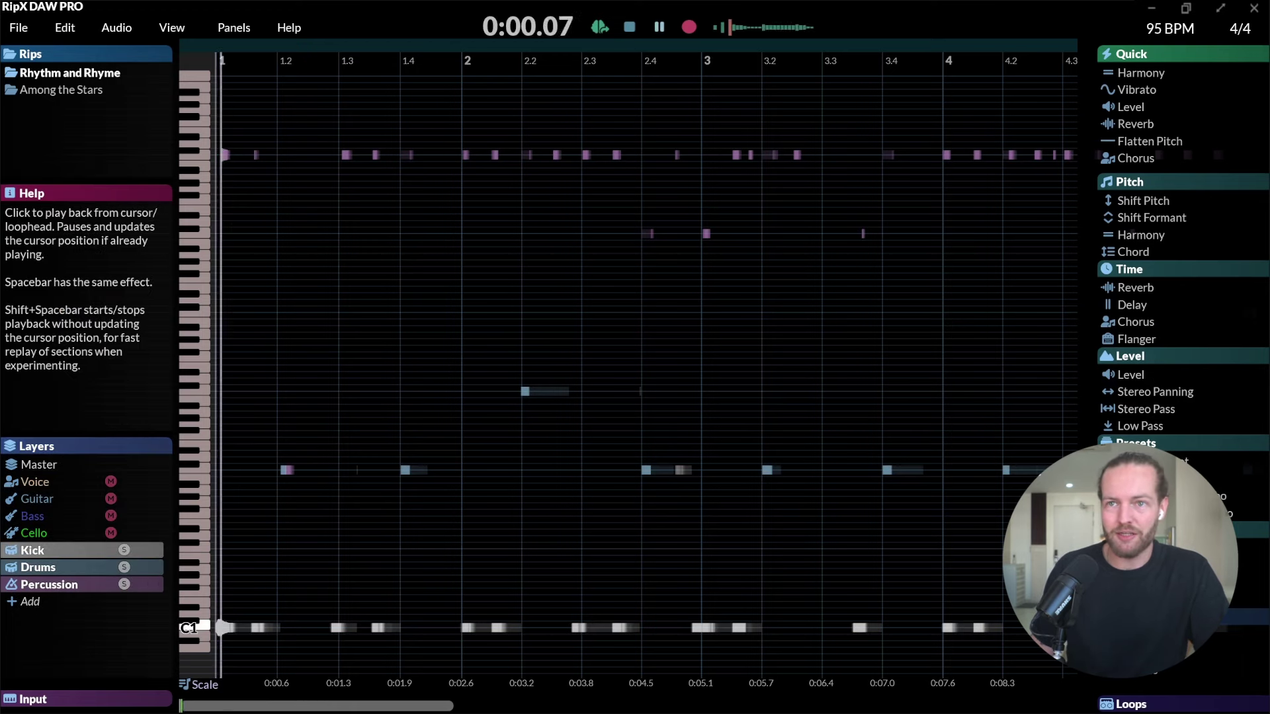
{"action": "key", "text": "space"}
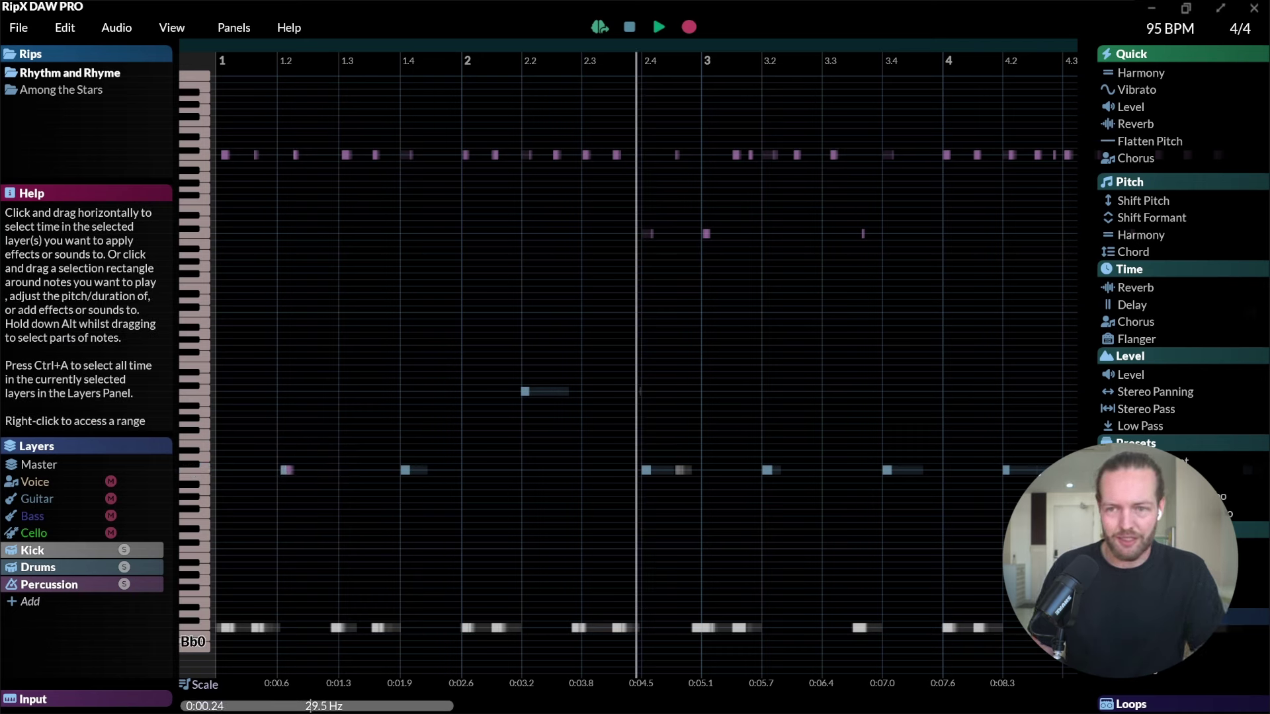
{"action": "key", "text": "space"}
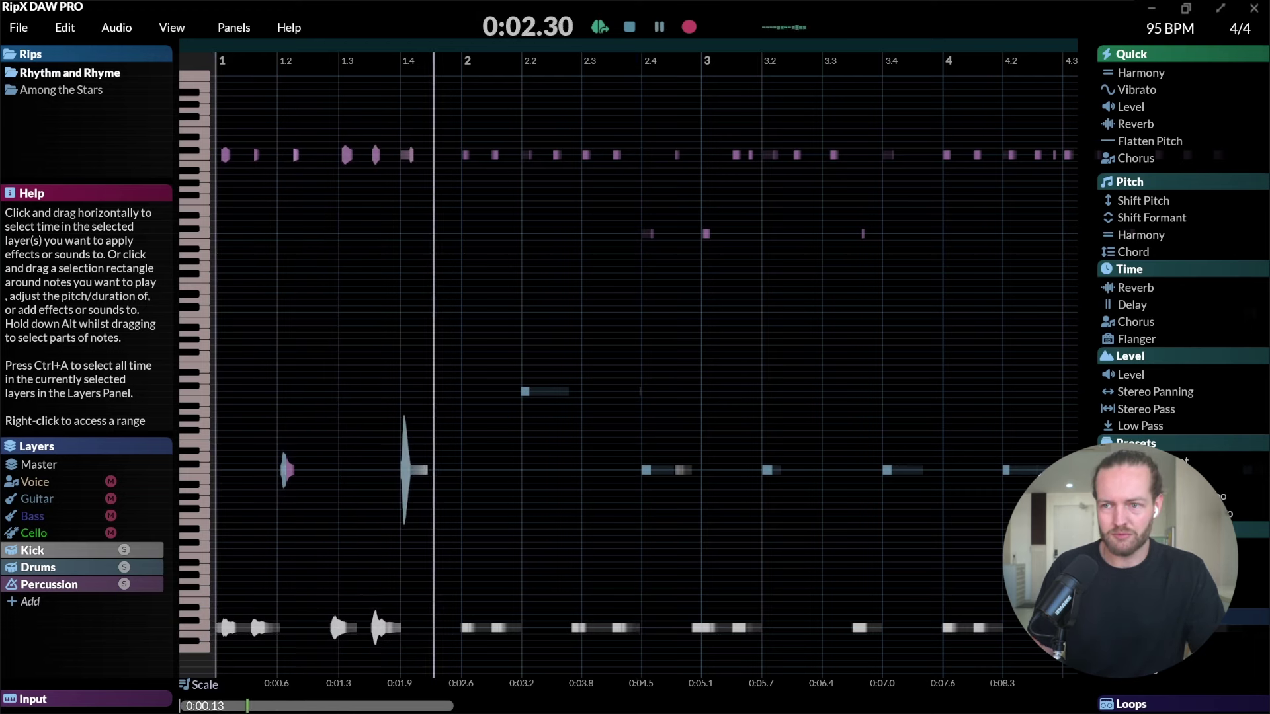
- Delete a C1 kick hit in bar 1 and audition the thinner kick pattern
{"action": "key", "text": "space"}
{"action": "left_click", "coordinate": [265, 628]}
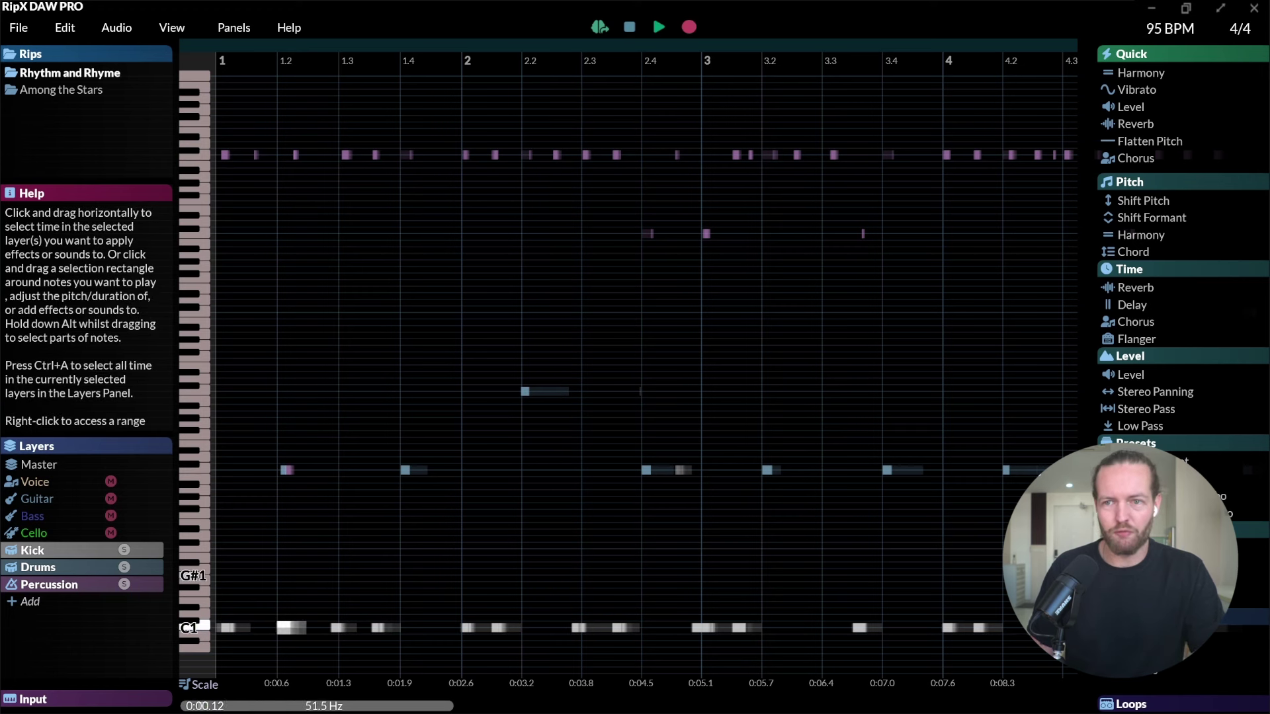
{"action": "key", "text": "space"}
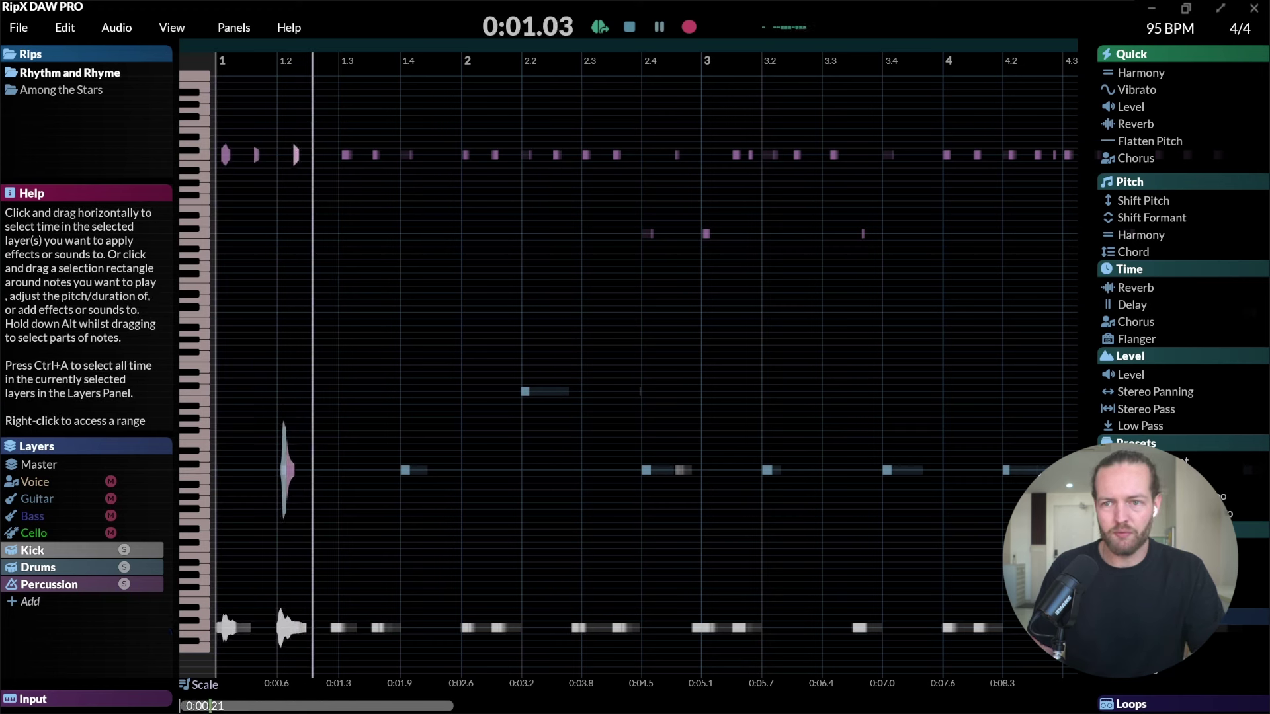
{"action": "key", "text": "space"}
{"action": "left_click", "coordinate": [534, 627]}
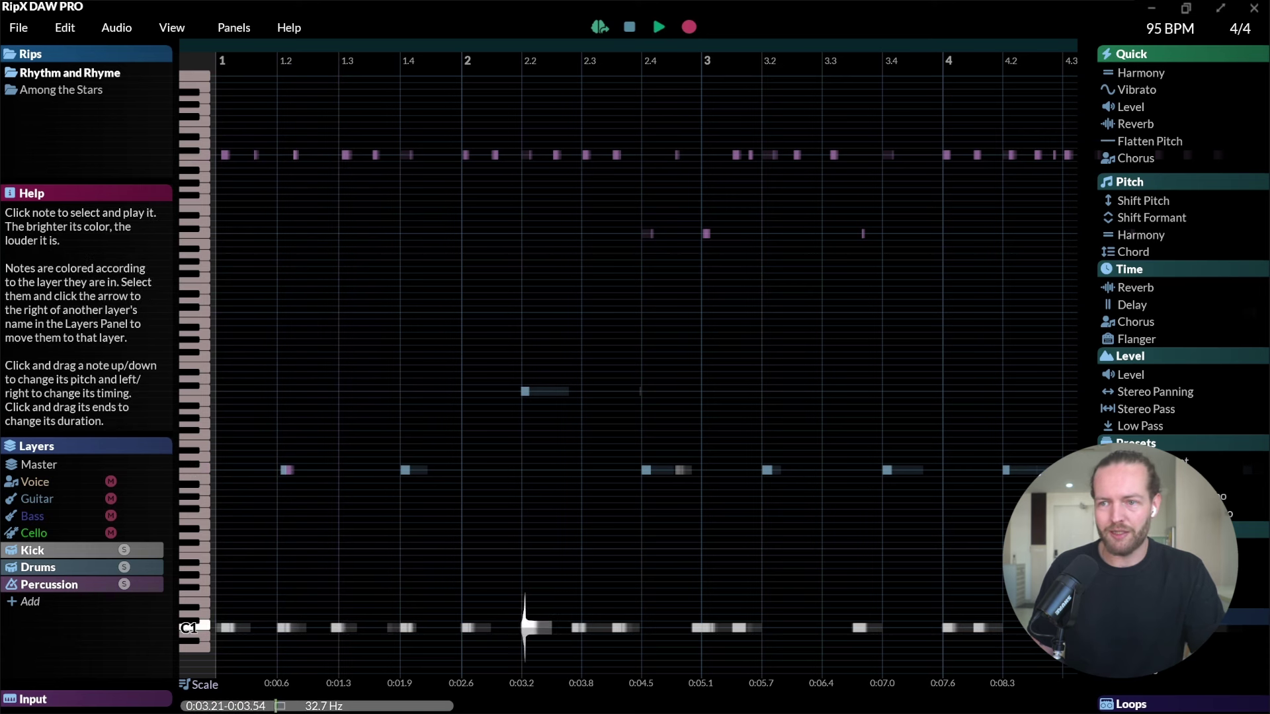
{"action": "left_click", "coordinate": [289, 627]}
{"action": "key", "text": "Delete"}
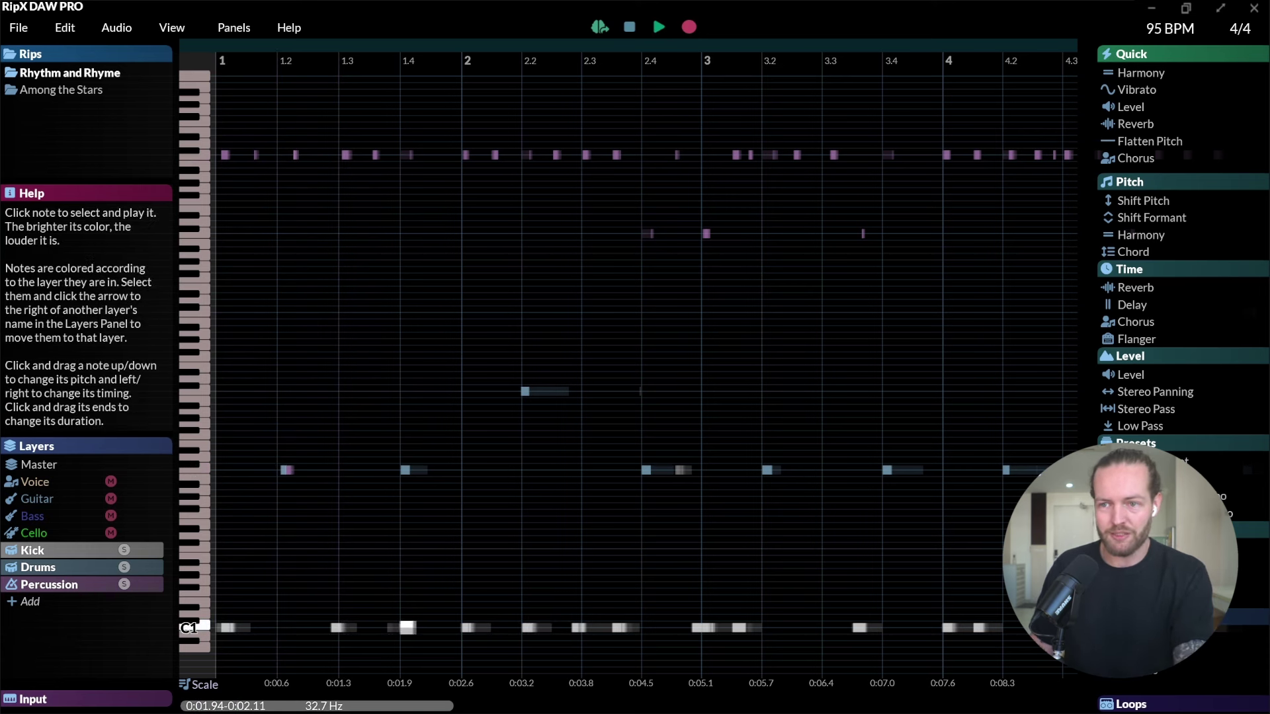
{"action": "key", "text": "space"}
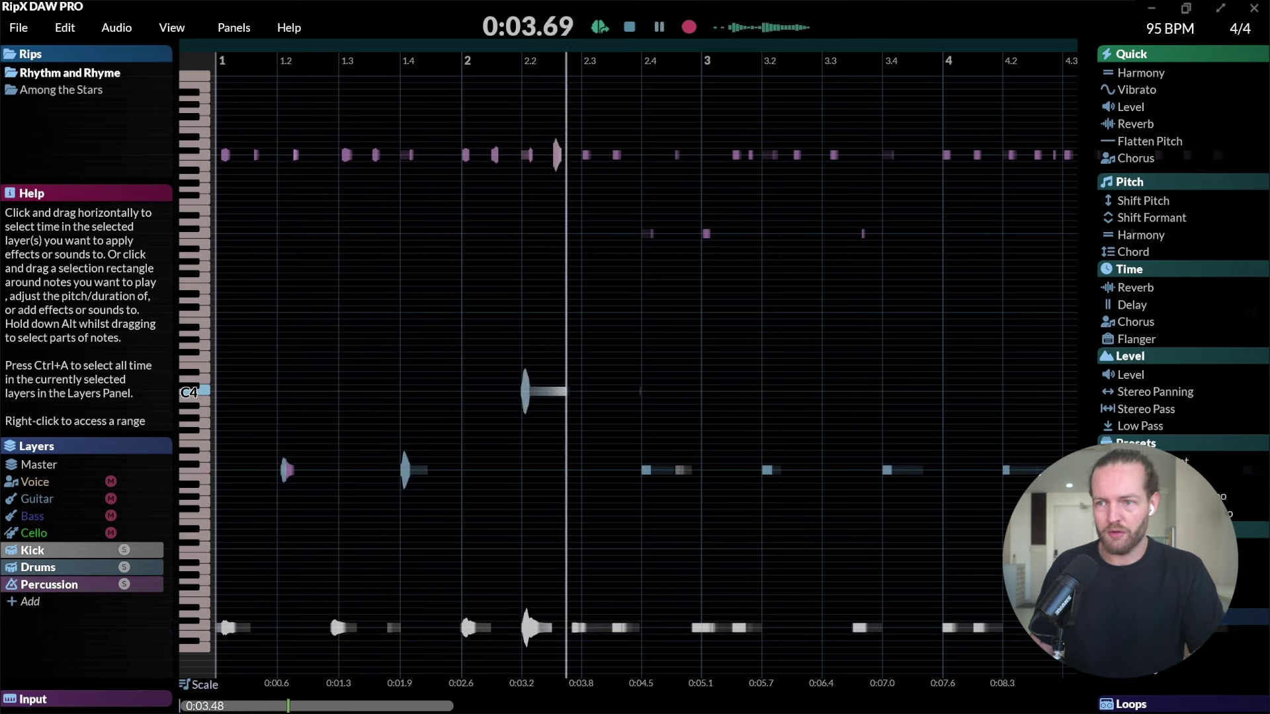
- Remove a further kick hit and replay the edited drums from the start
{"action": "left_click", "coordinate": [533, 628]}
{"action": "key", "text": "Delete"}
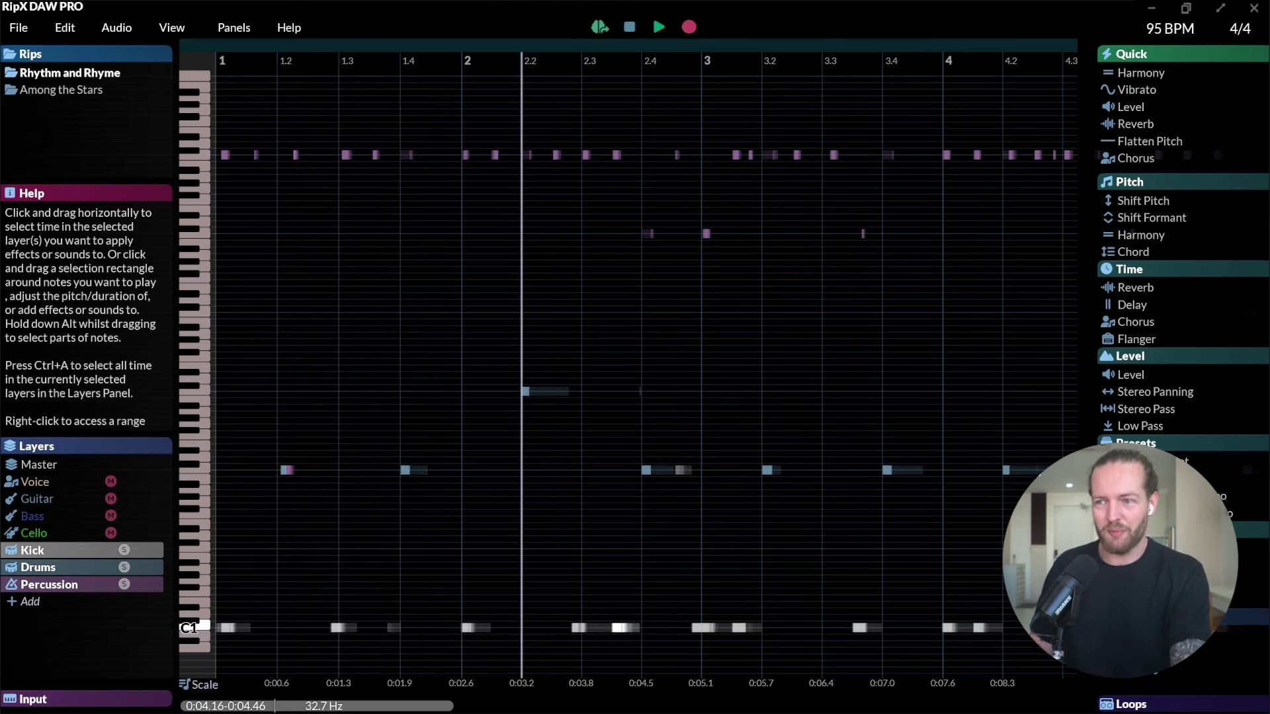
{"action": "key", "text": "space"}
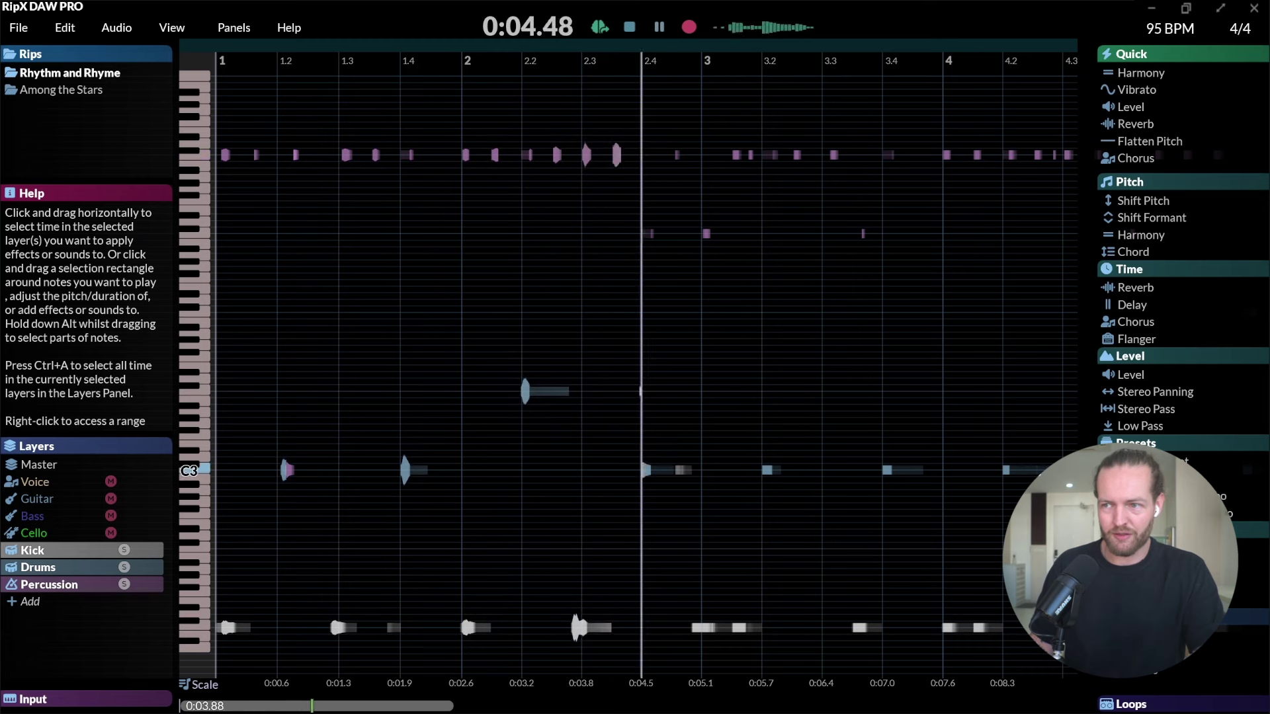
{"action": "key", "text": "space"}
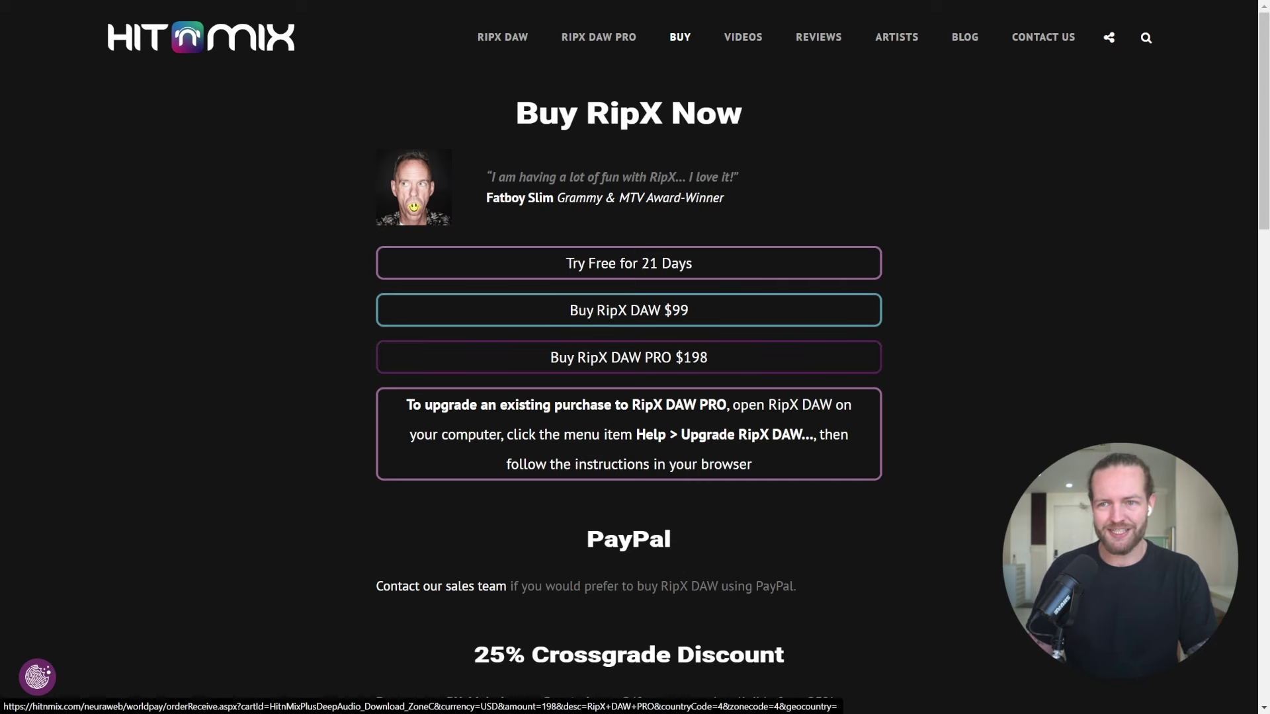
- Scroll the hitnmix.com Buy page down to the RipX DAW and RipX DAW PRO comparison cards
{"action": "scroll", "coordinate": [628, 310], "scroll_direction": "down", "scroll_amount": 10}
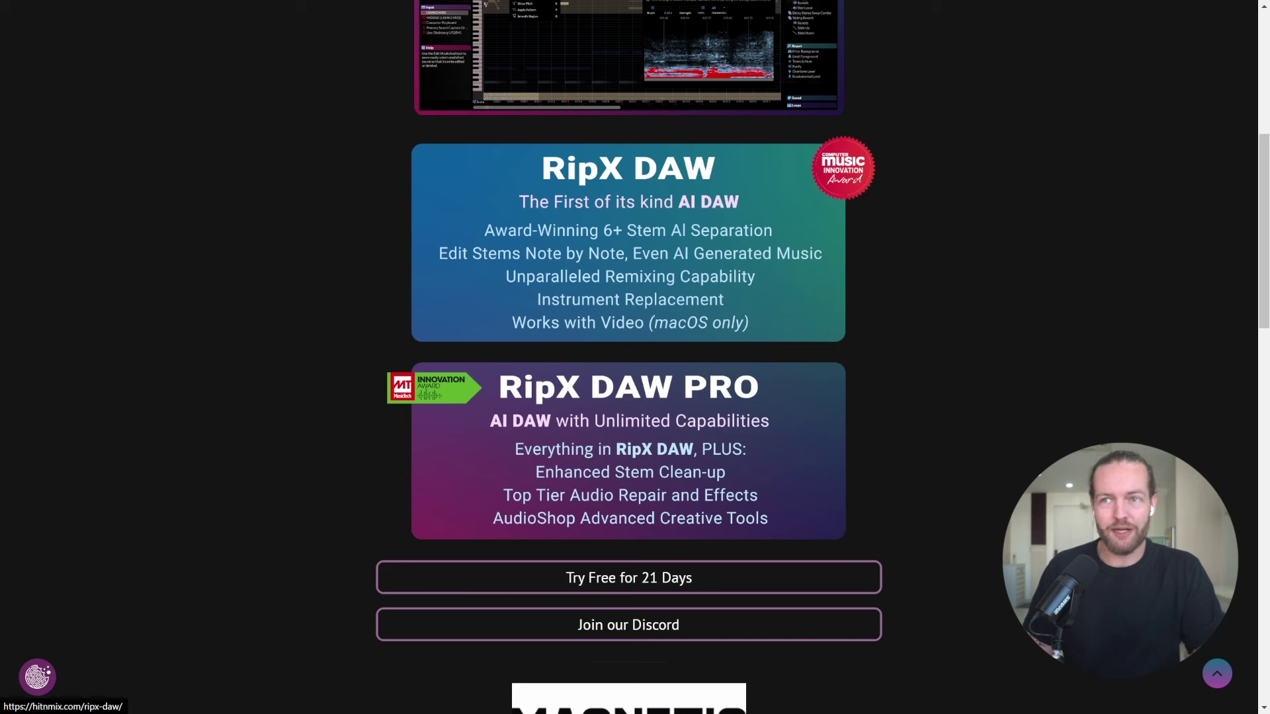